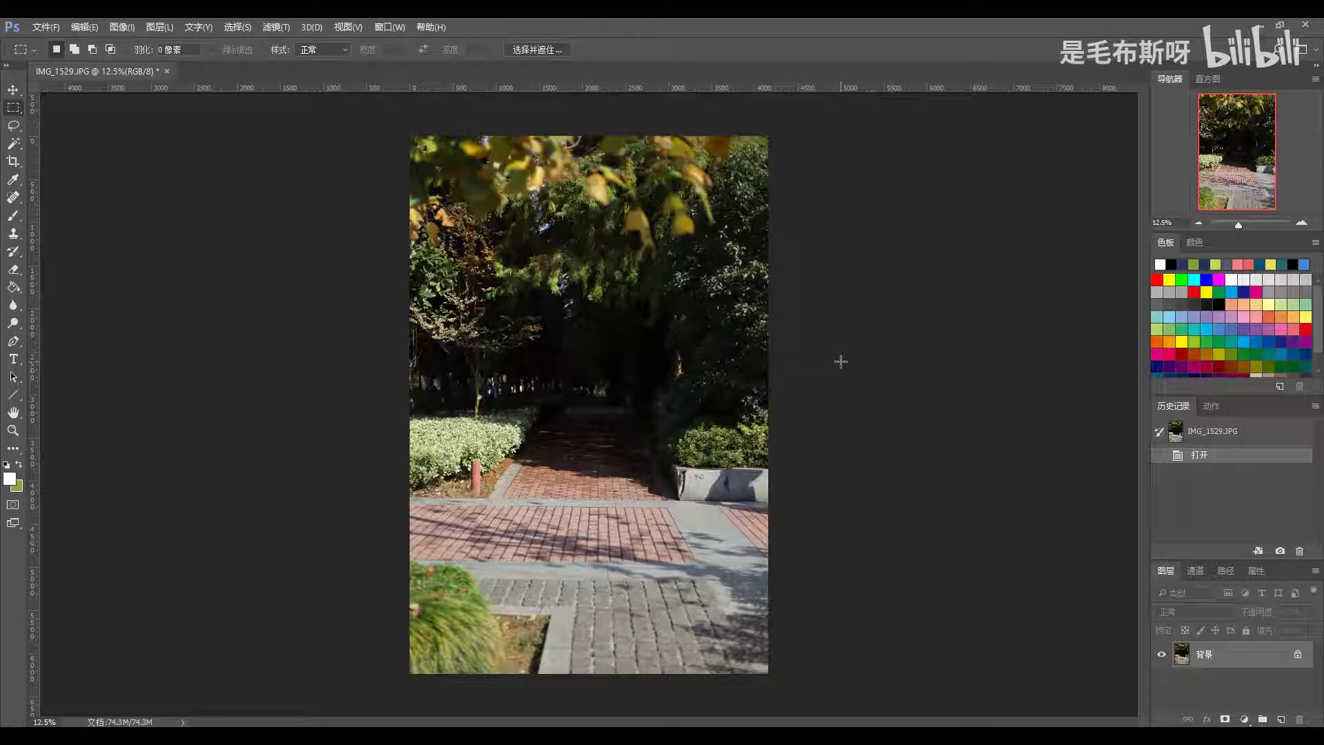
# Open the photo in the Camera Raw filter and raise its exposure to +0.70
pyautogui.click(274, 28)
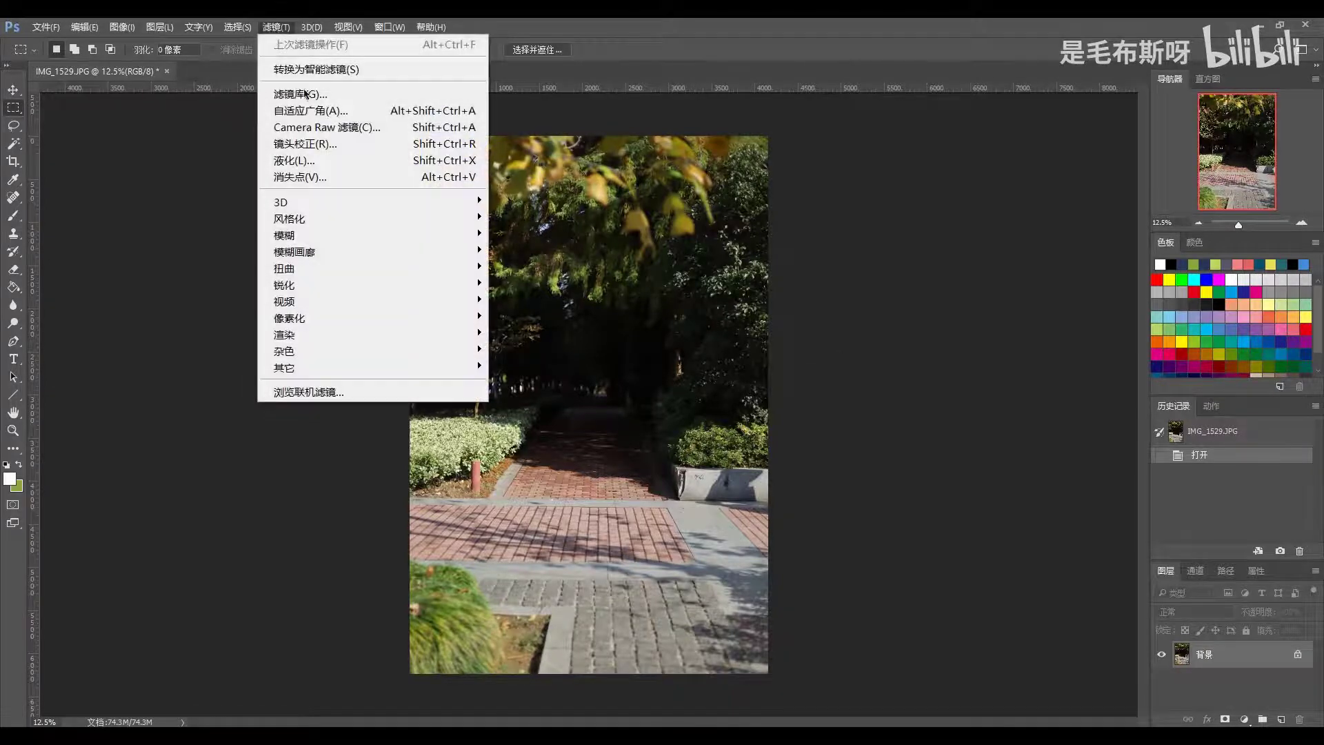
pyautogui.click(331, 127)
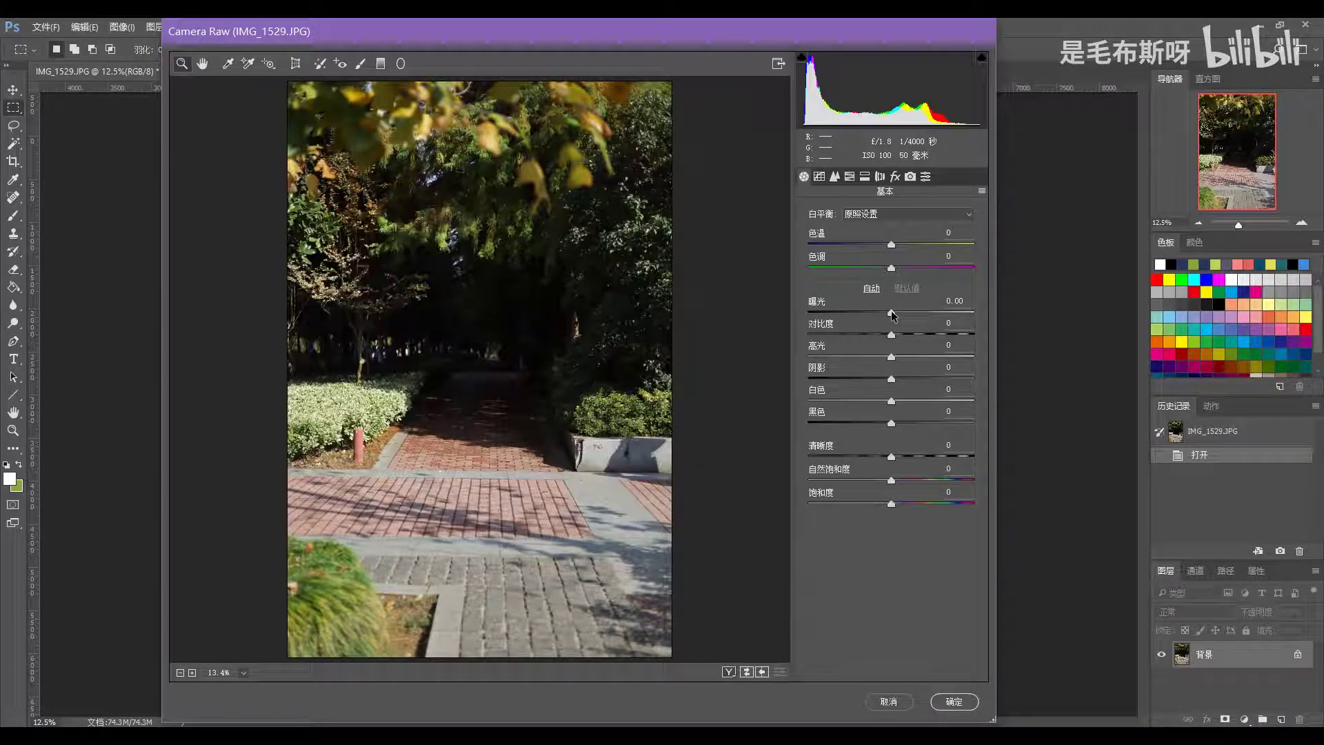
pyautogui.moveTo(891, 313); pyautogui.dragTo(903, 312)
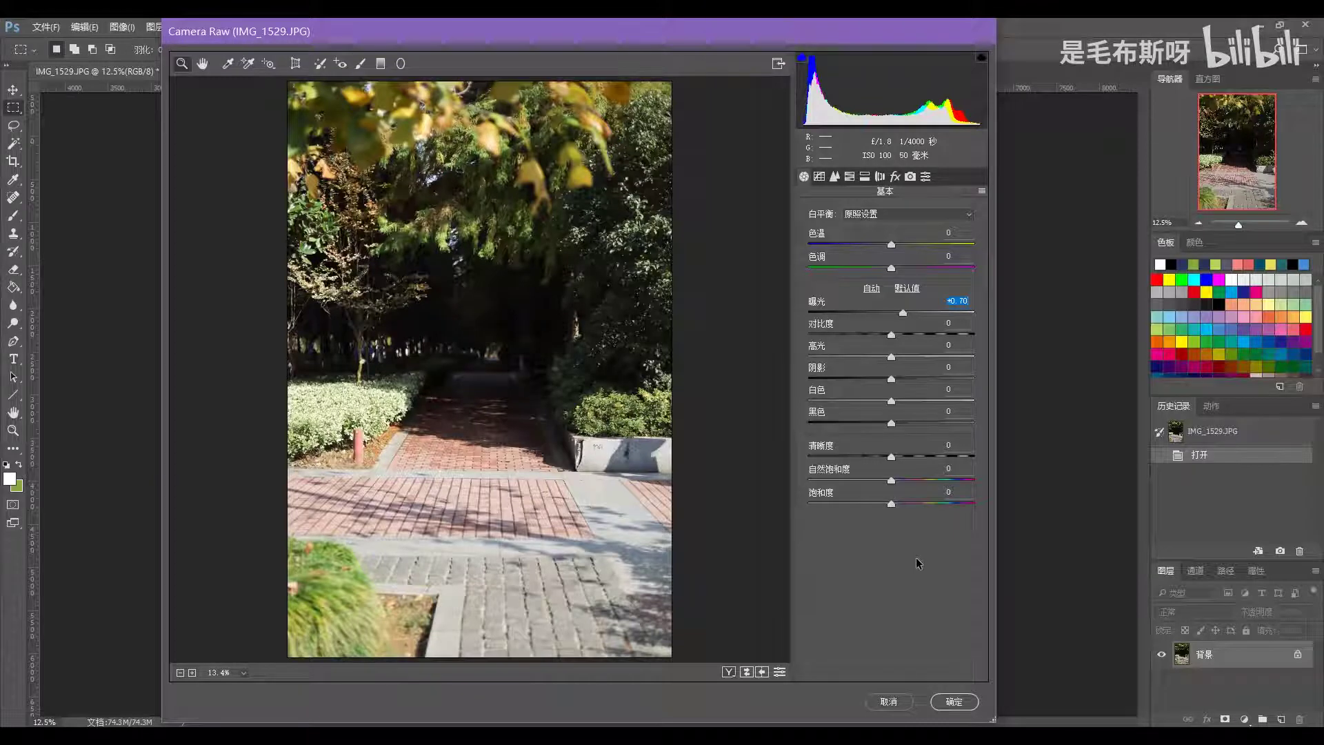
# Check the dark end of the tree-lined path up close and lower the photo's highlights to -21
pyautogui.click(496, 360)
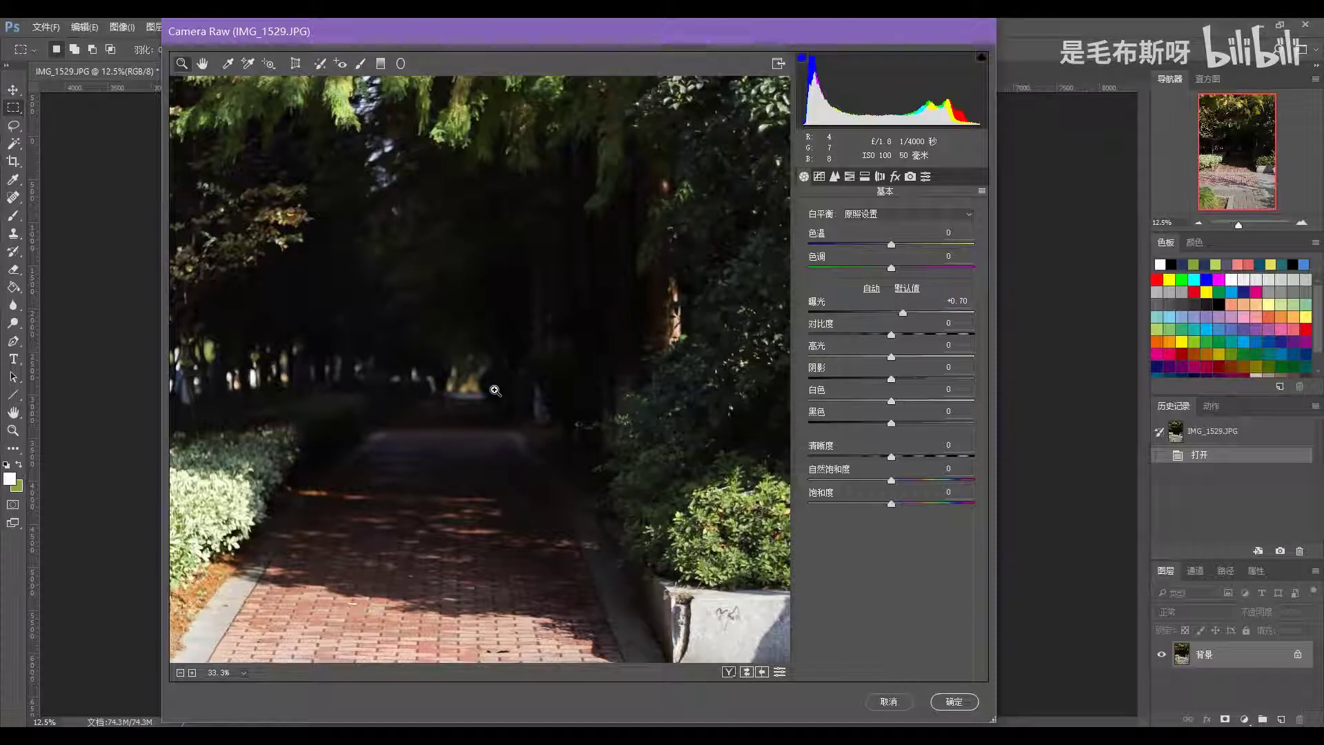
pyautogui.click(449, 373)
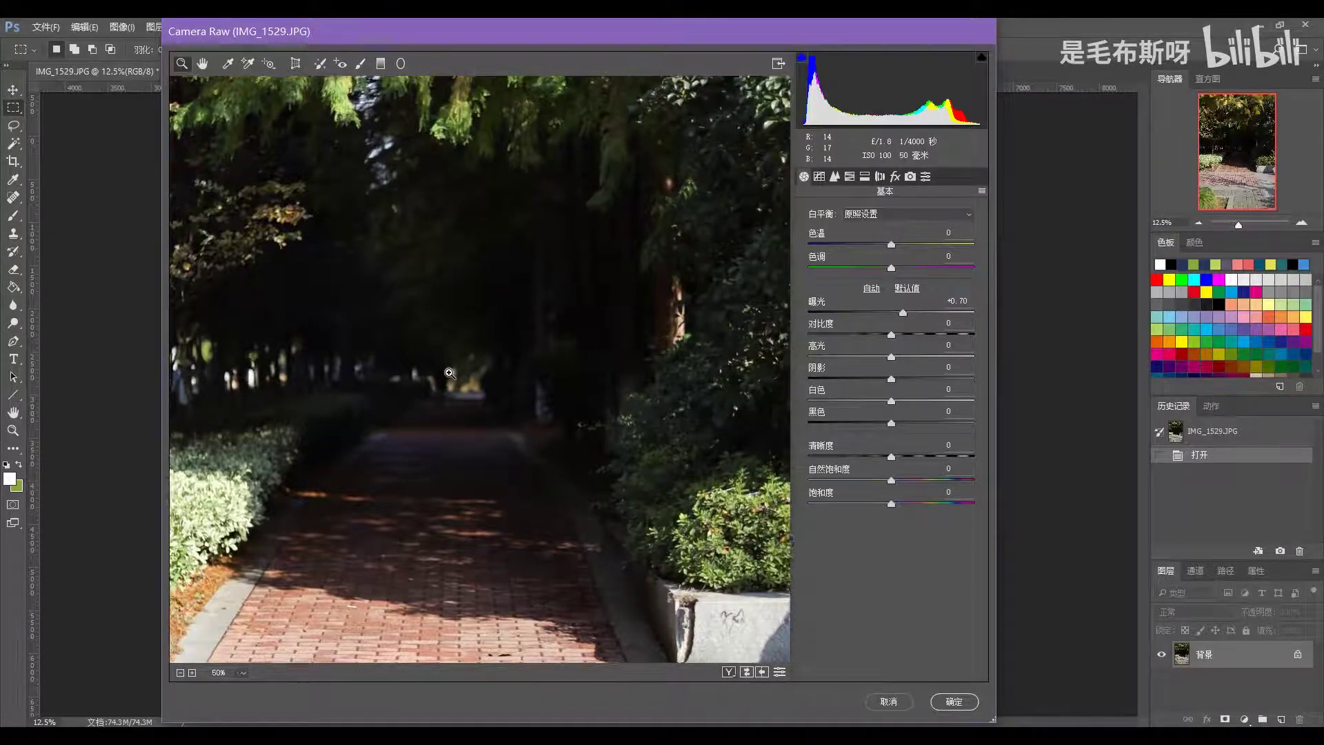
pyautogui.click(449, 373)
pyautogui.click(442, 378)
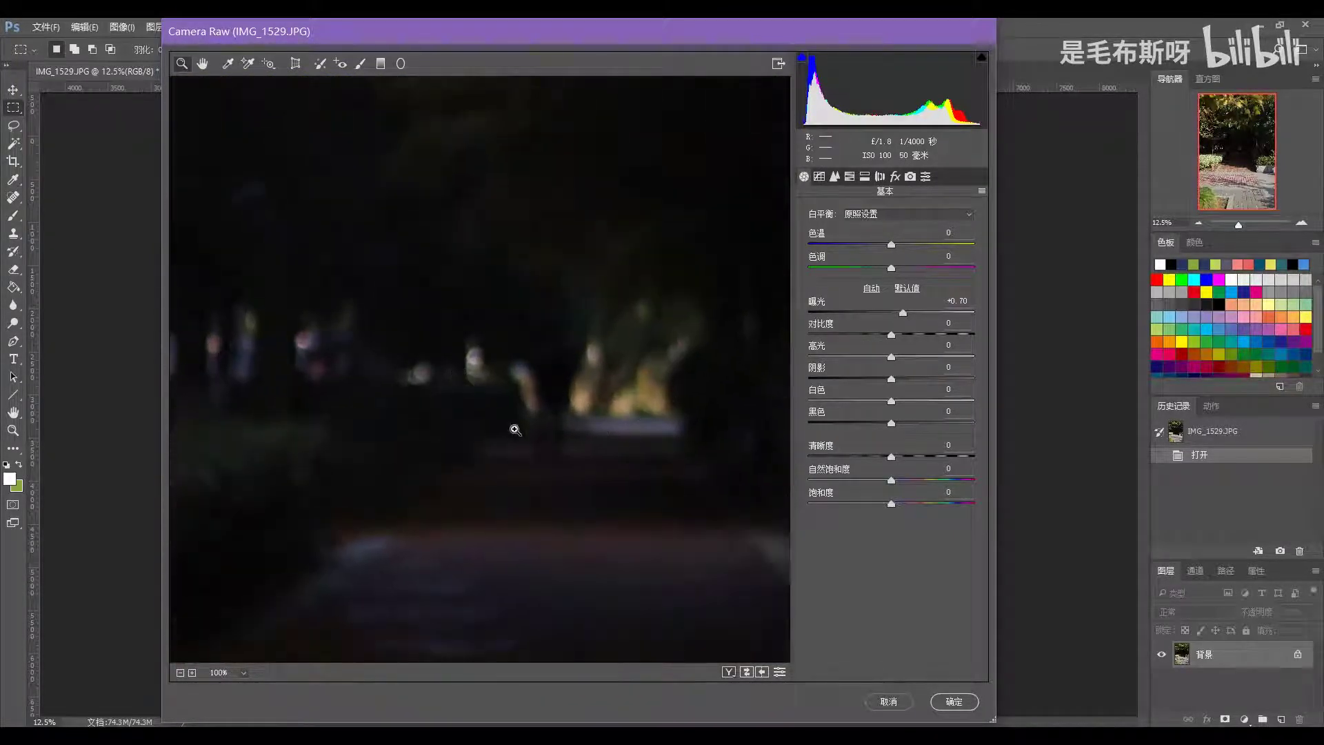
pyautogui.hotkey('ctrl', '0')
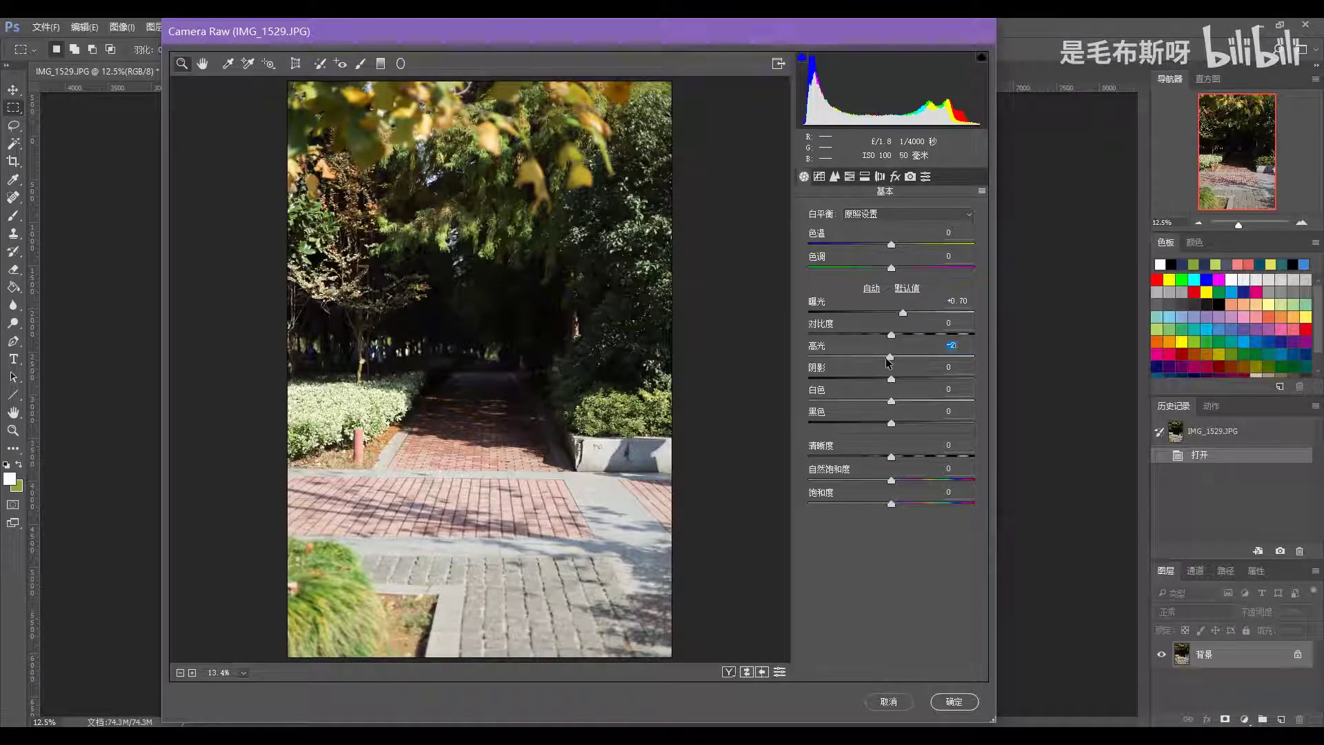
pyautogui.moveTo(890, 356); pyautogui.dragTo(872, 358)
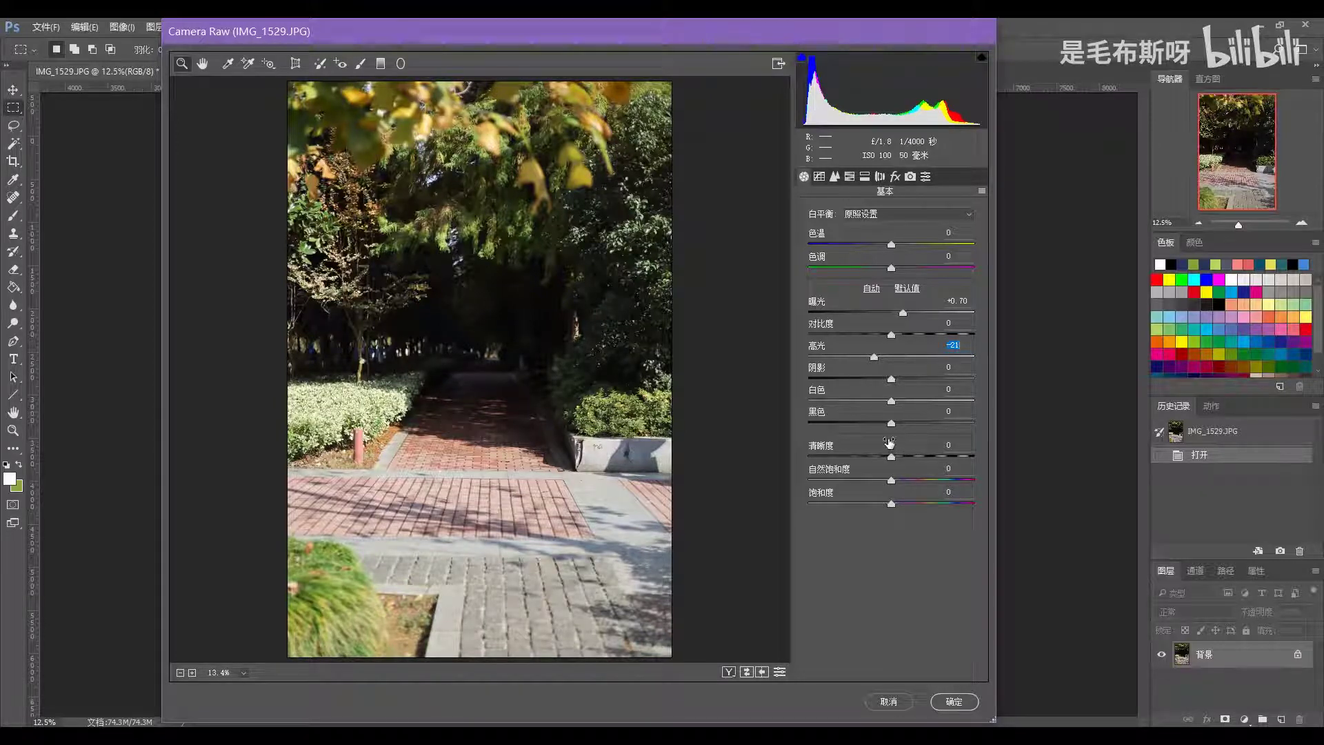
# Raise the photo's shadows to +46
pyautogui.scroll(-3, 482, 352)
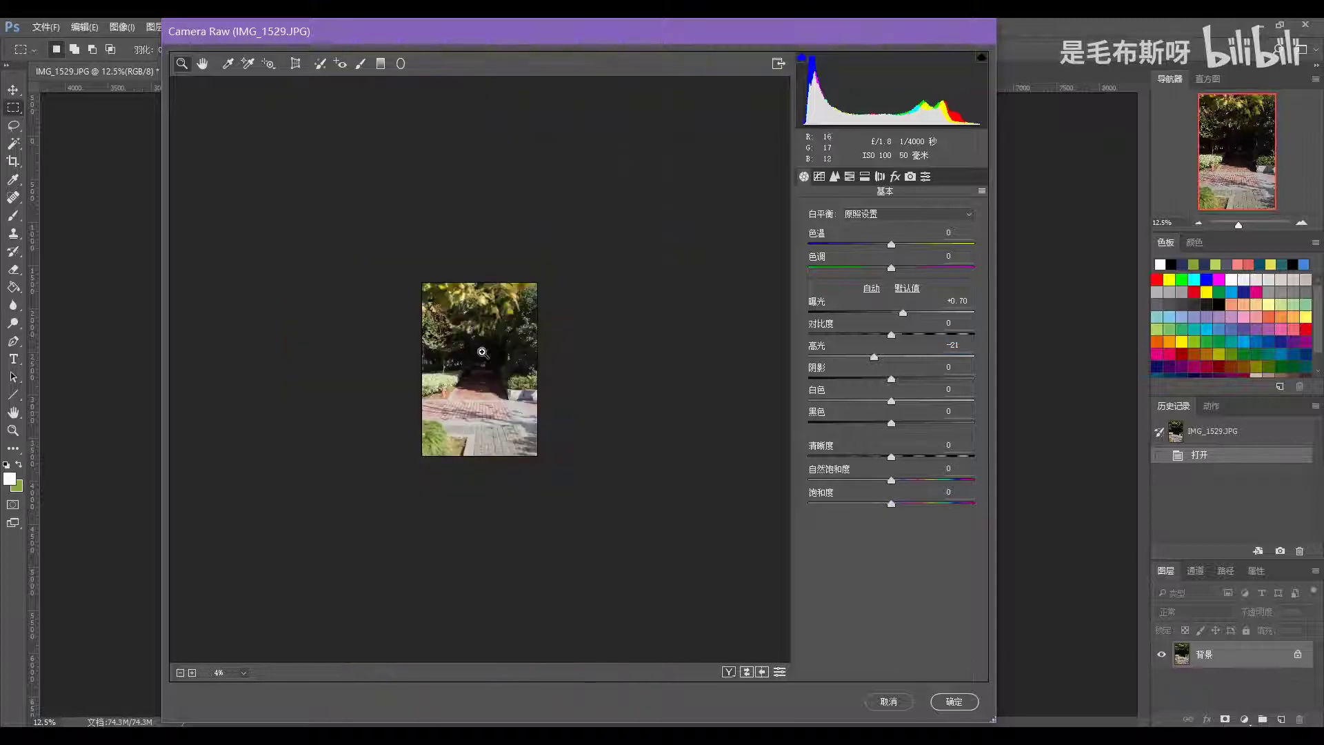
pyautogui.click(247, 672)
pyautogui.click(249, 636)
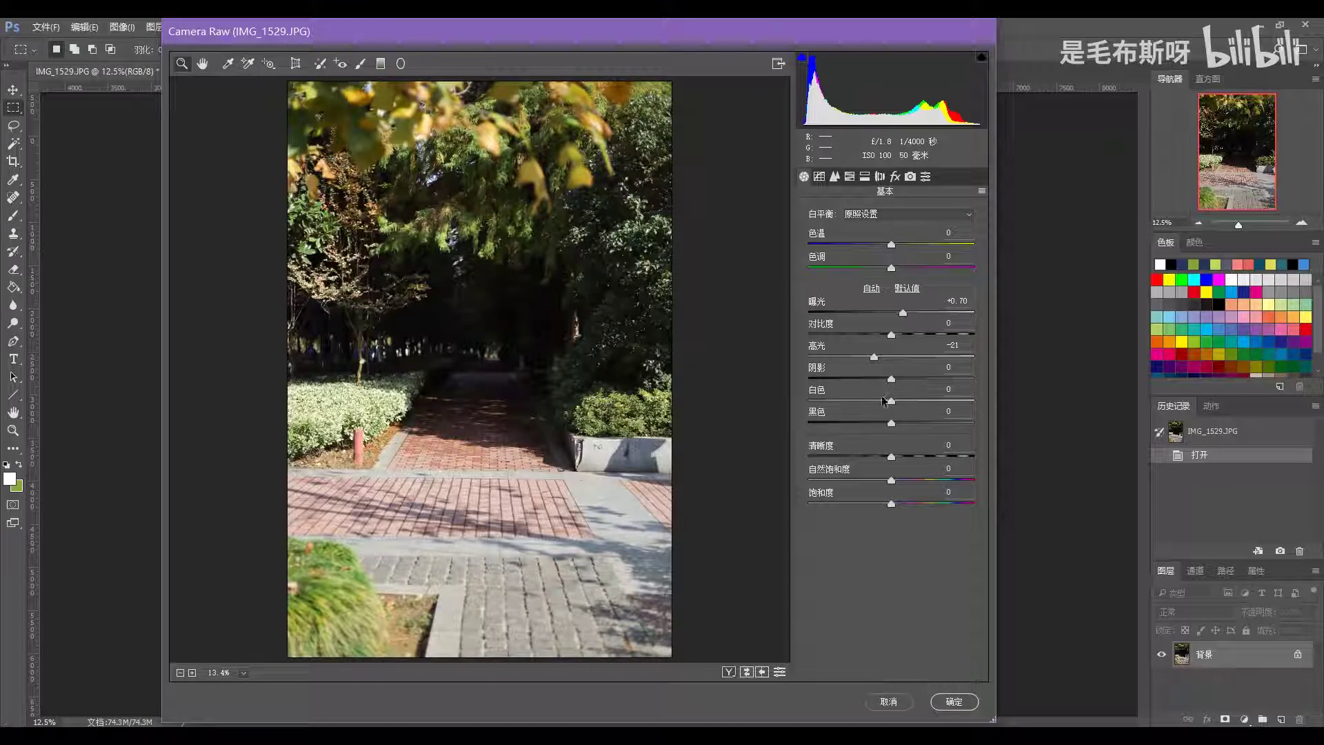
pyautogui.moveTo(891, 379); pyautogui.dragTo(928, 384)
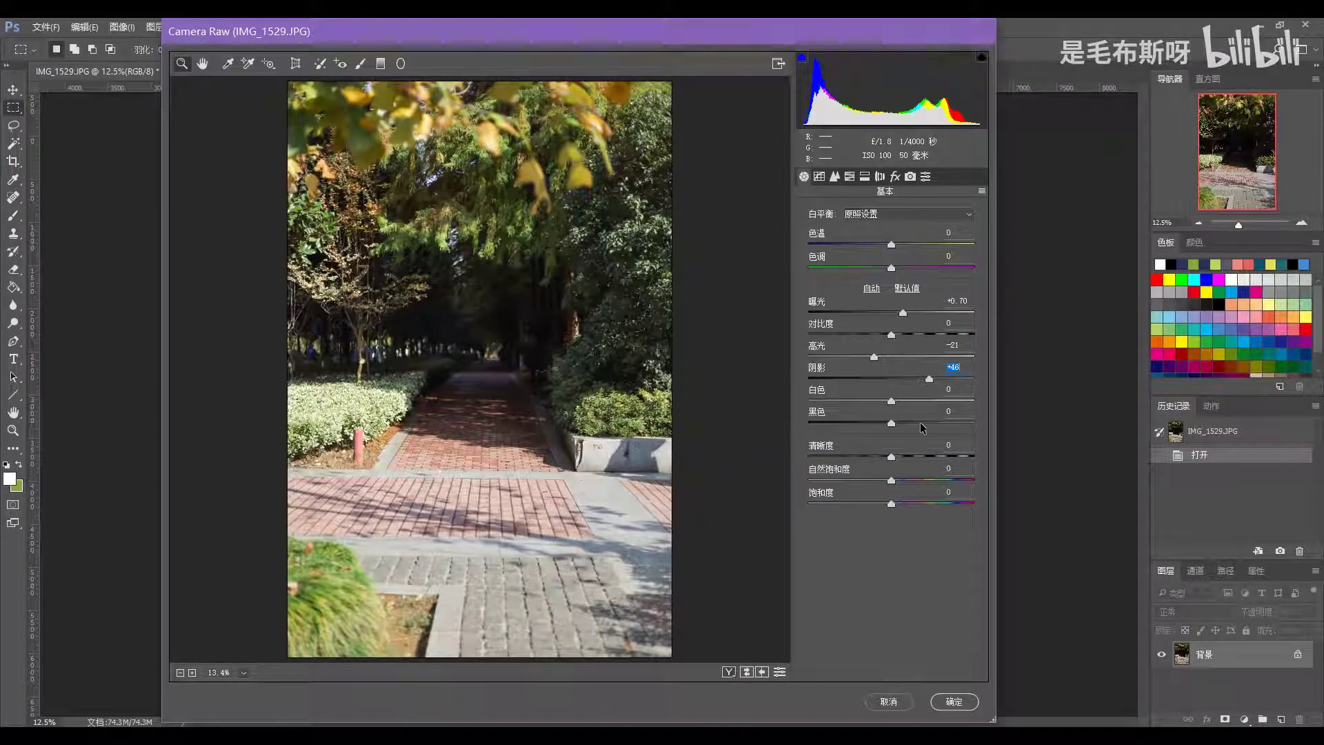
# Shape the RGB point curve with points at input 68, output 61 and input 192, output 200, and compare before and after
pyautogui.click(820, 177)
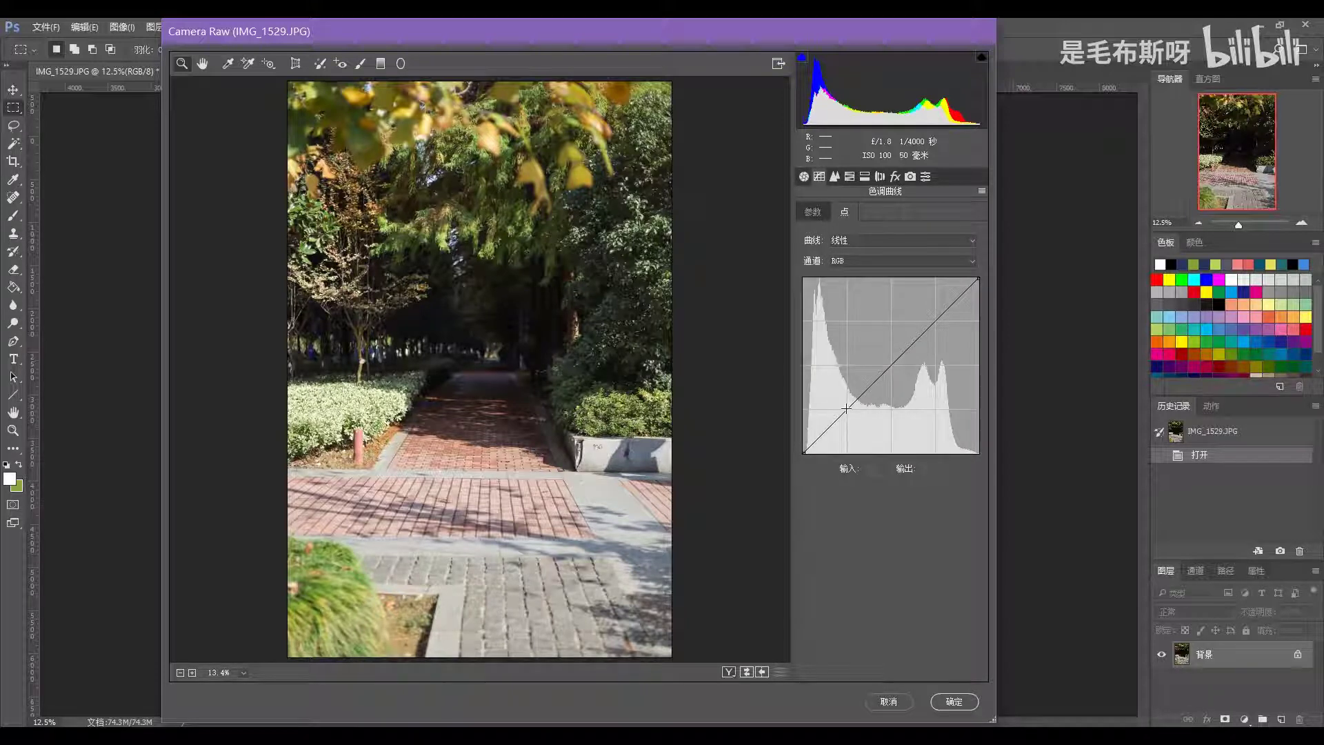
pyautogui.moveTo(851, 406); pyautogui.dragTo(850, 411)
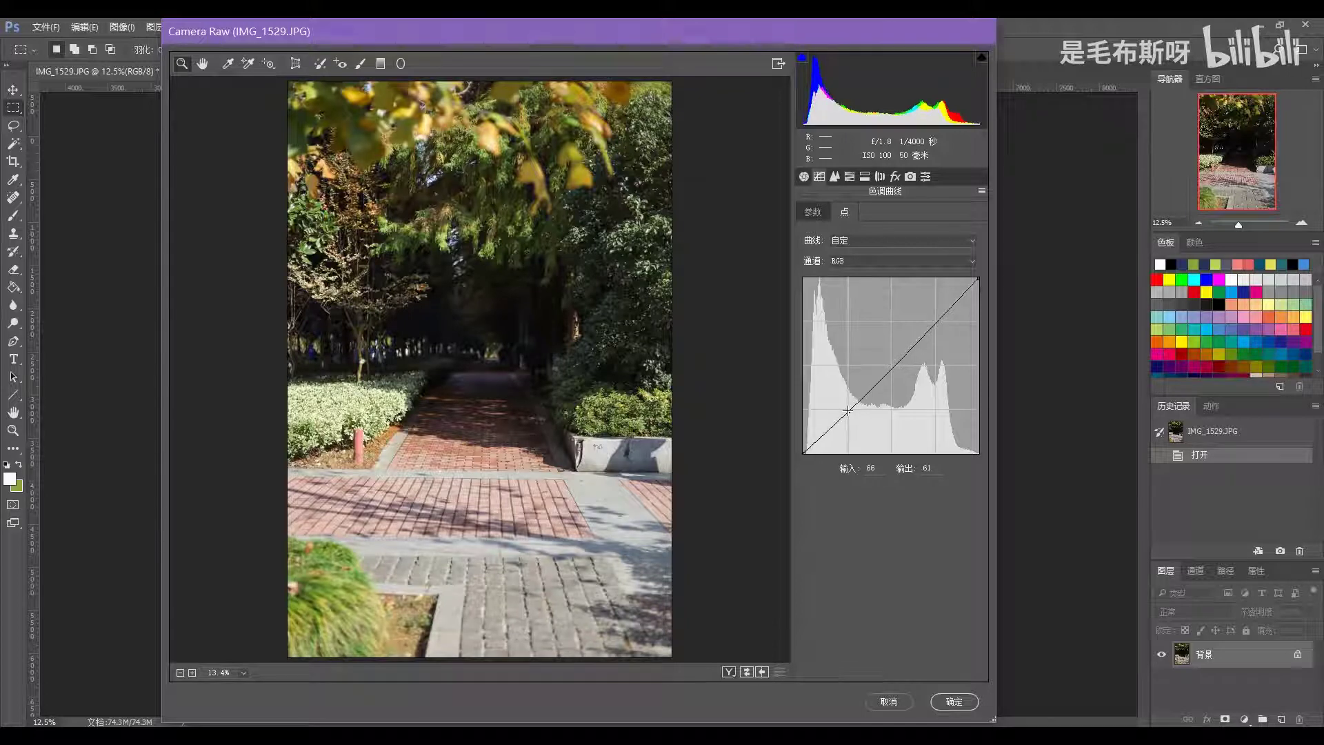
pyautogui.moveTo(850, 411); pyautogui.dragTo(847, 411)
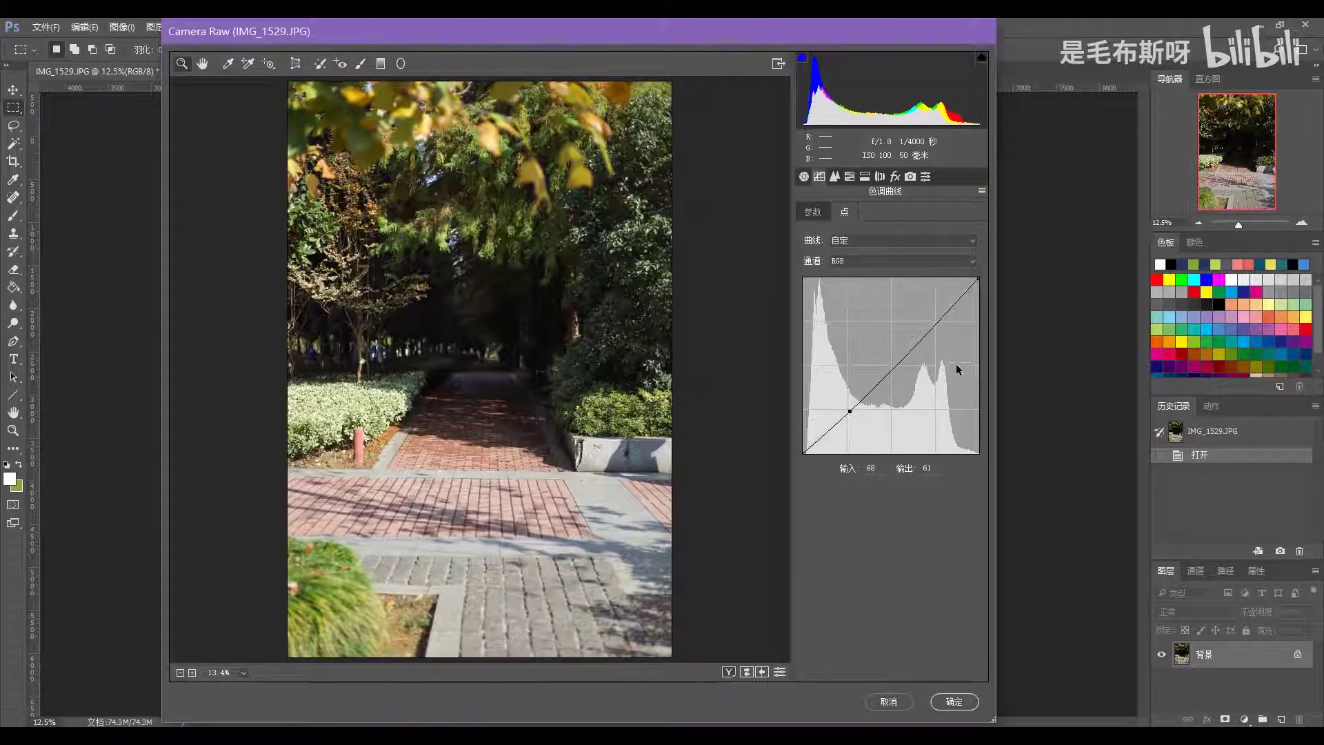
pyautogui.moveTo(935, 323); pyautogui.dragTo(934, 315)
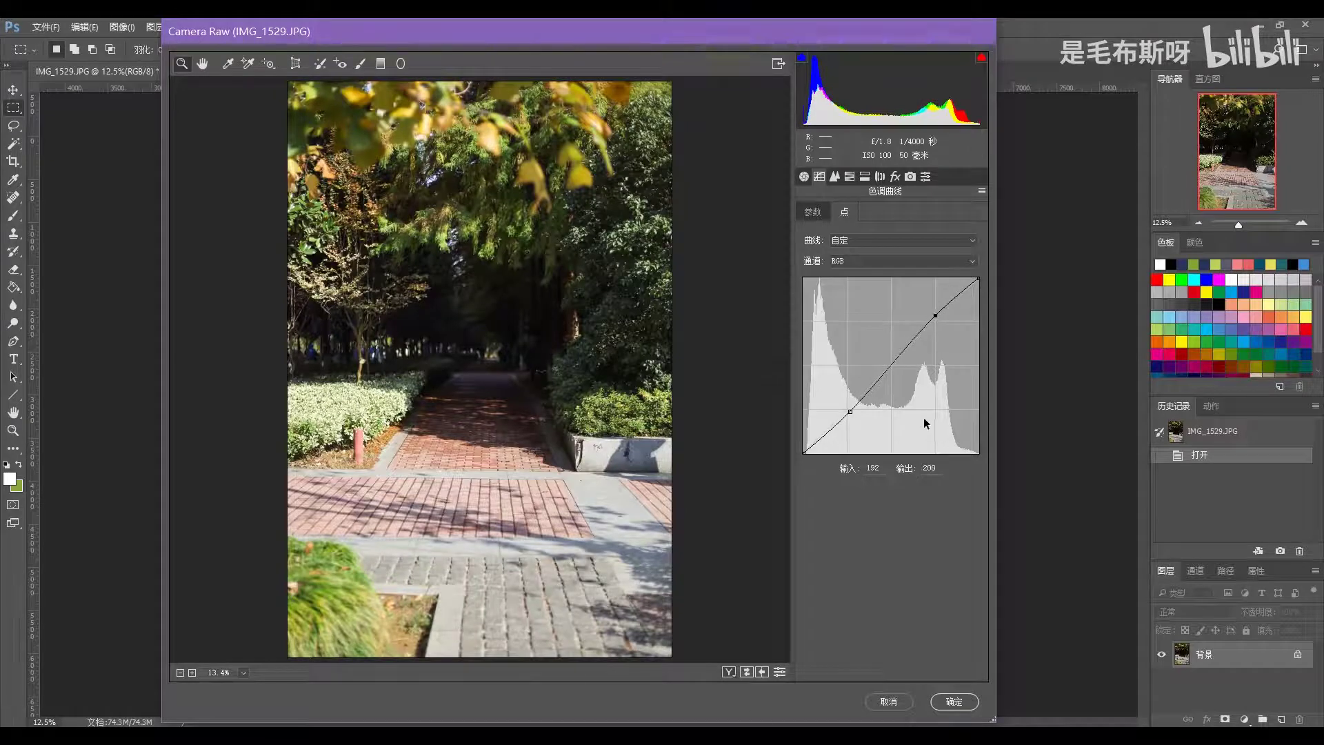
pyautogui.click(747, 671)
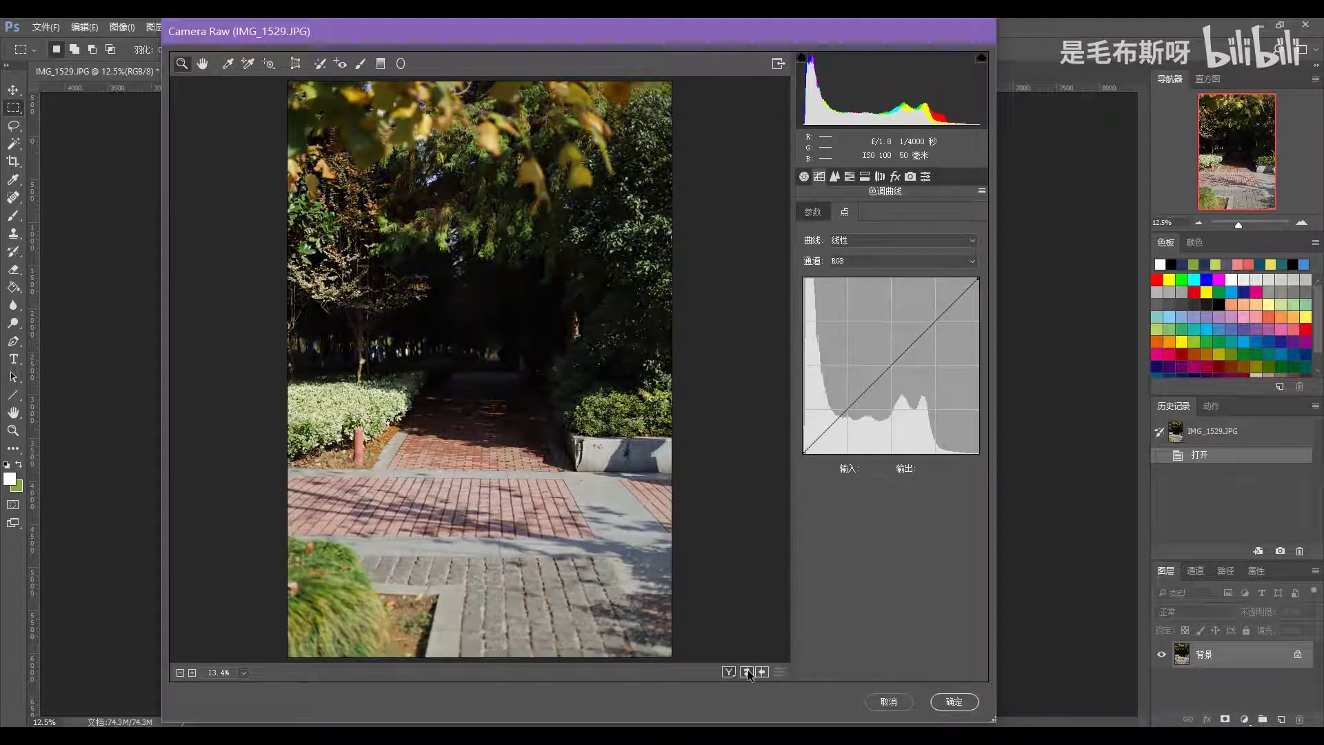
pyautogui.click(748, 671)
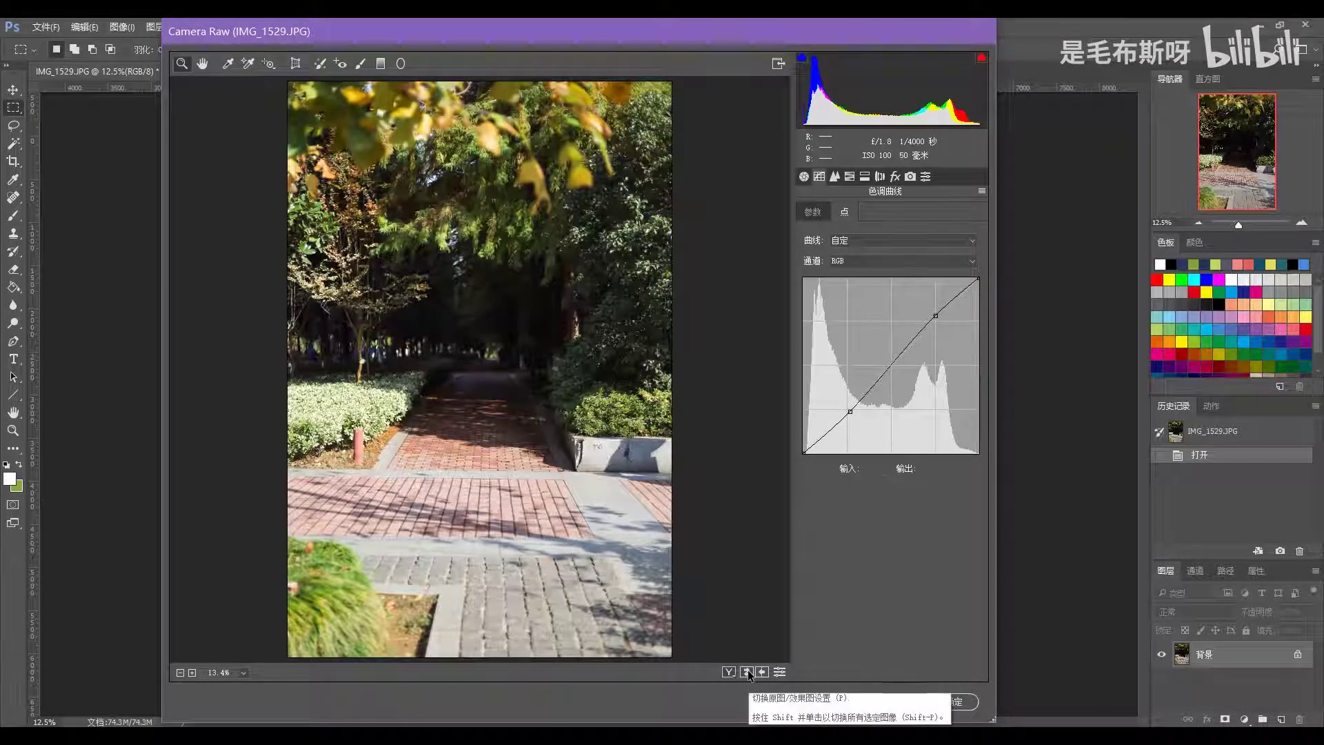
pyautogui.click(748, 670)
pyautogui.click(748, 670)
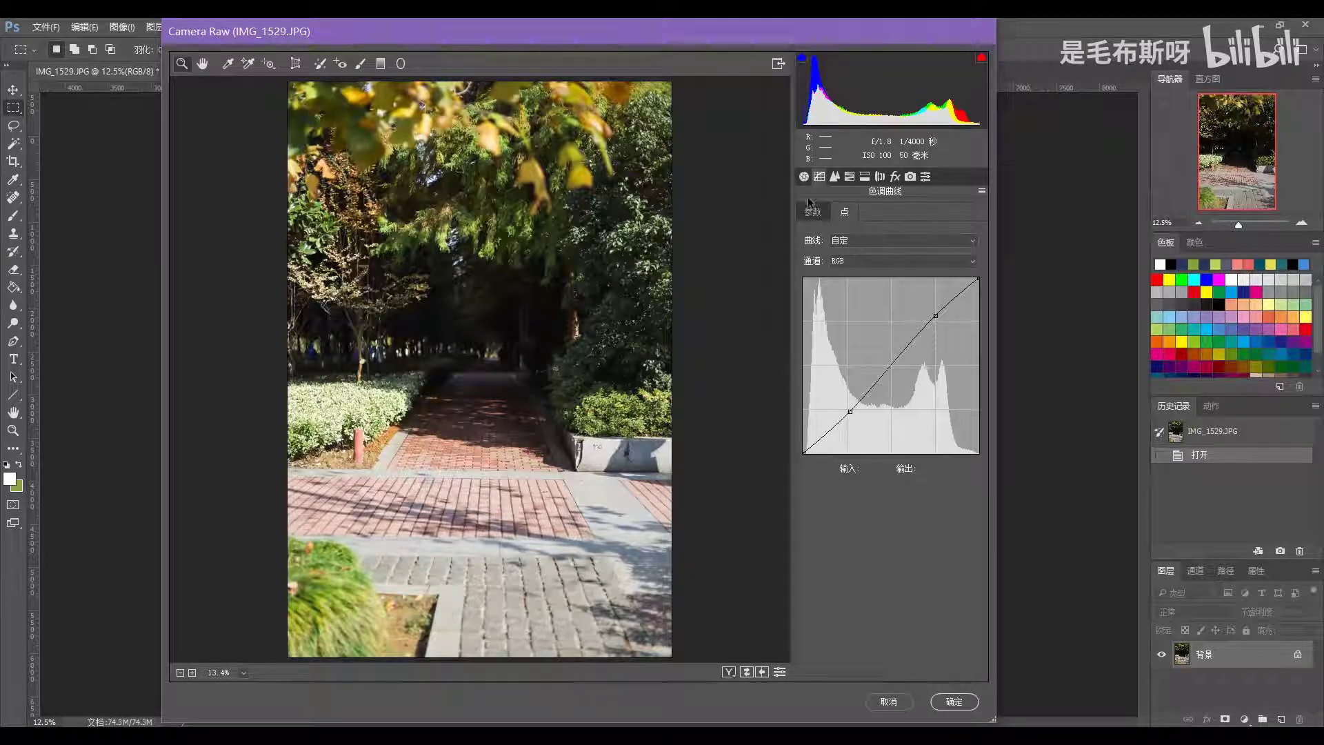
# Apply split toning with shadows at hue 186 and saturation 30, and highlights at hue 26 and saturation 10
pyautogui.click(864, 176)
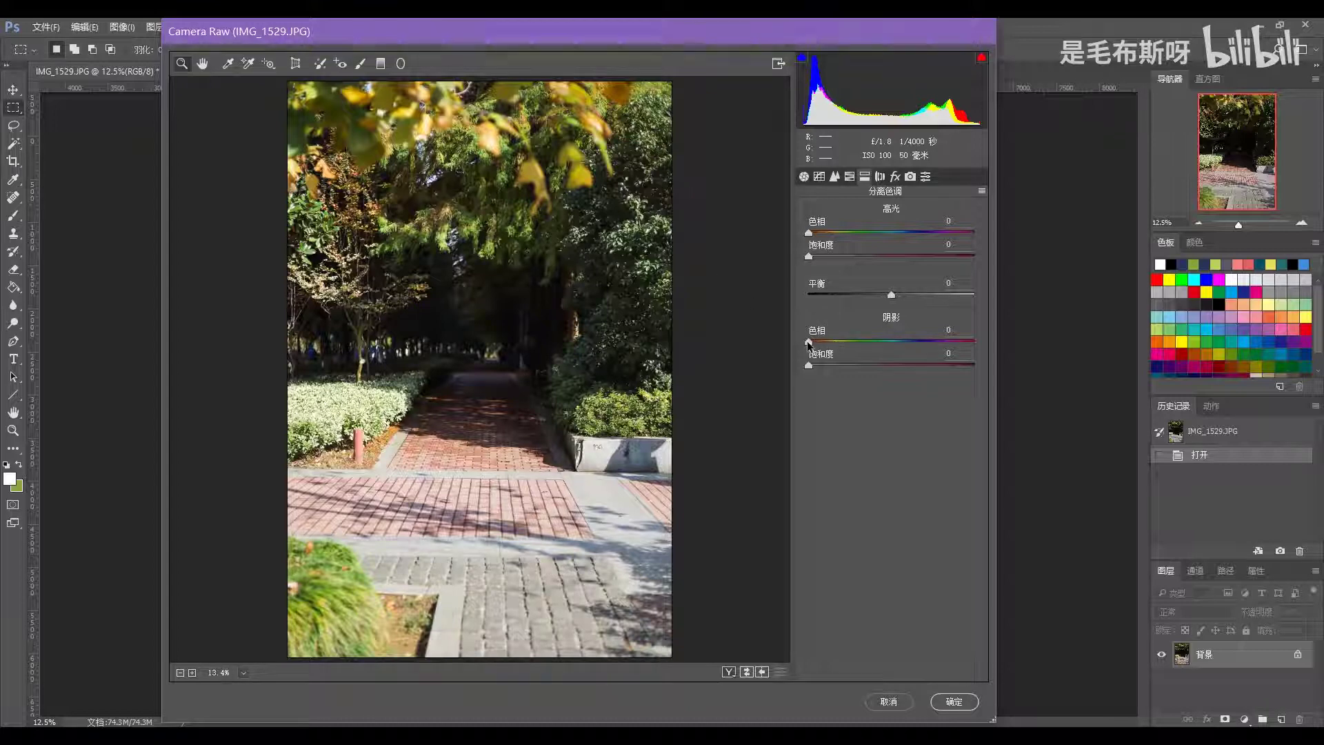
pyautogui.moveTo(808, 340); pyautogui.dragTo(892, 345)
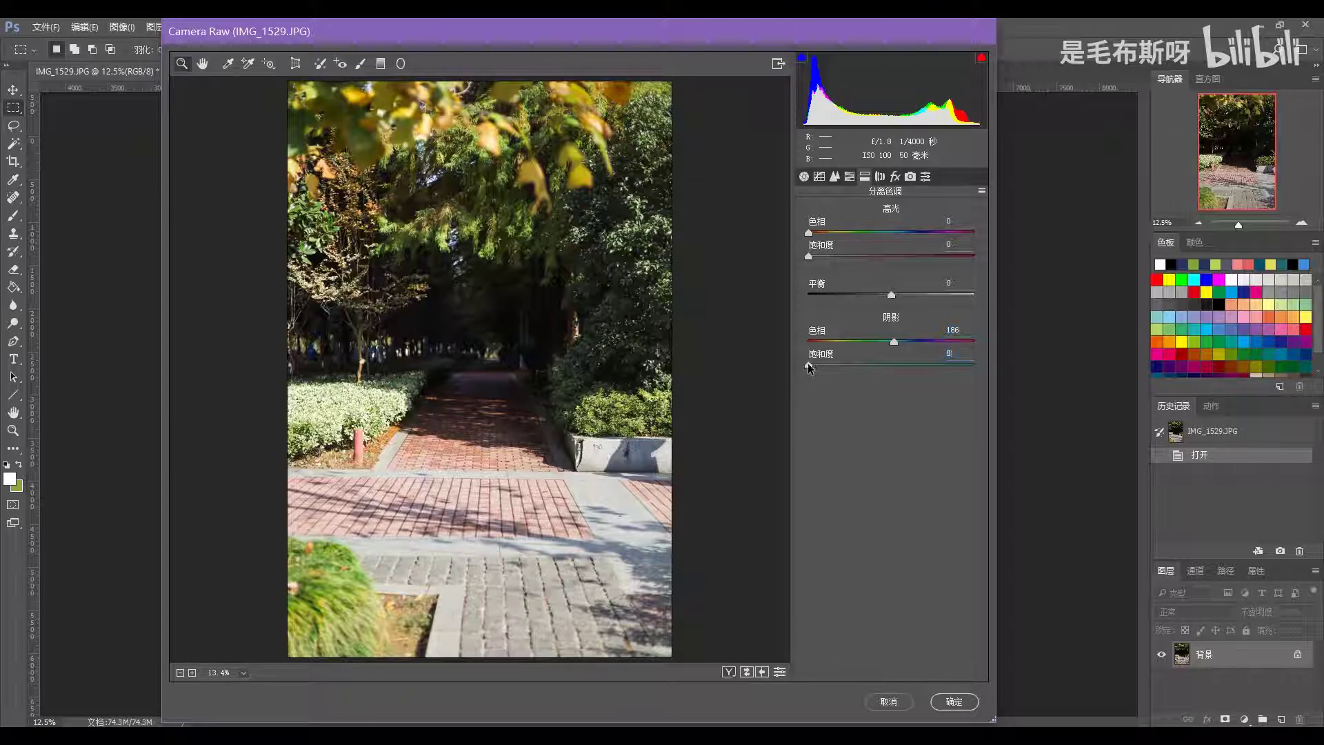
pyautogui.moveTo(808, 366); pyautogui.dragTo(856, 367)
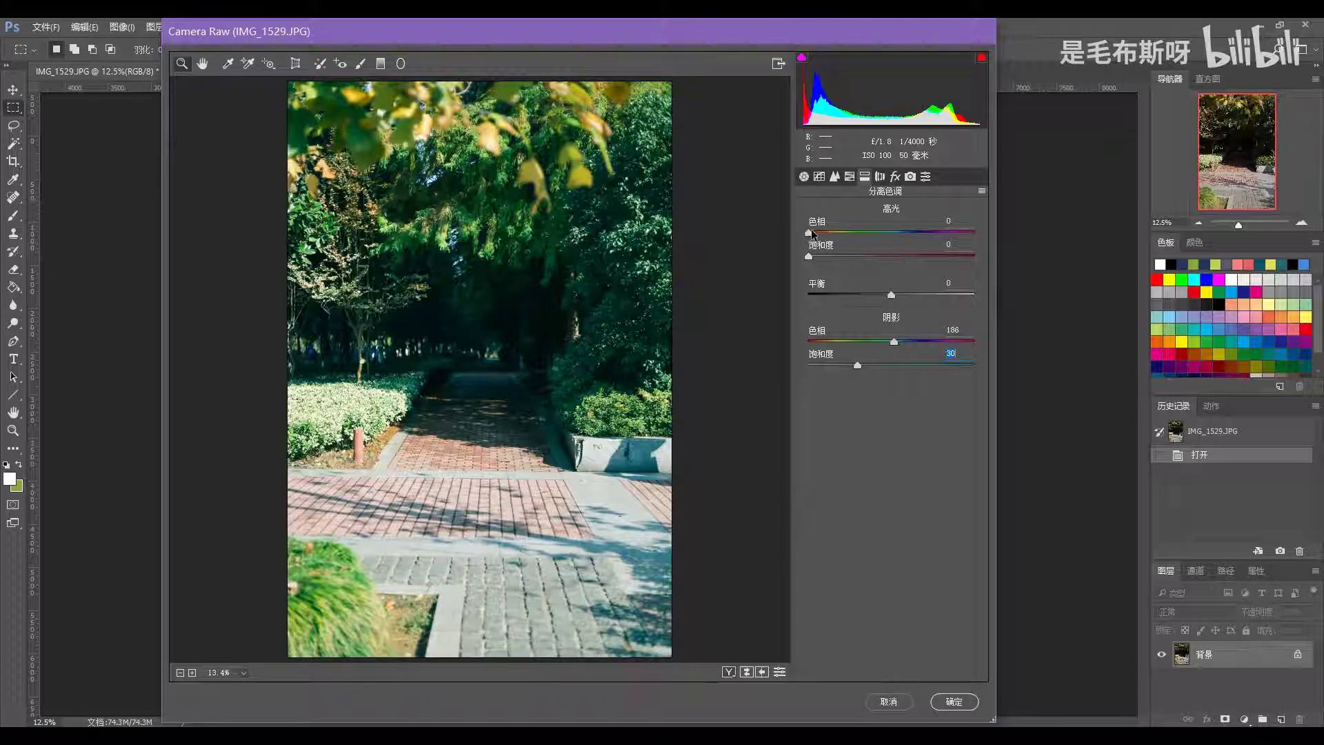
pyautogui.moveTo(814, 232); pyautogui.dragTo(827, 235)
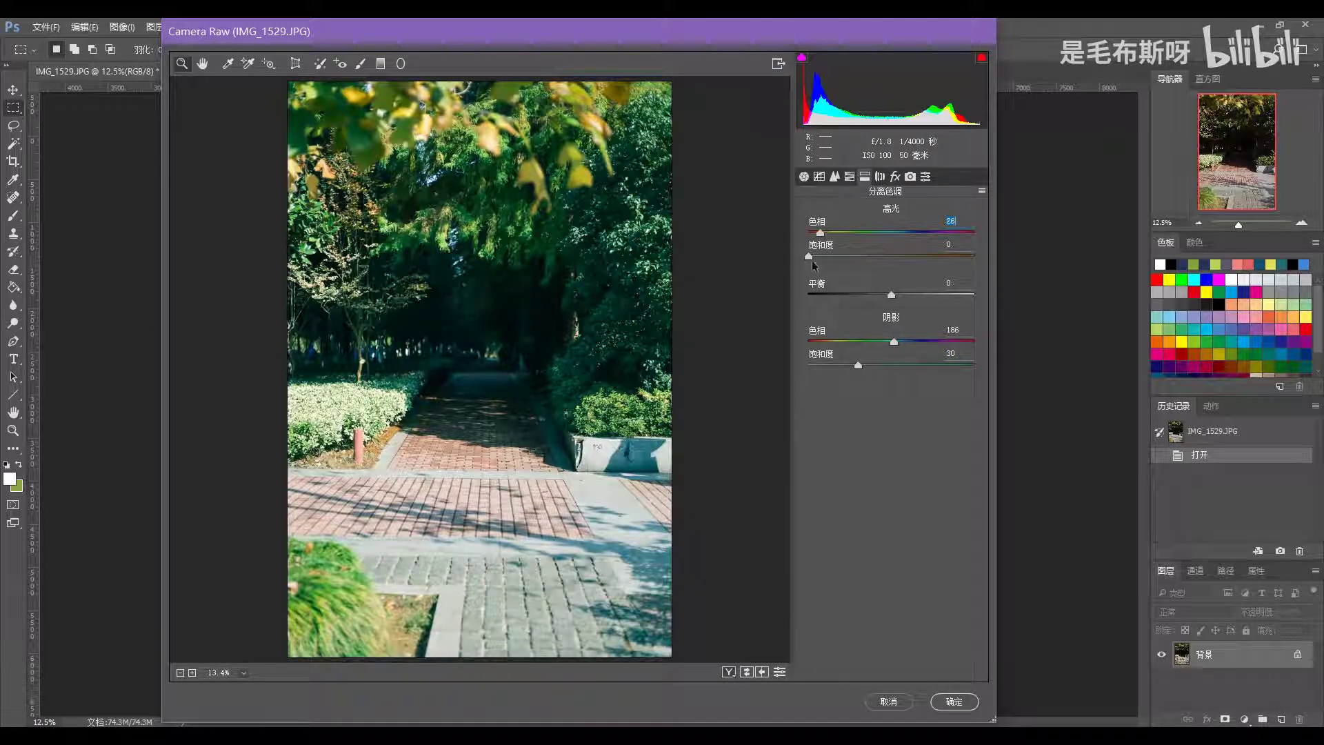
pyautogui.click(970, 240)
pyautogui.write('10')
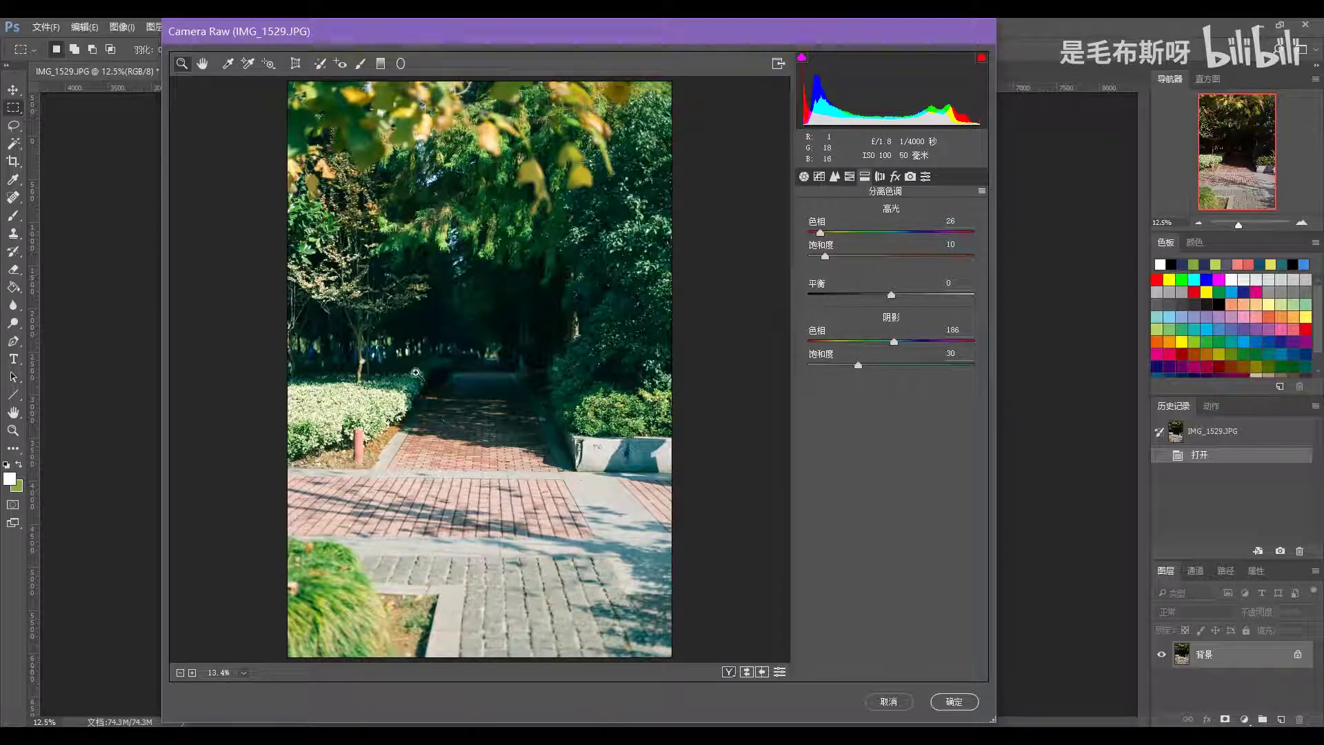
# Set the purple defringe amount to 20 in the lens corrections and fit the whole photo in view
pyautogui.click(480, 366)
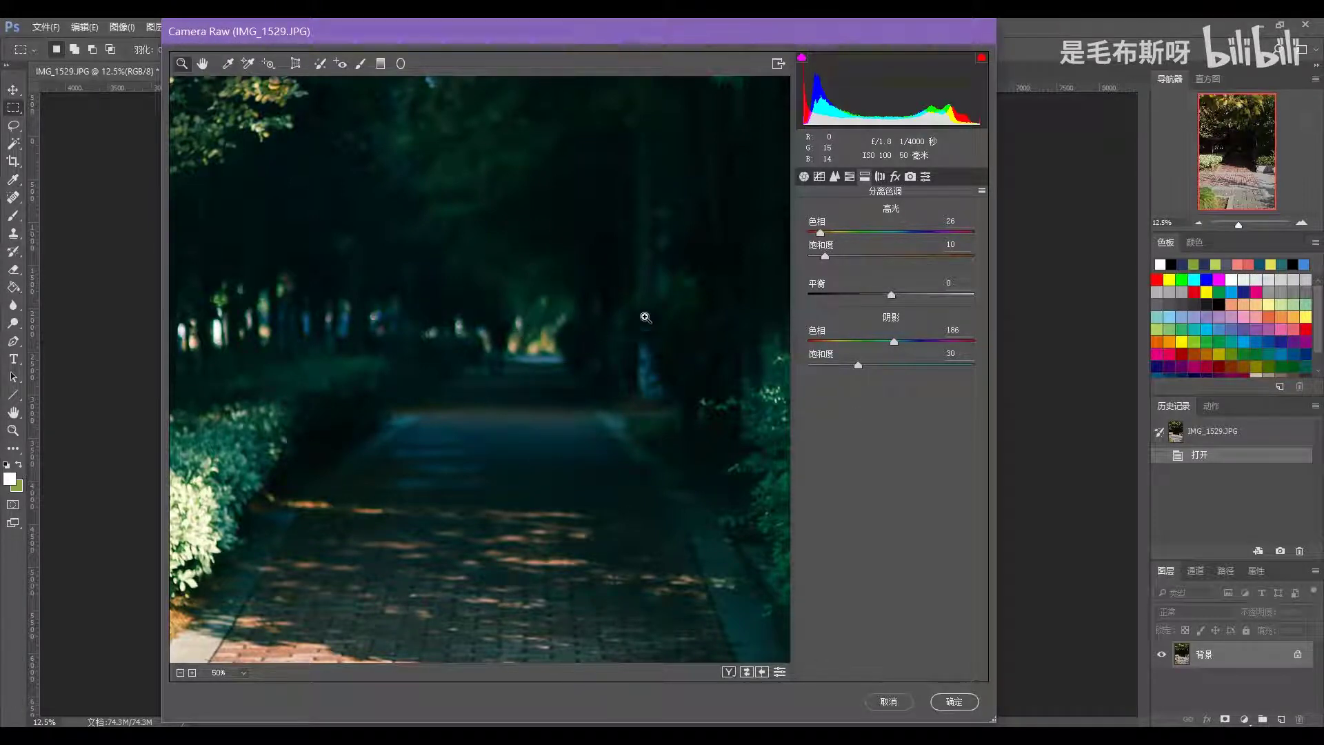
pyautogui.click(895, 177)
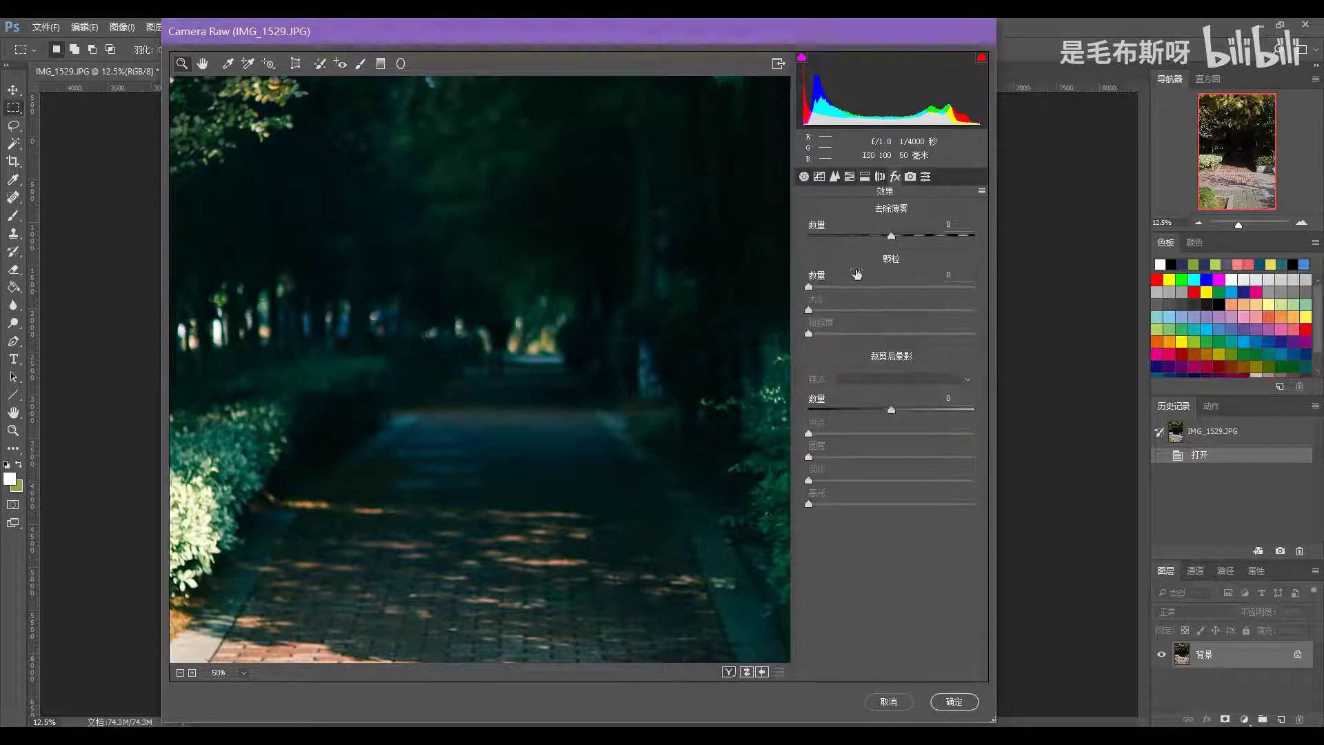
pyautogui.click(910, 176)
pyautogui.click(879, 176)
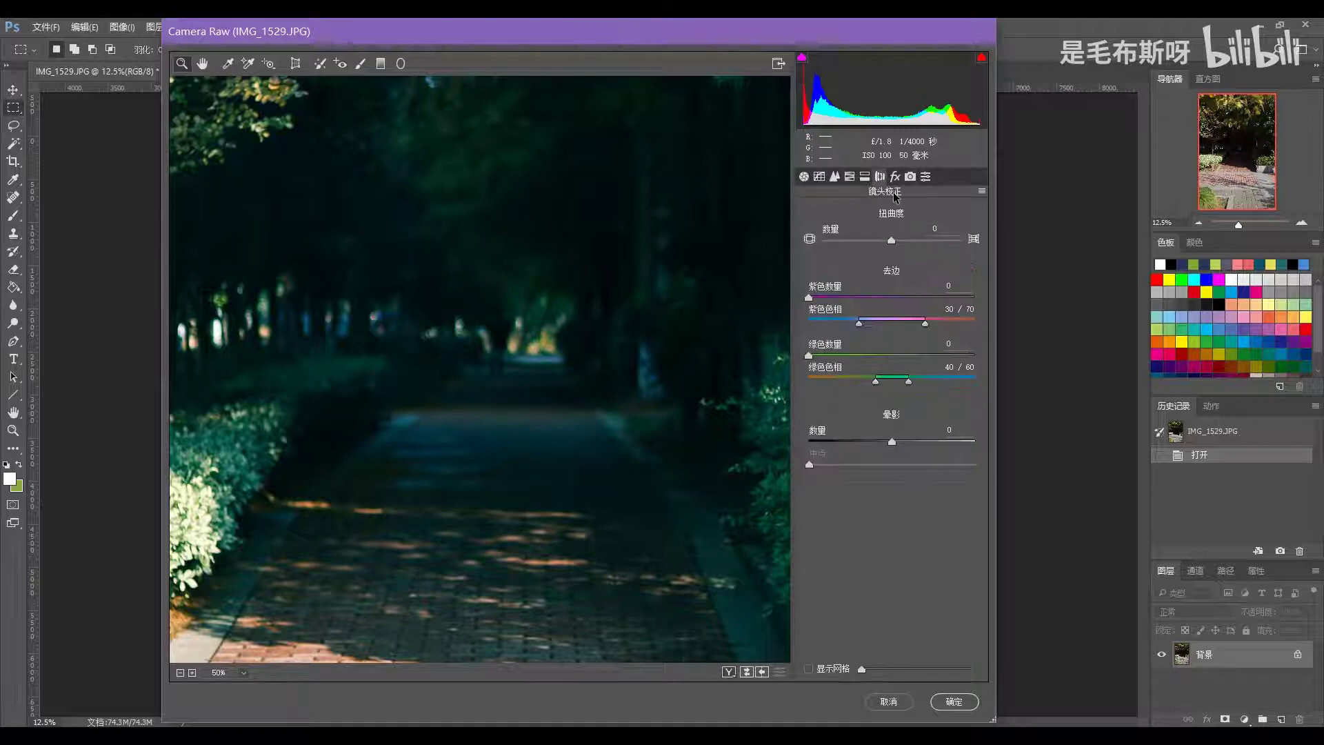
pyautogui.moveTo(922, 297); pyautogui.dragTo(1074, 316)
pyautogui.click(218, 674)
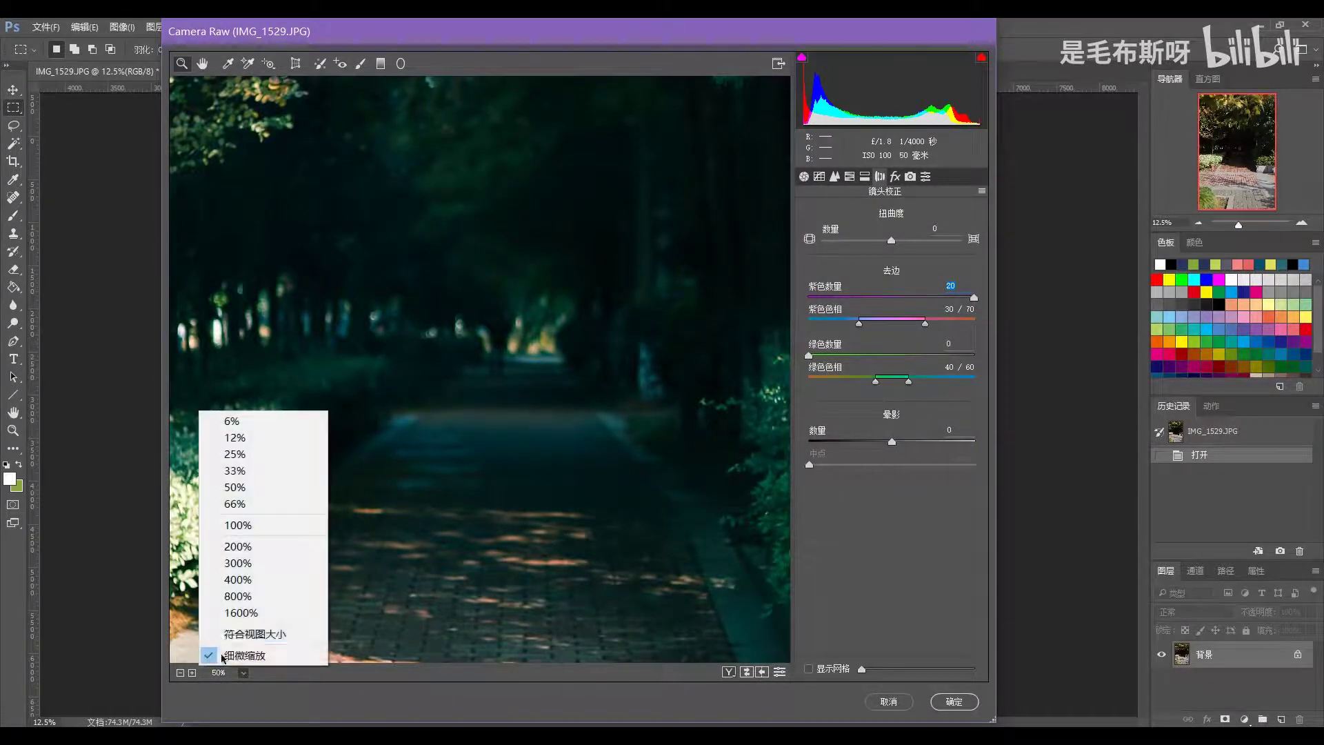
pyautogui.click(207, 724)
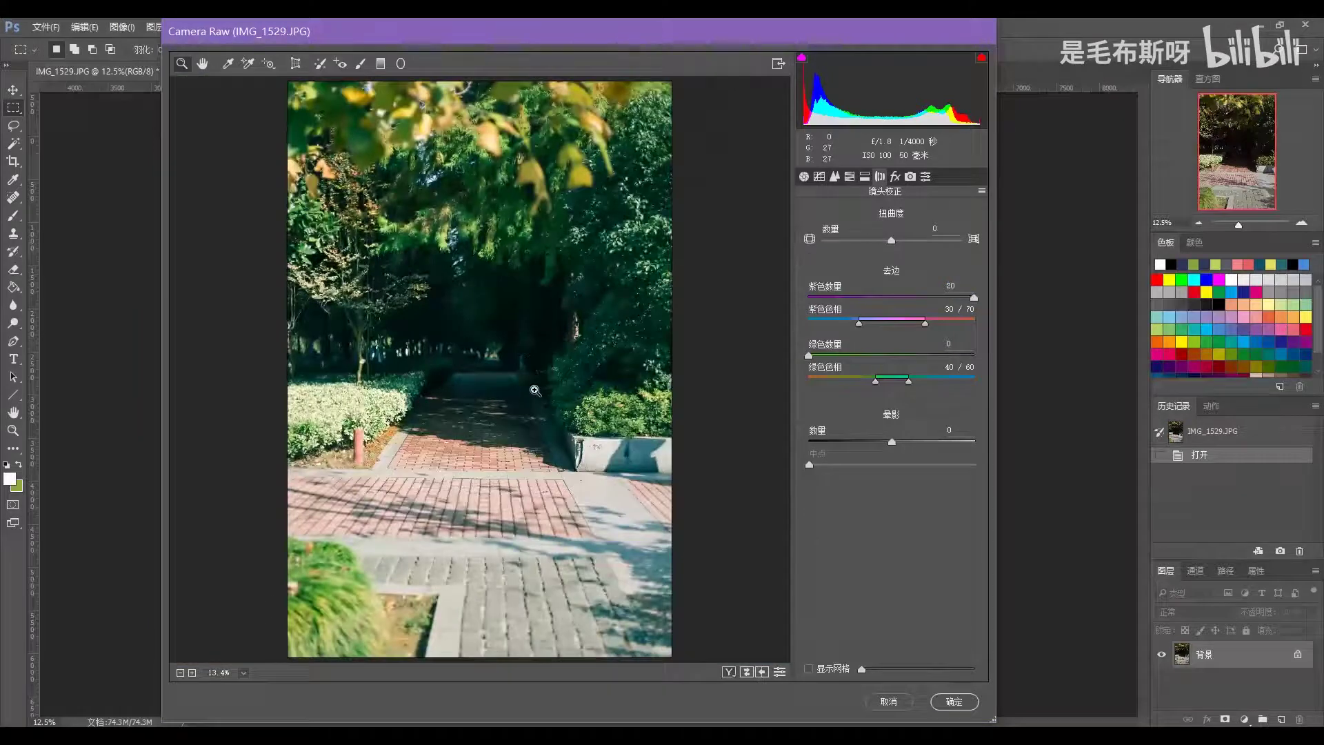
# Add a post-crop vignette with an amount of -10 and compare the photo before and after the edits
pyautogui.click(925, 177)
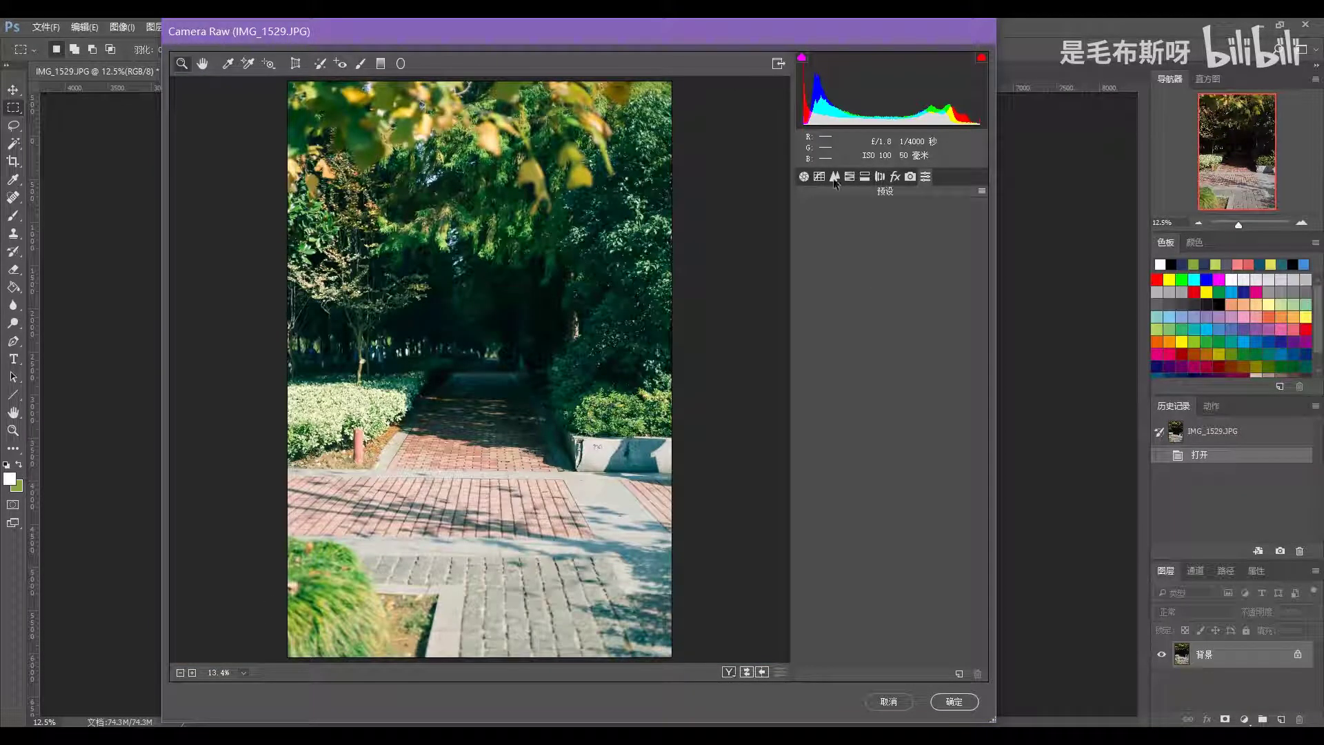
pyautogui.click(894, 176)
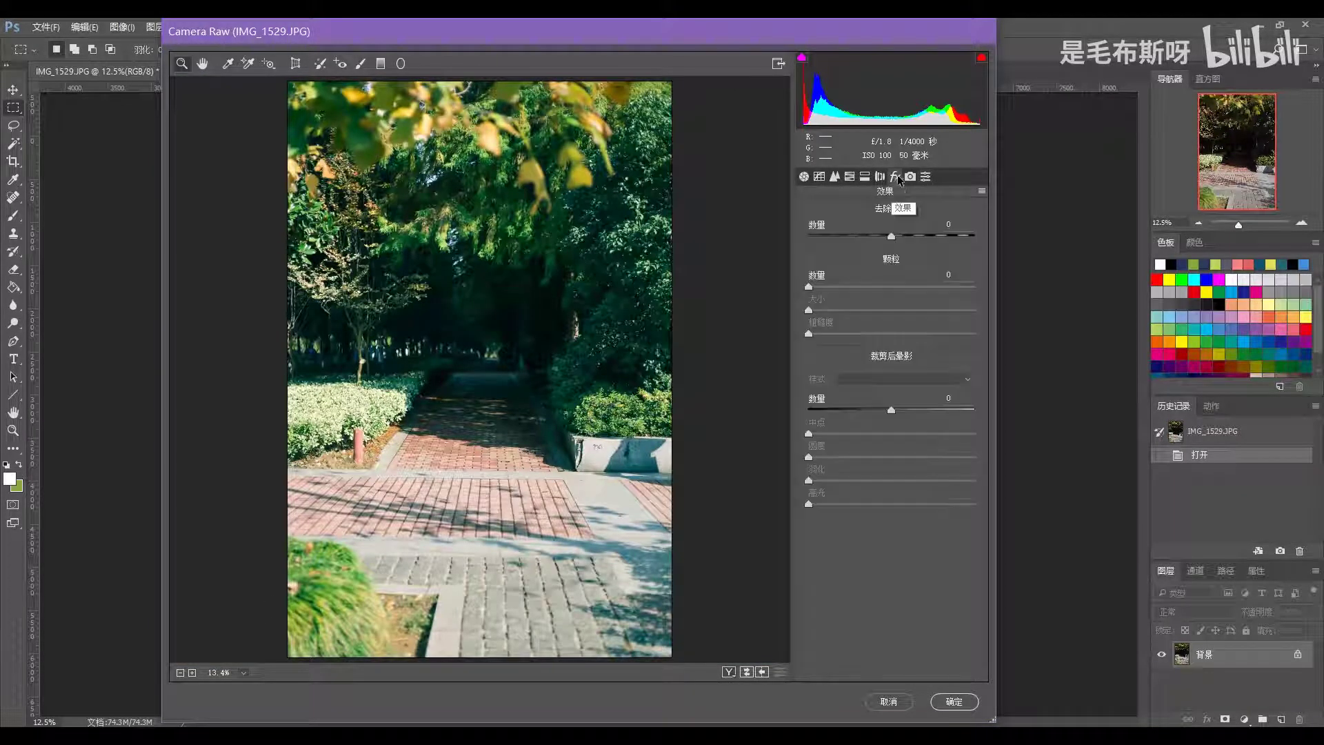
pyautogui.click(962, 398)
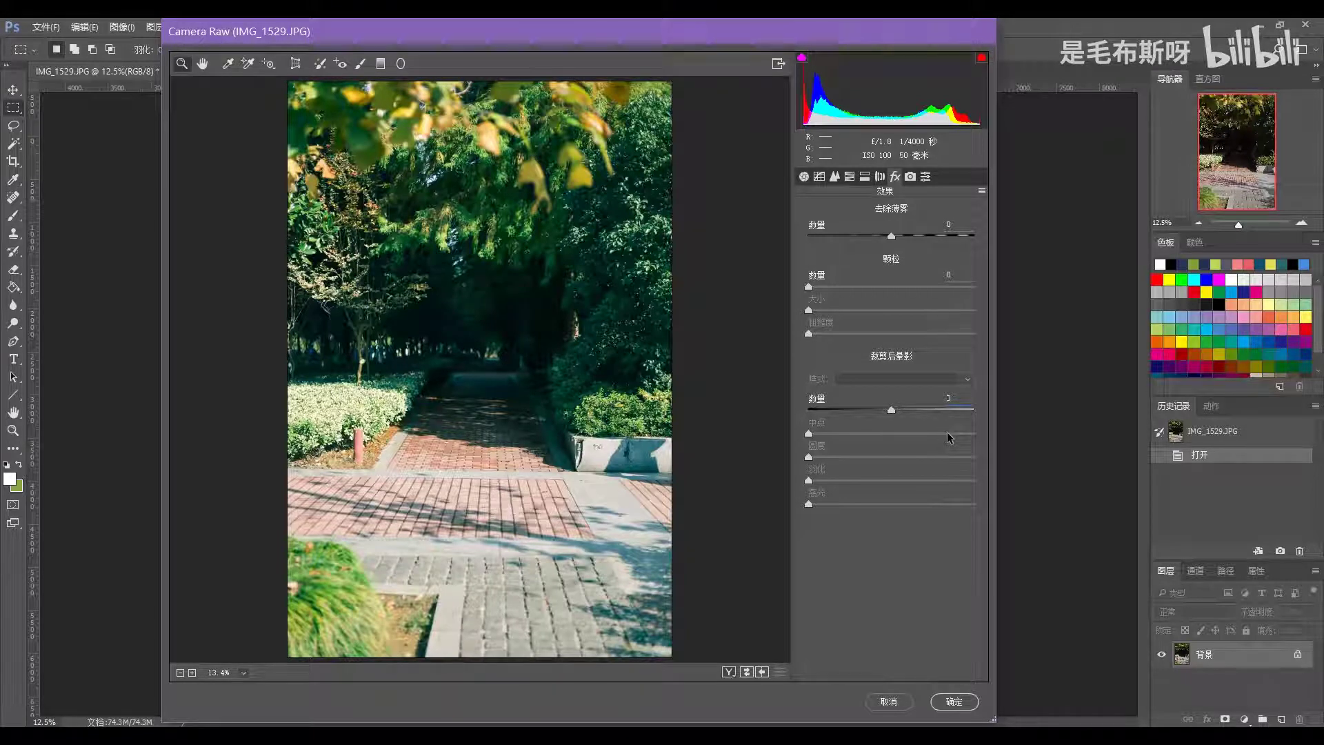
pyautogui.write('-10')
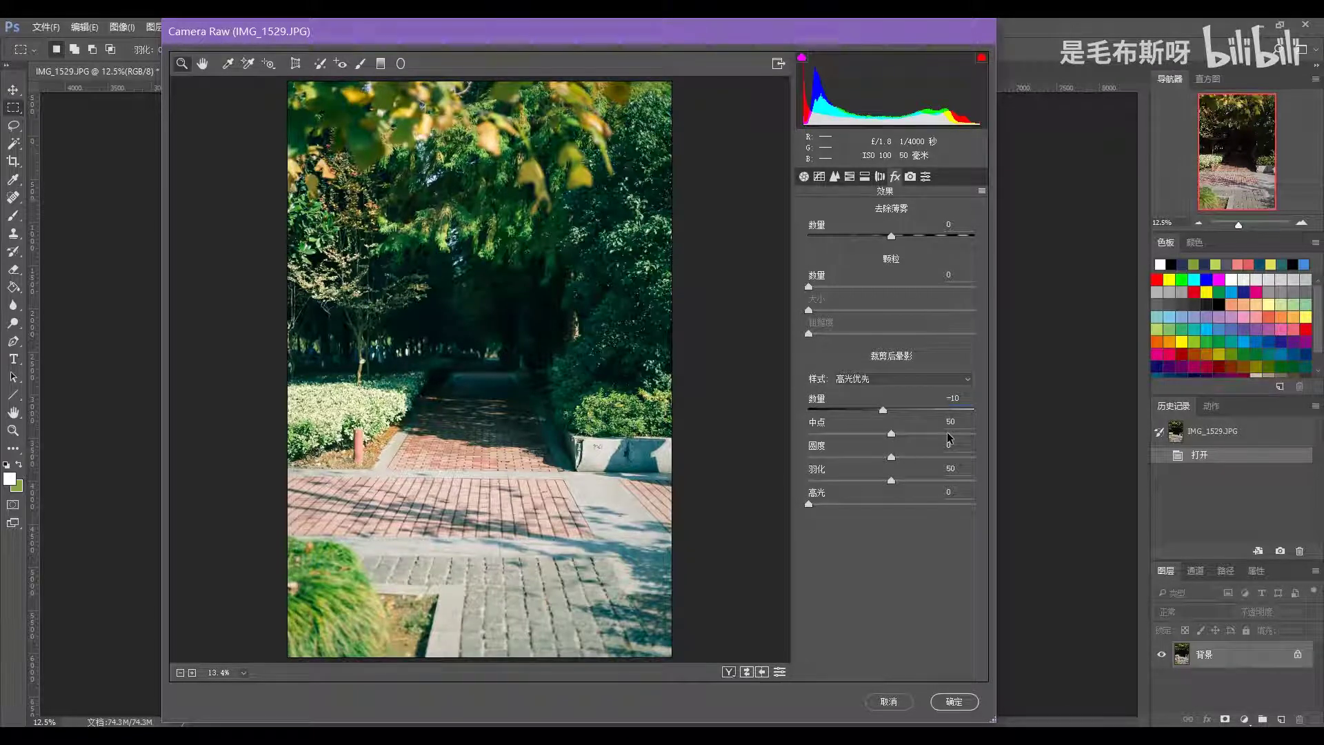
pyautogui.click(747, 672)
pyautogui.click(747, 672)
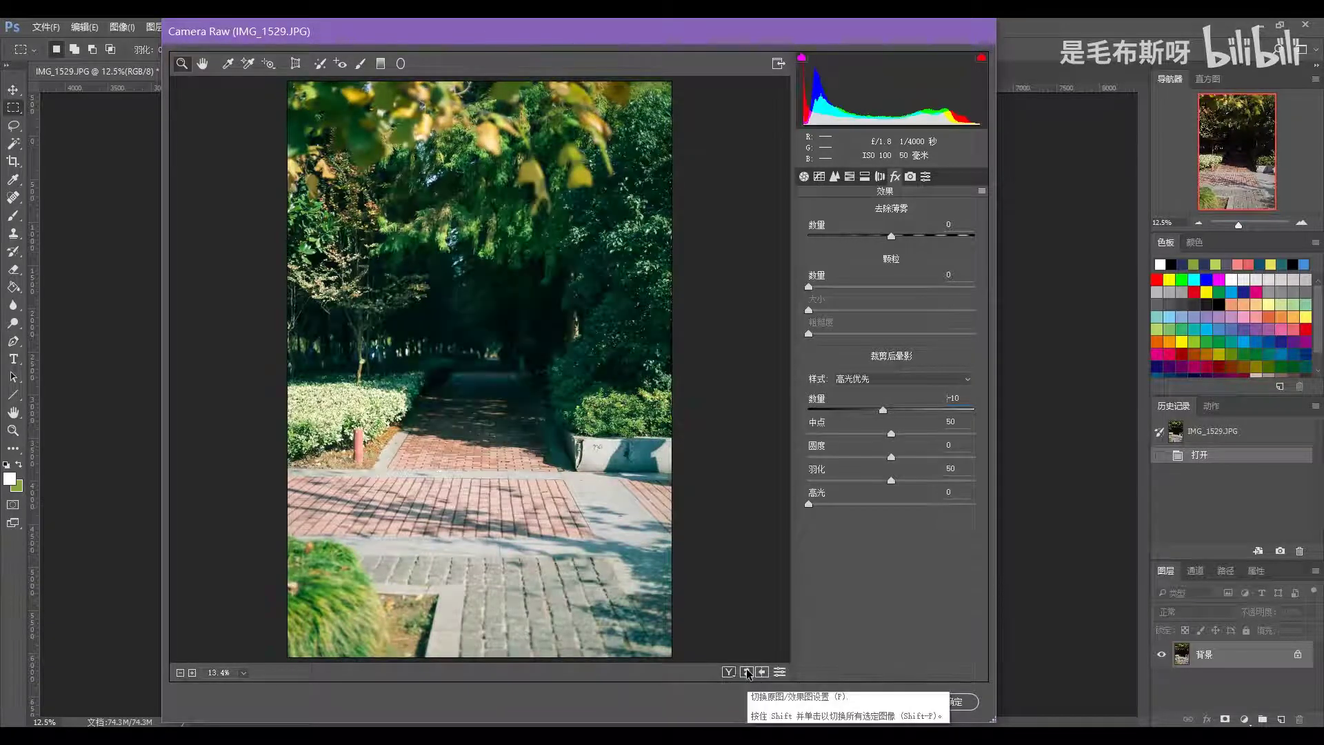
pyautogui.click(746, 672)
pyautogui.click(747, 672)
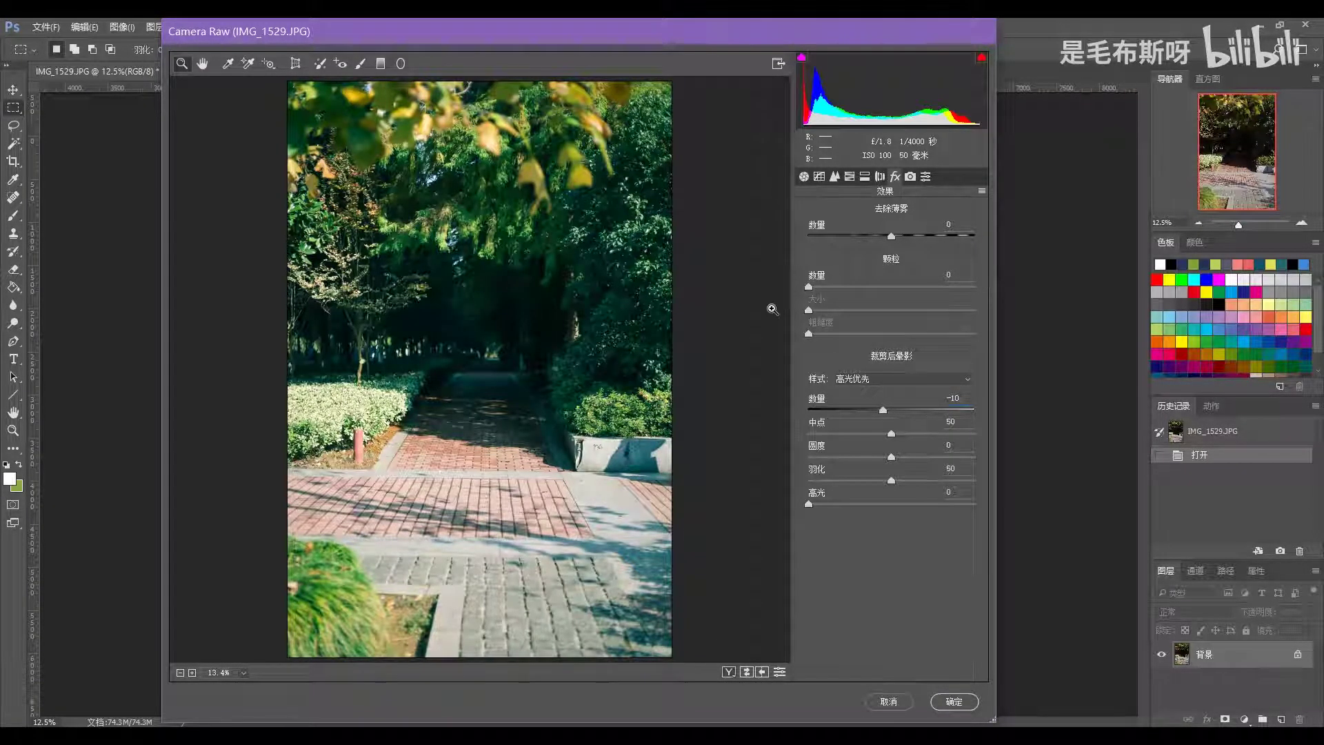
# Warm the tree-lined path photo by setting the color temperature to 10, and compare before and after
pyautogui.click(803, 178)
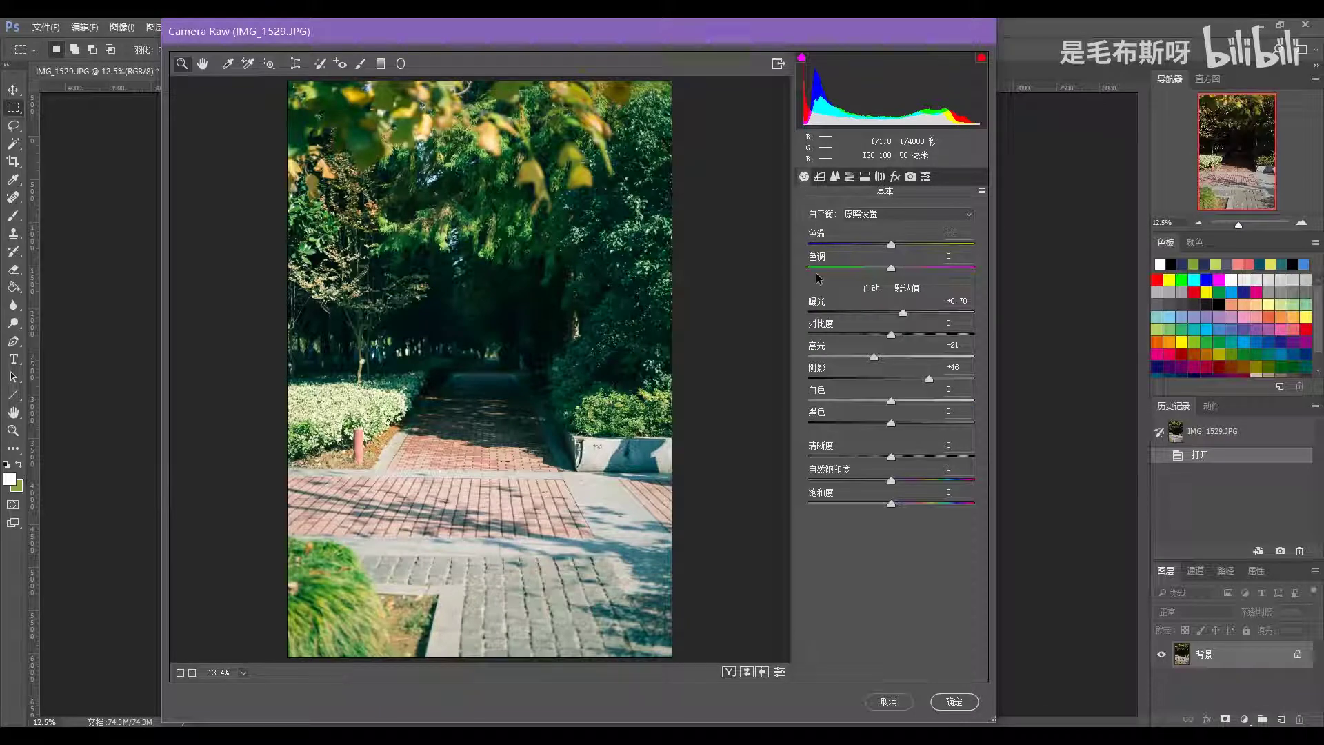
pyautogui.click(891, 245)
pyautogui.write('10')
pyautogui.press('Return')
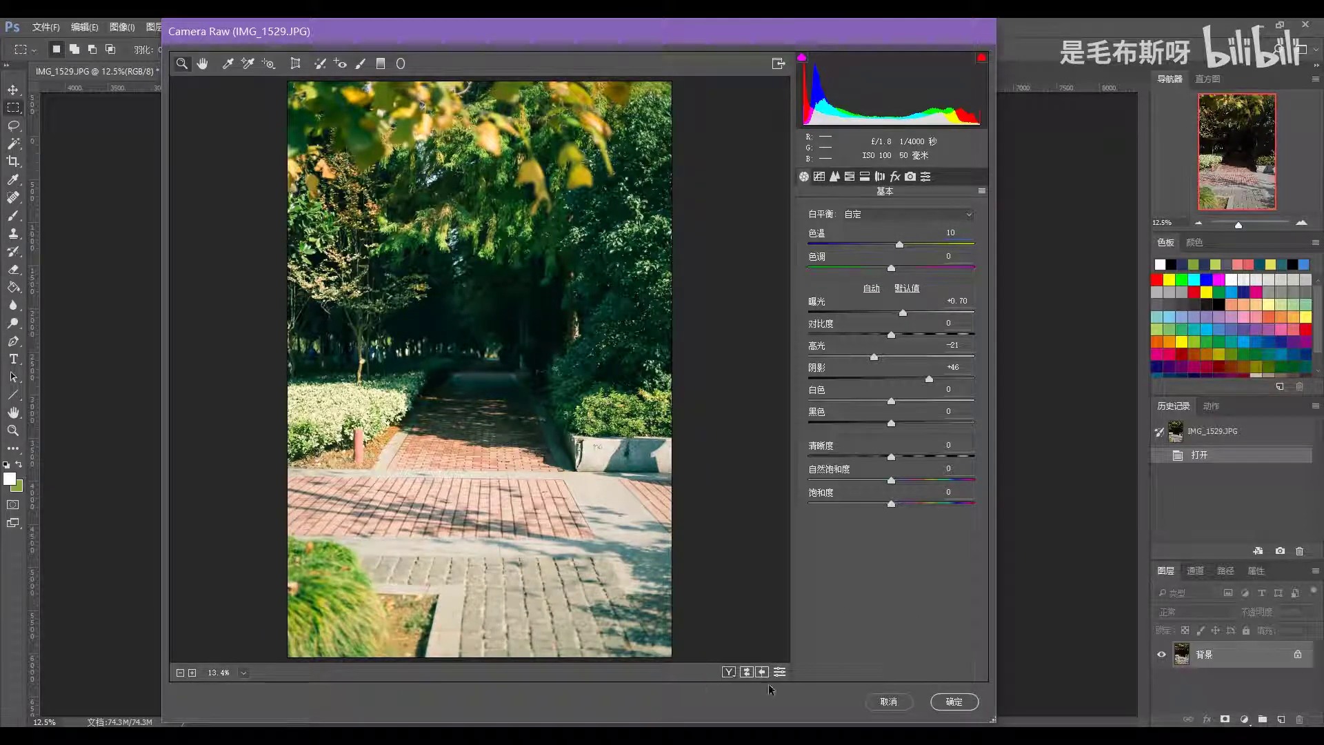
pyautogui.click(746, 672)
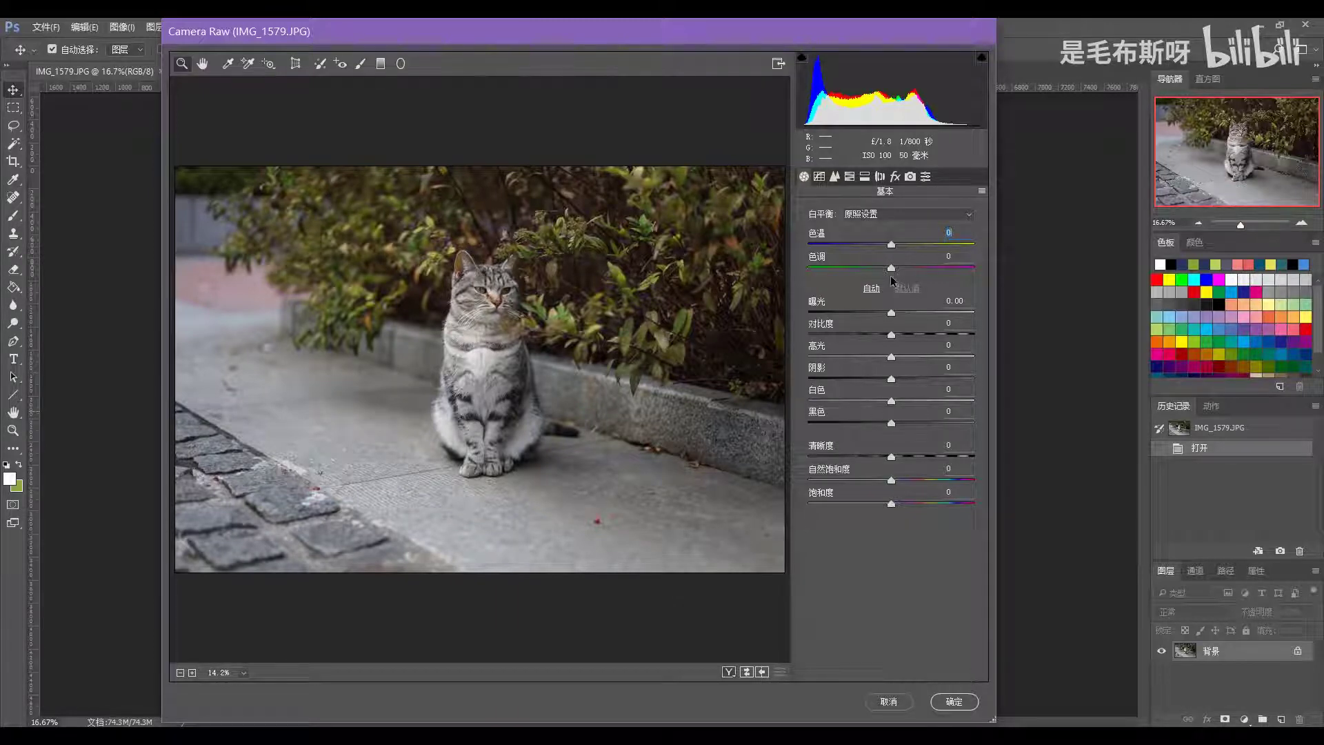
# Set the cat photo's temperature to -10 and shape an RGB S-curve with a shadow point at input 70, output 64 and raised highlights
pyautogui.write('-10')
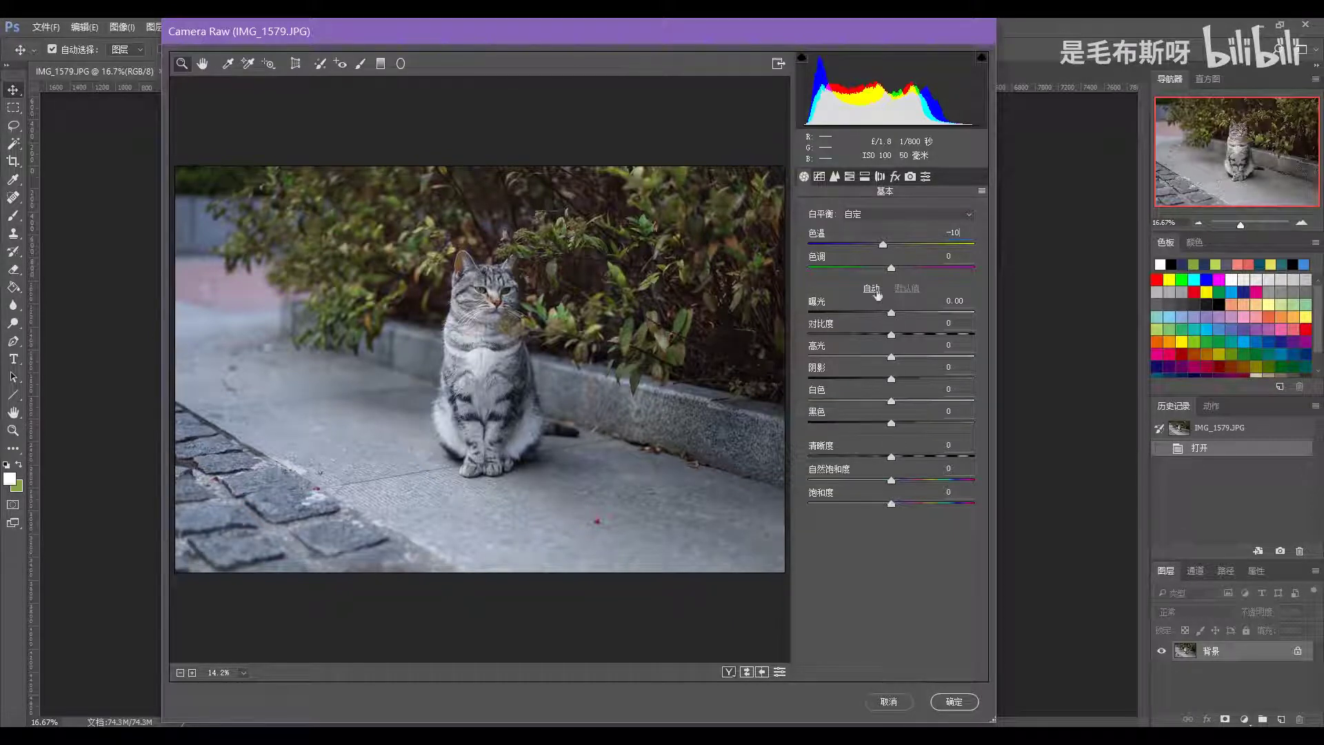
pyautogui.click(819, 177)
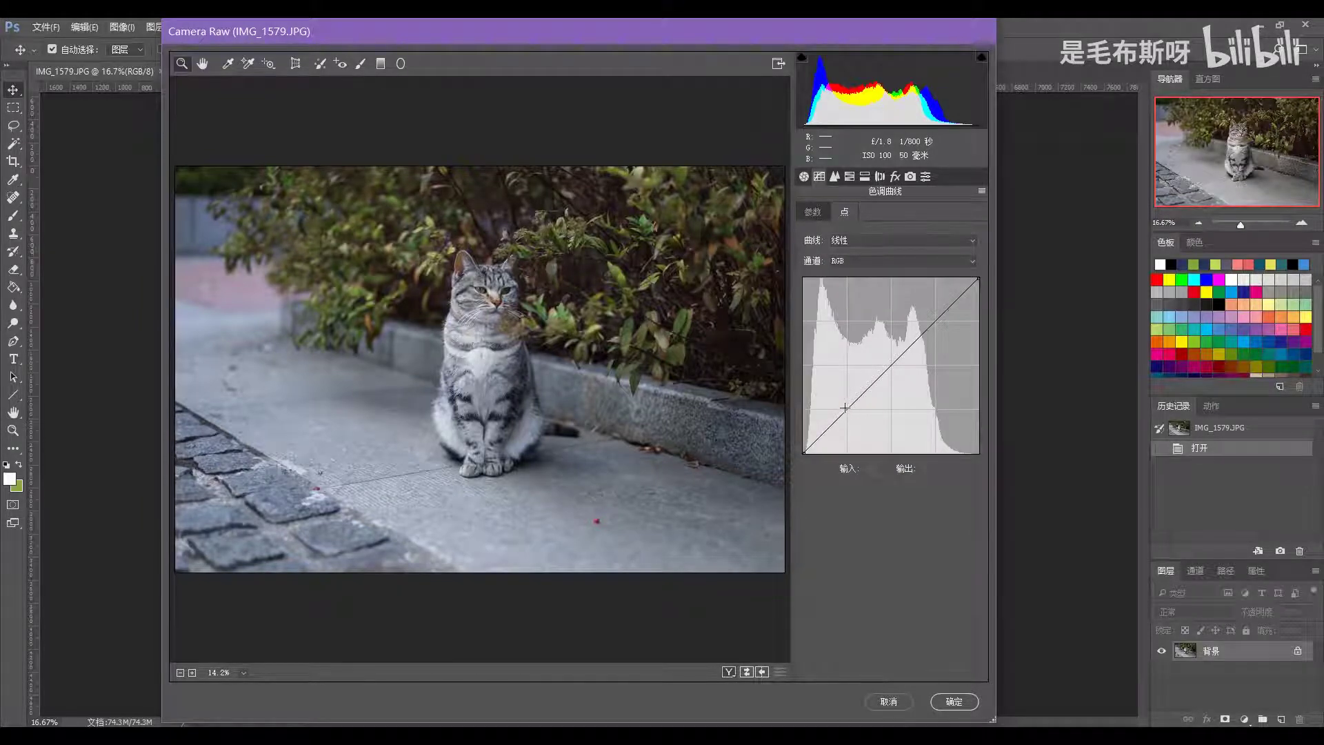
pyautogui.moveTo(850, 405); pyautogui.dragTo(850, 409)
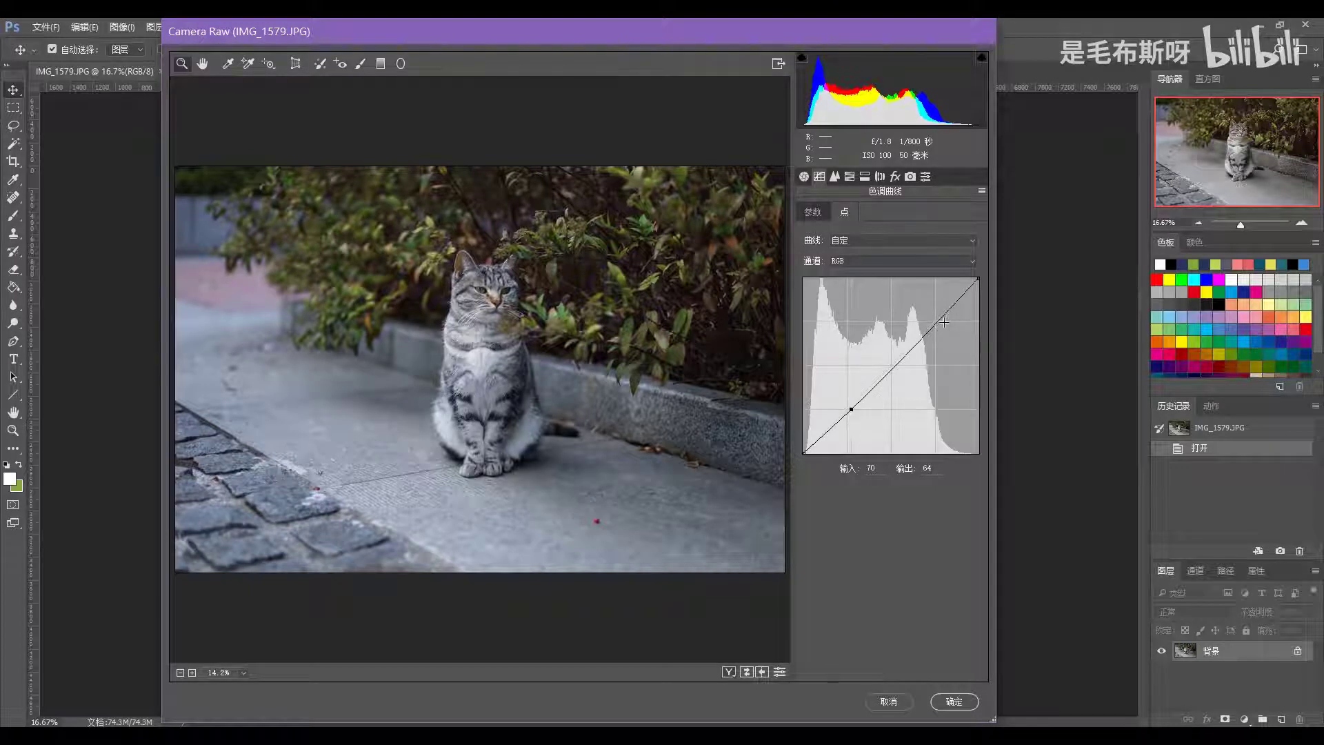
pyautogui.moveTo(943, 322); pyautogui.dragTo(936, 315)
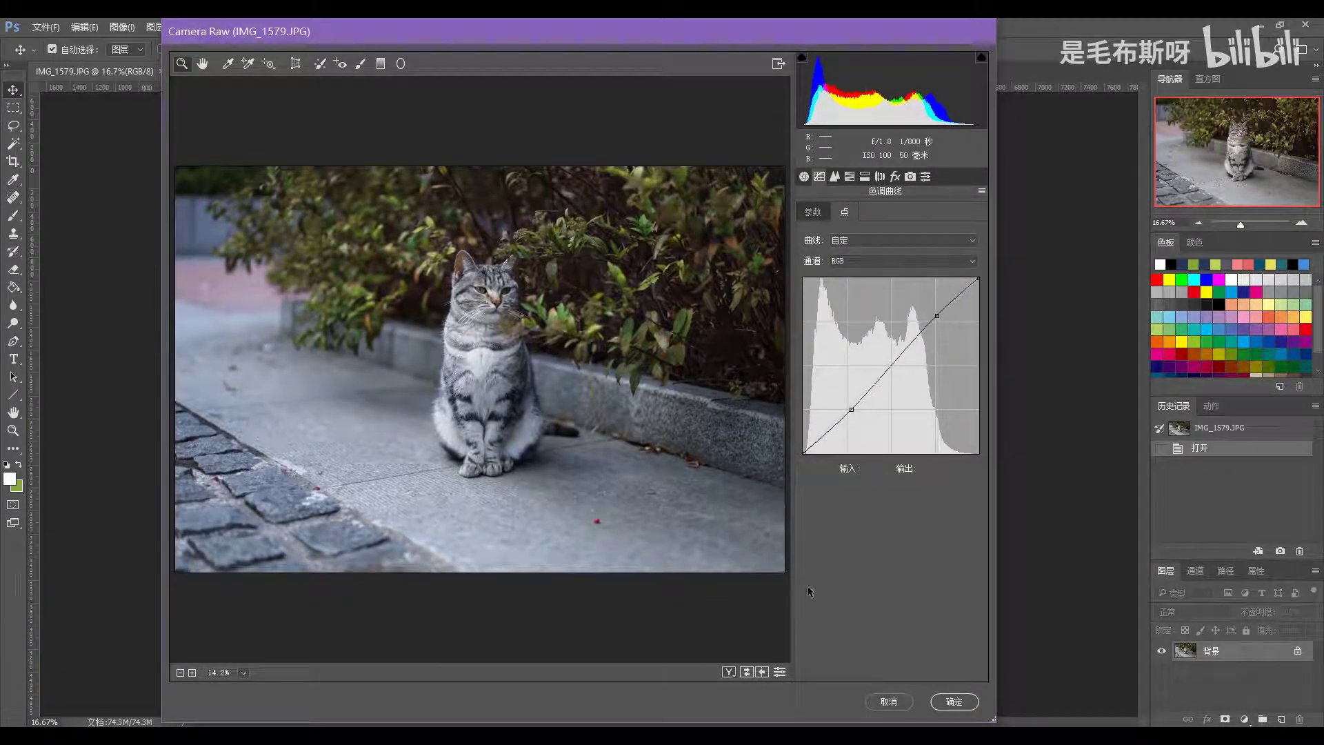
pyautogui.click(743, 672)
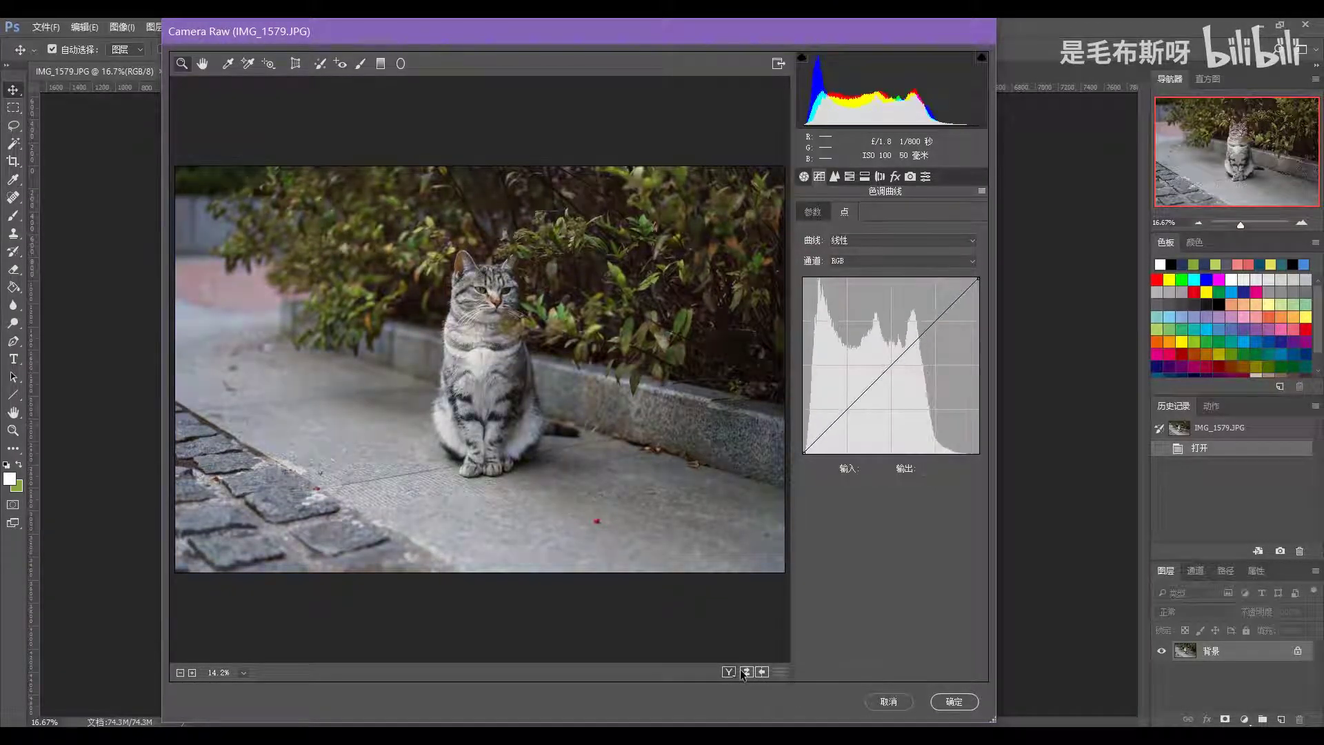
pyautogui.click(743, 672)
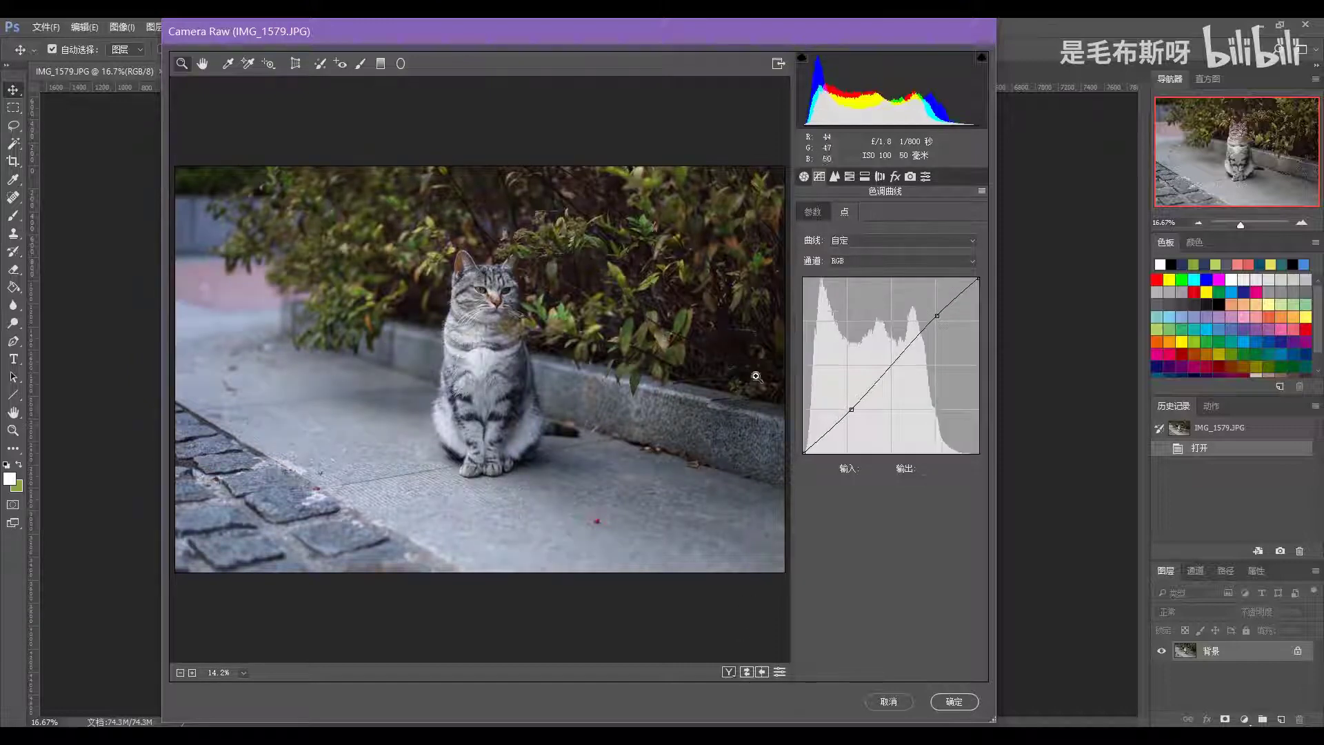
# Apply split toning to the cat photo's shadows with hue 186 and saturation 10
pyautogui.click(863, 177)
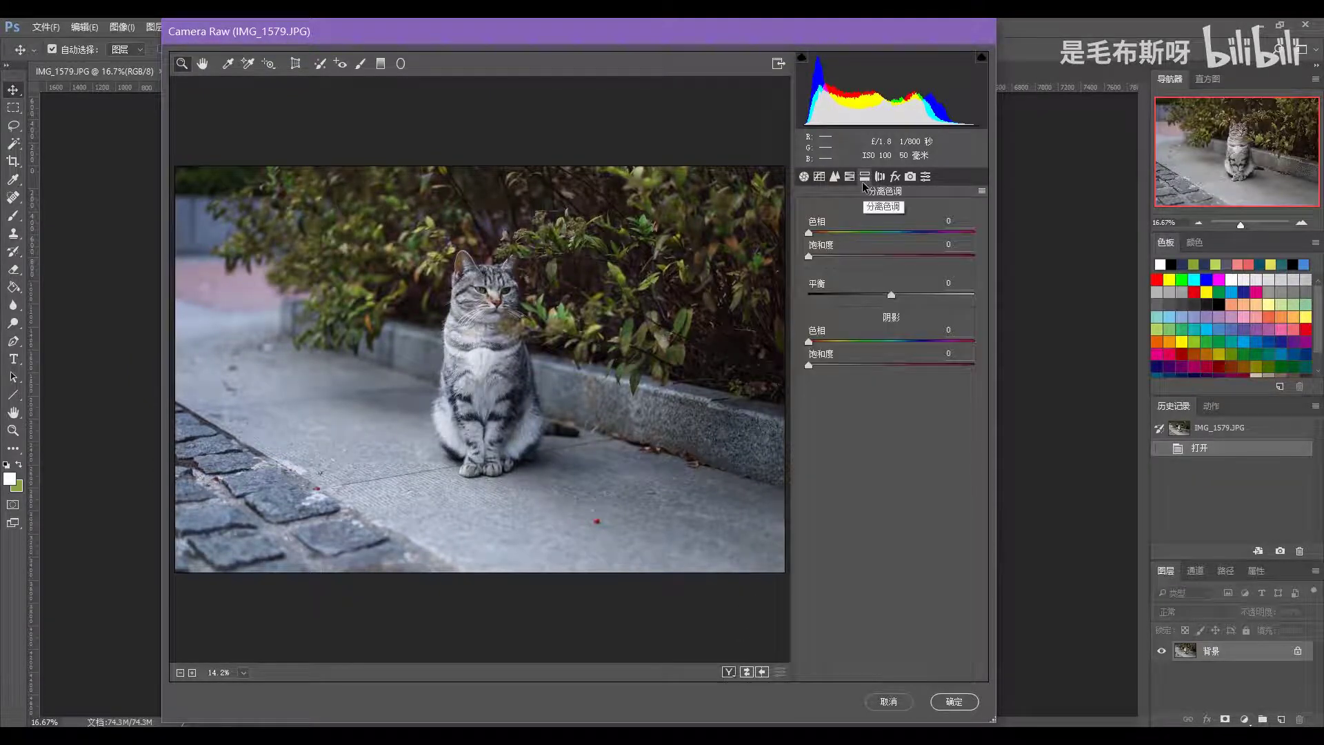
pyautogui.click(895, 341)
pyautogui.write('13')
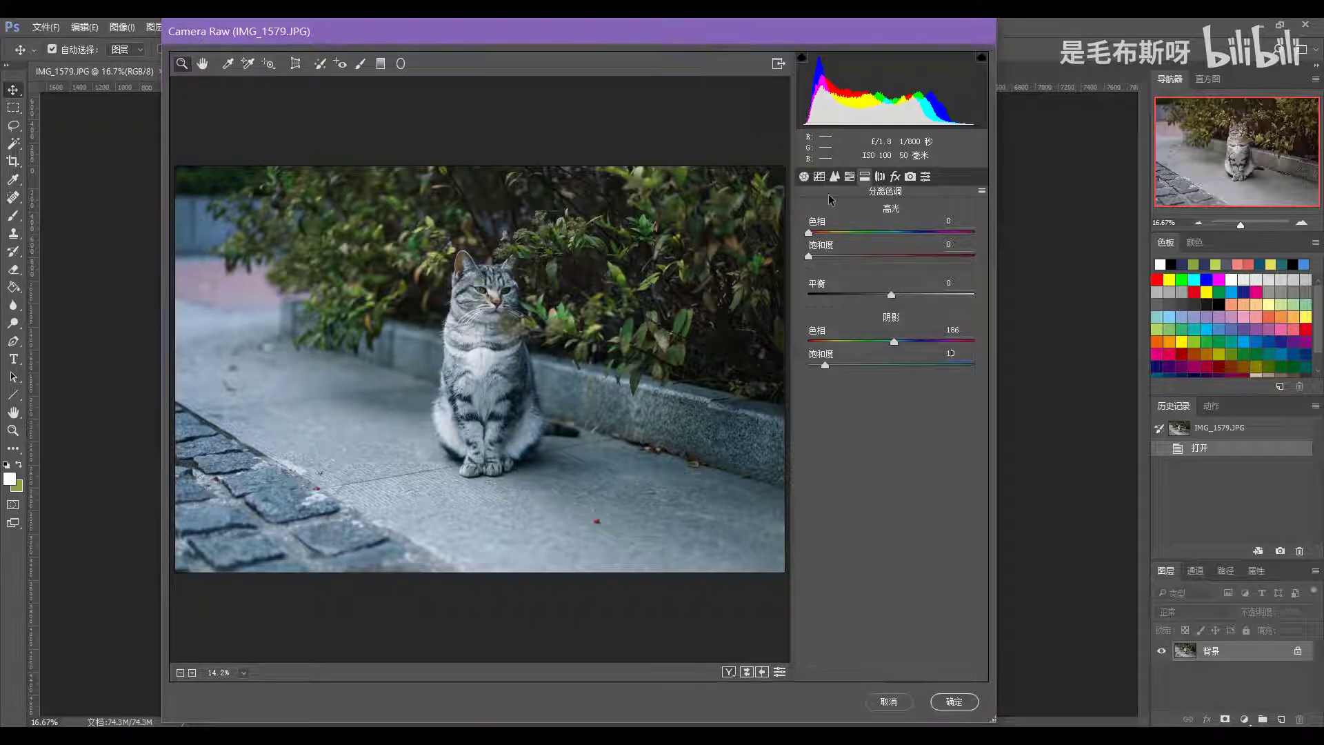
# Set the greens' saturation to -19 and the aquas' saturation to -10, and compare the cat photo before and after
pyautogui.click(849, 176)
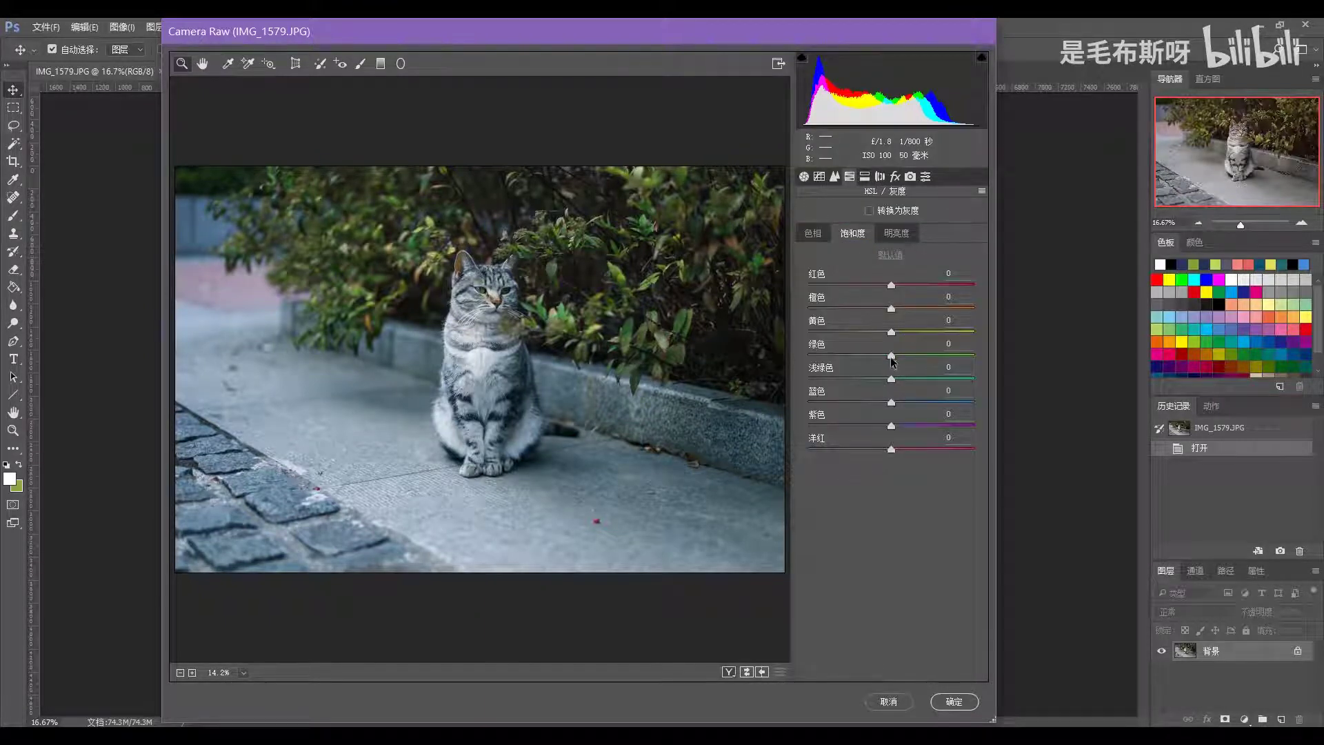
pyautogui.moveTo(891, 357)
pyautogui.mouseDown()
pyautogui.moveTo(874, 354)
pyautogui.moveTo(883, 379)
pyautogui.mouseUp()
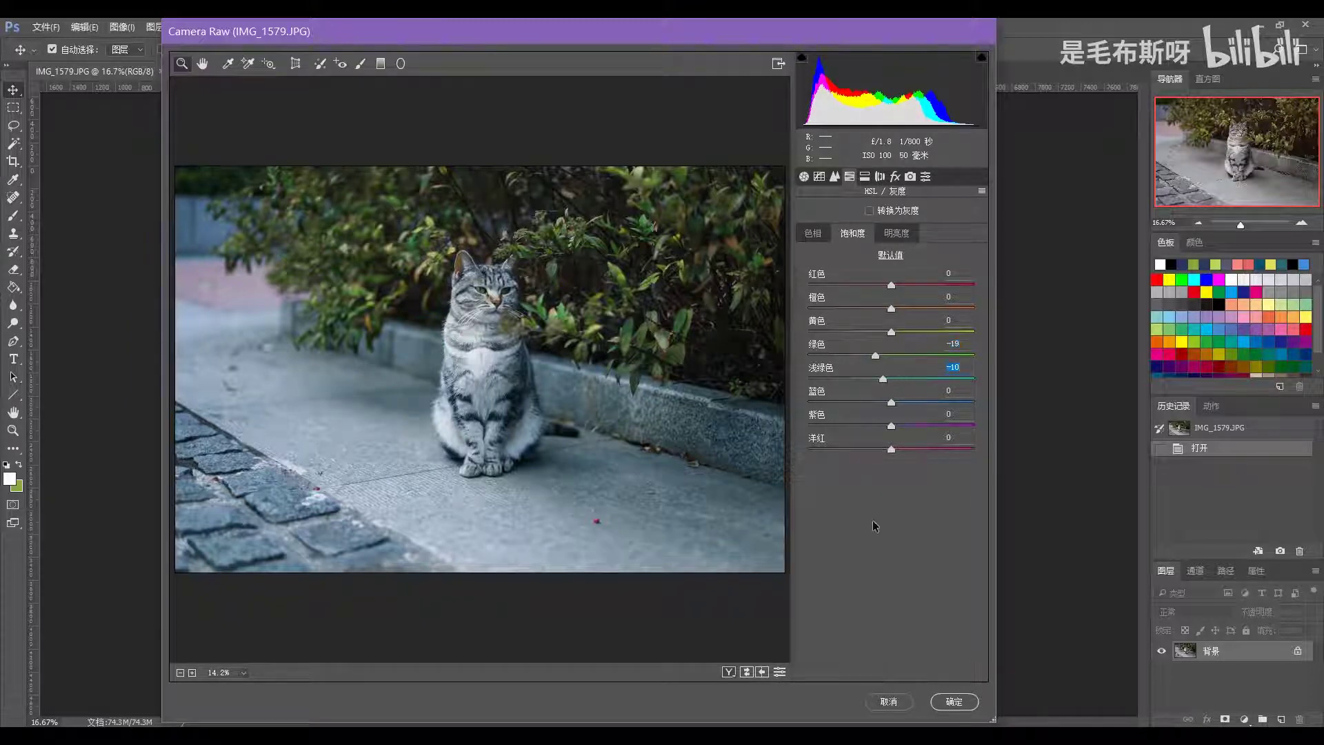
pyautogui.click(746, 673)
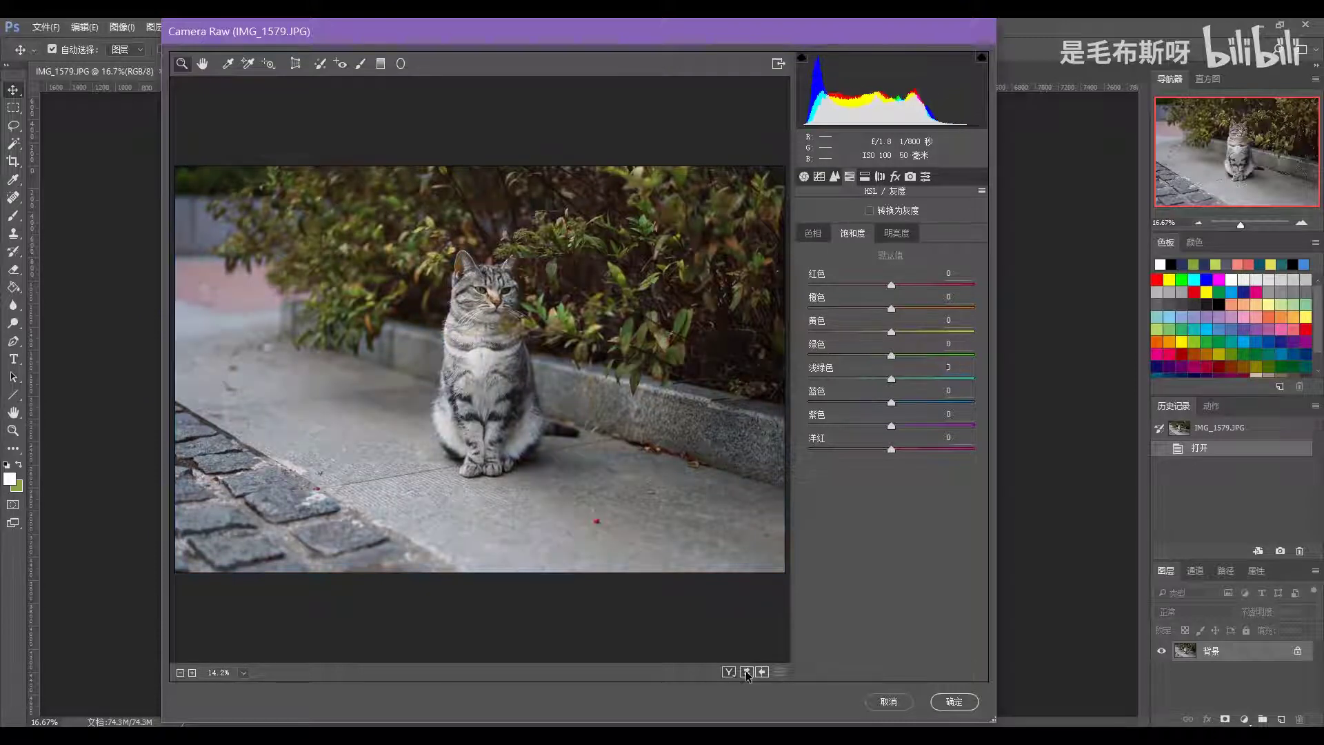
pyautogui.click(747, 672)
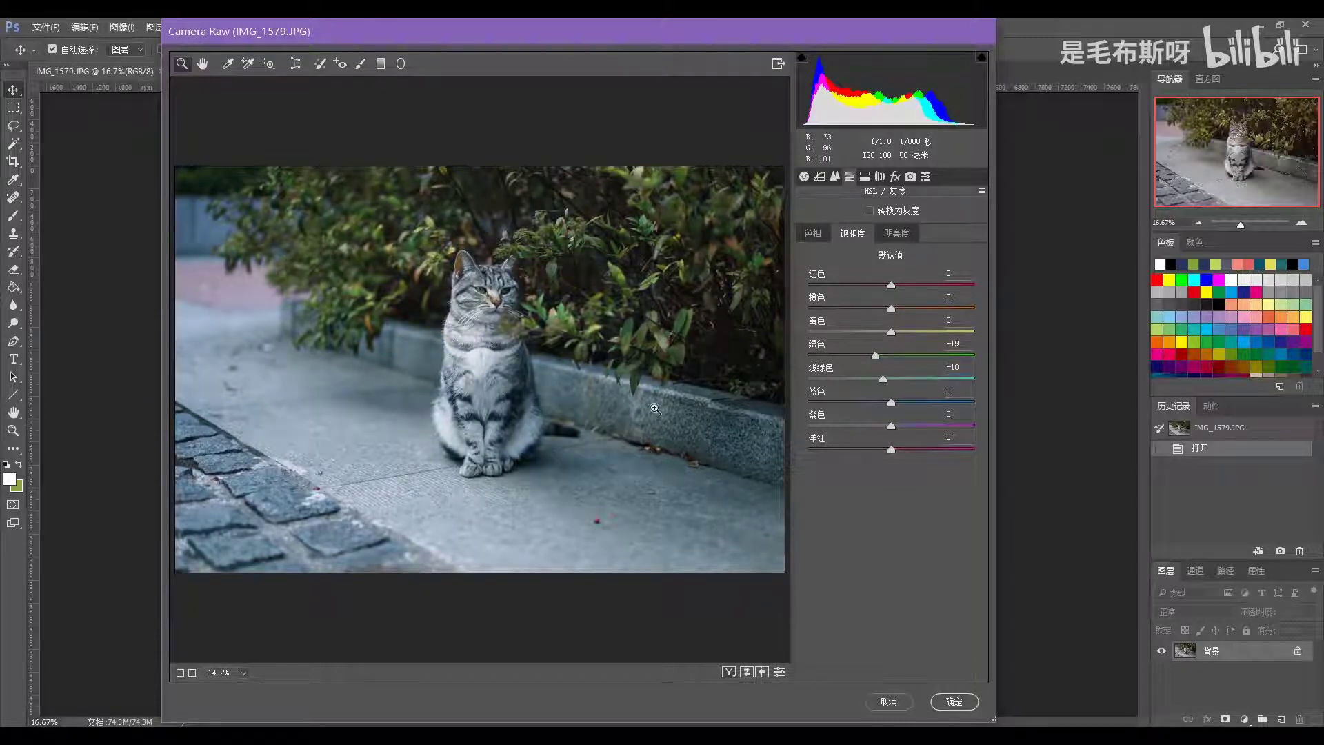
# Add a post-crop vignette with an amount of -20 to the cat photo and return to the basic adjustments
pyautogui.click(894, 176)
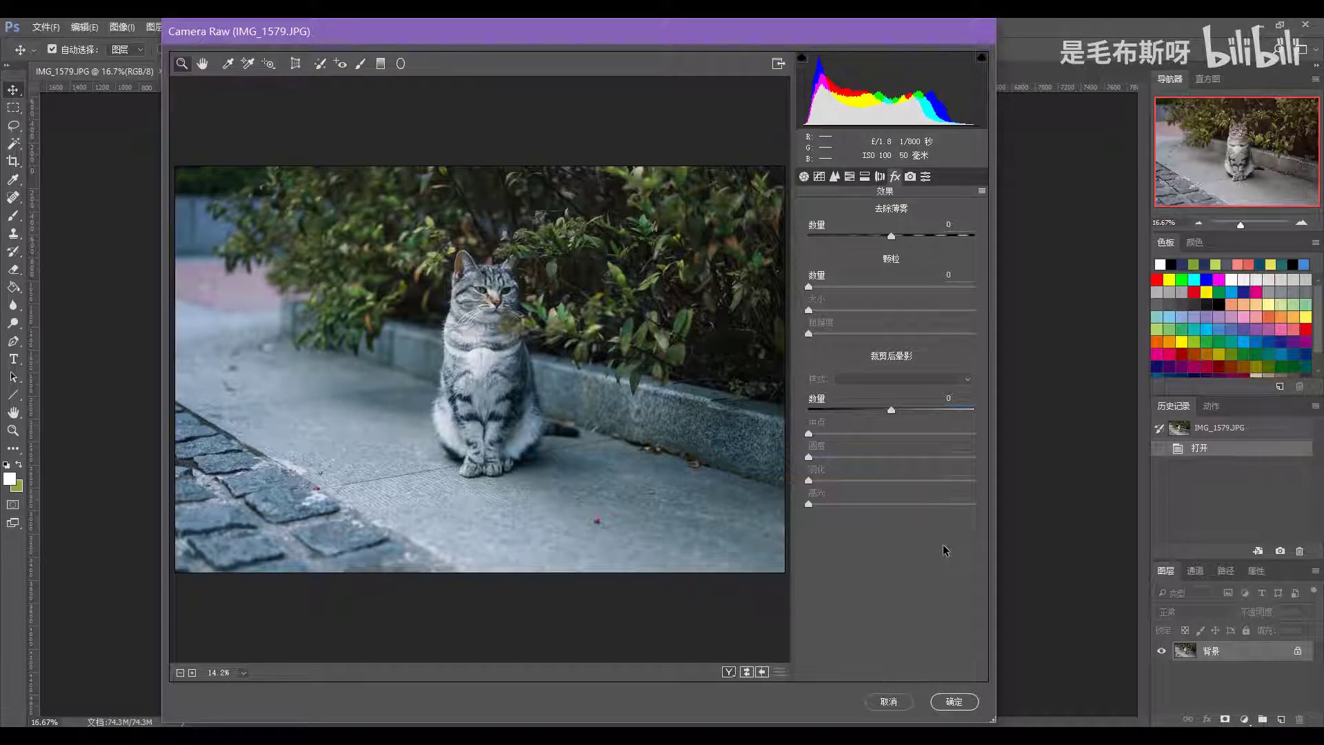
pyautogui.write('20')
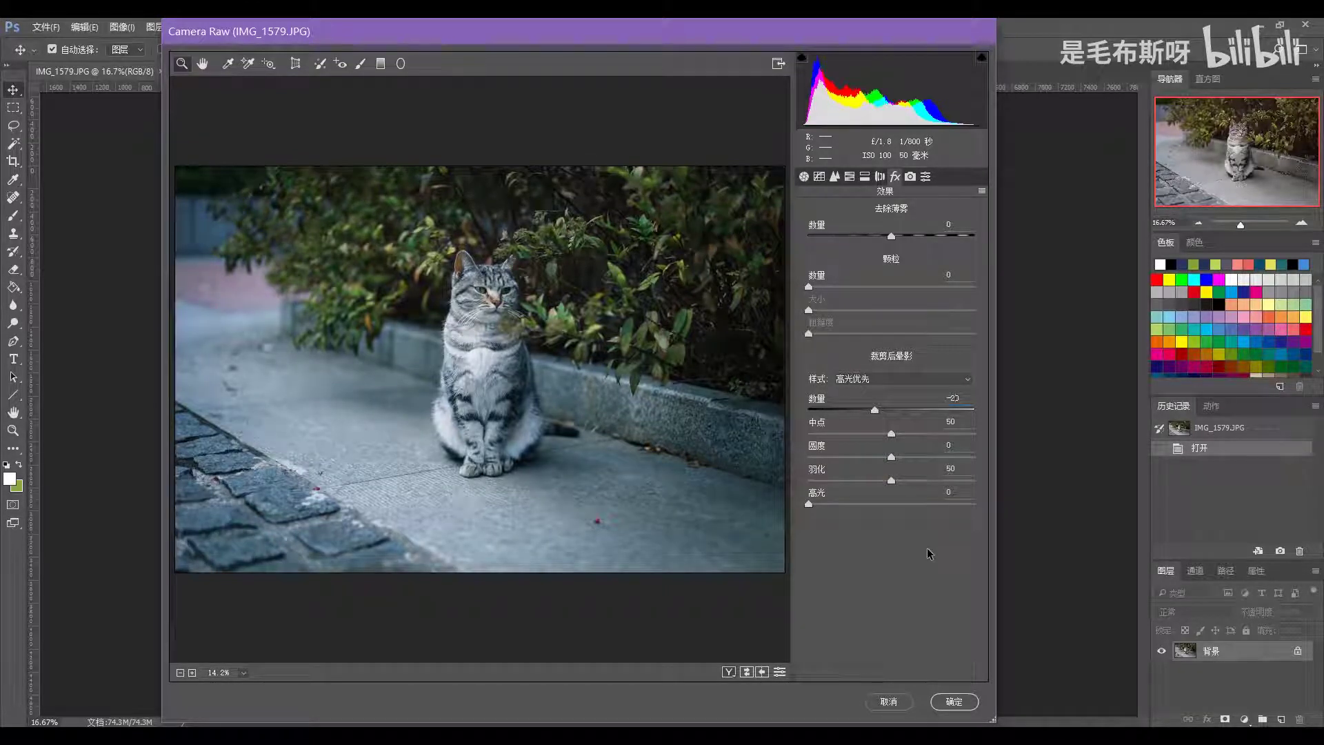
pyautogui.click(804, 176)
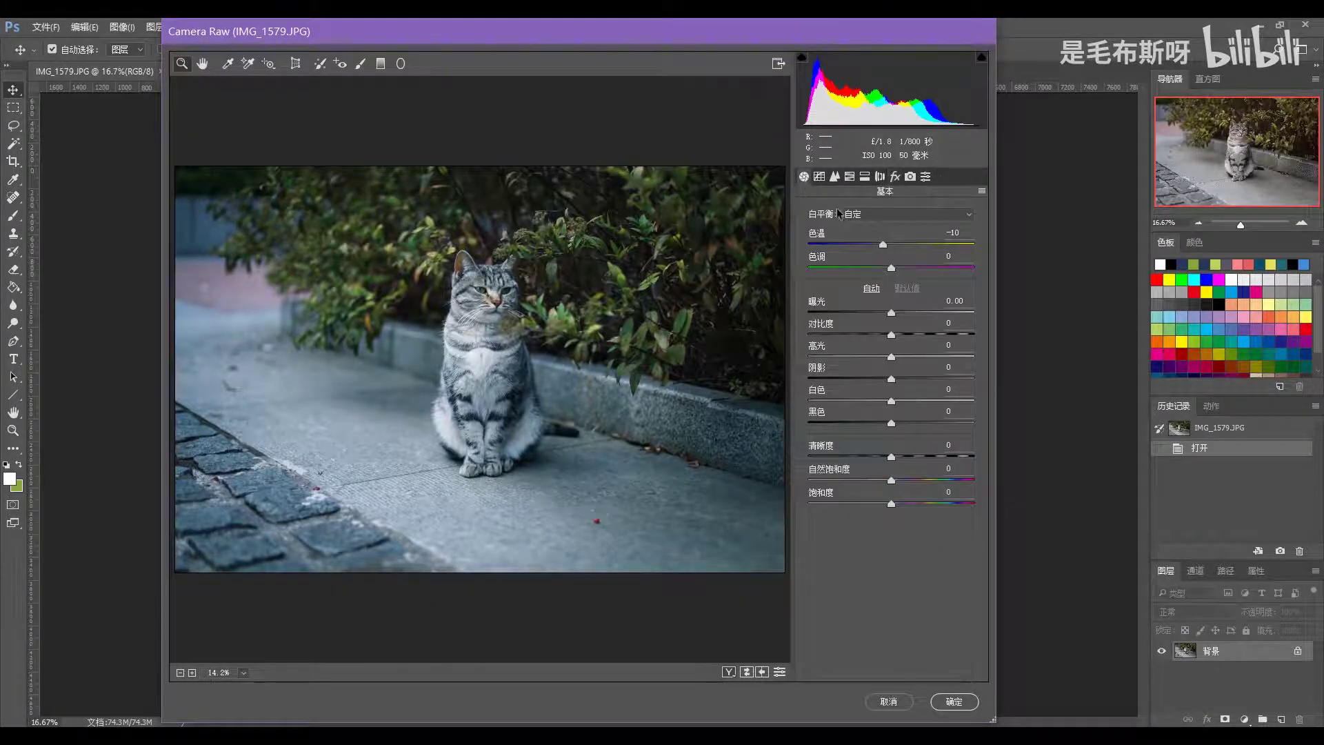
# Place a radial filter around the cat with exposure +0.20, shadows +21, whites +10 and clarity +10, and apply the Camera Raw edits
pyautogui.click(400, 64)
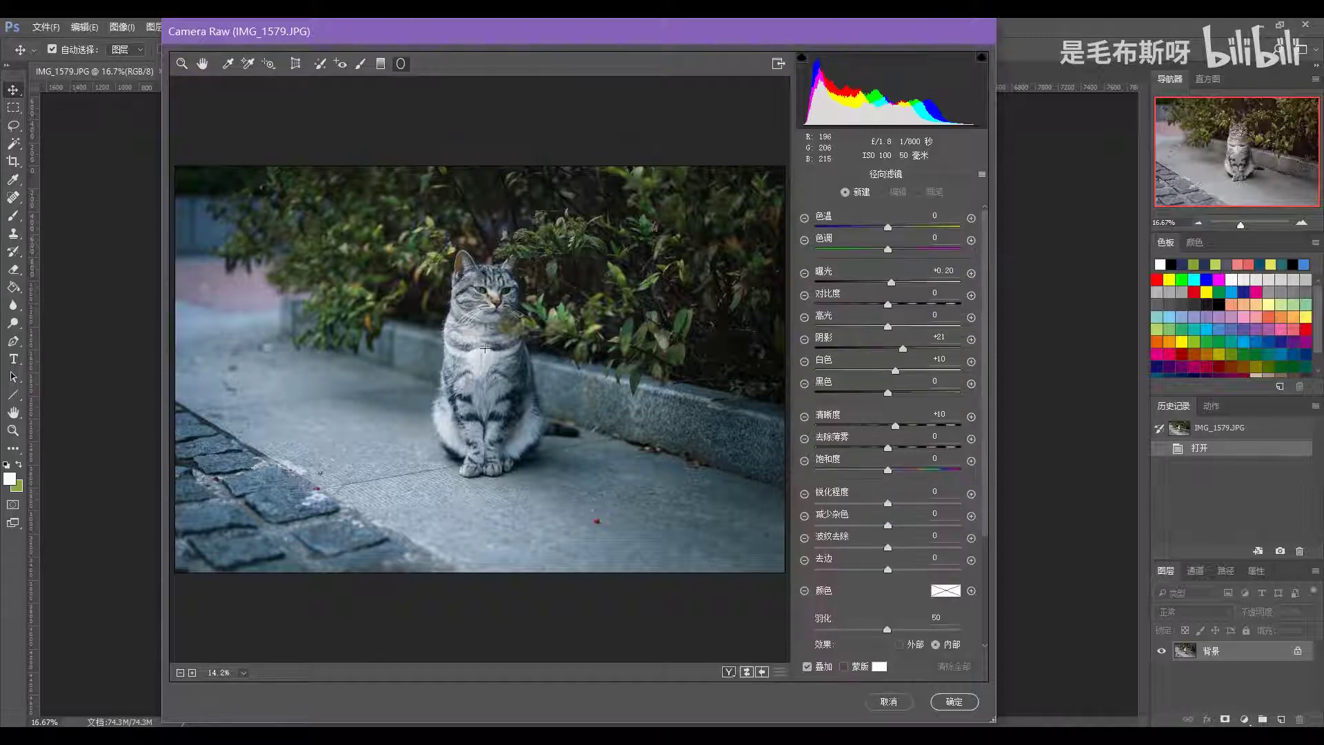
pyautogui.moveTo(485, 348); pyautogui.dragTo(573, 461)
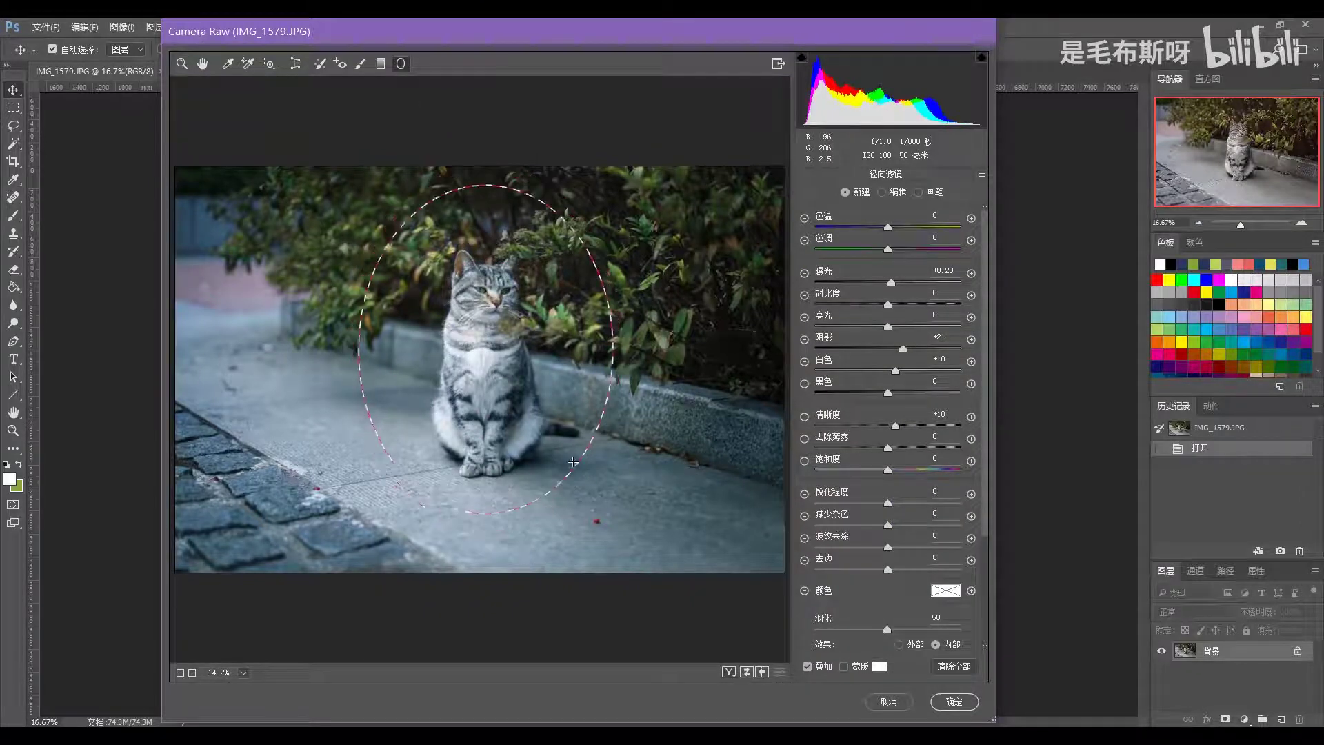
pyautogui.moveTo(486, 349); pyautogui.dragTo(493, 363)
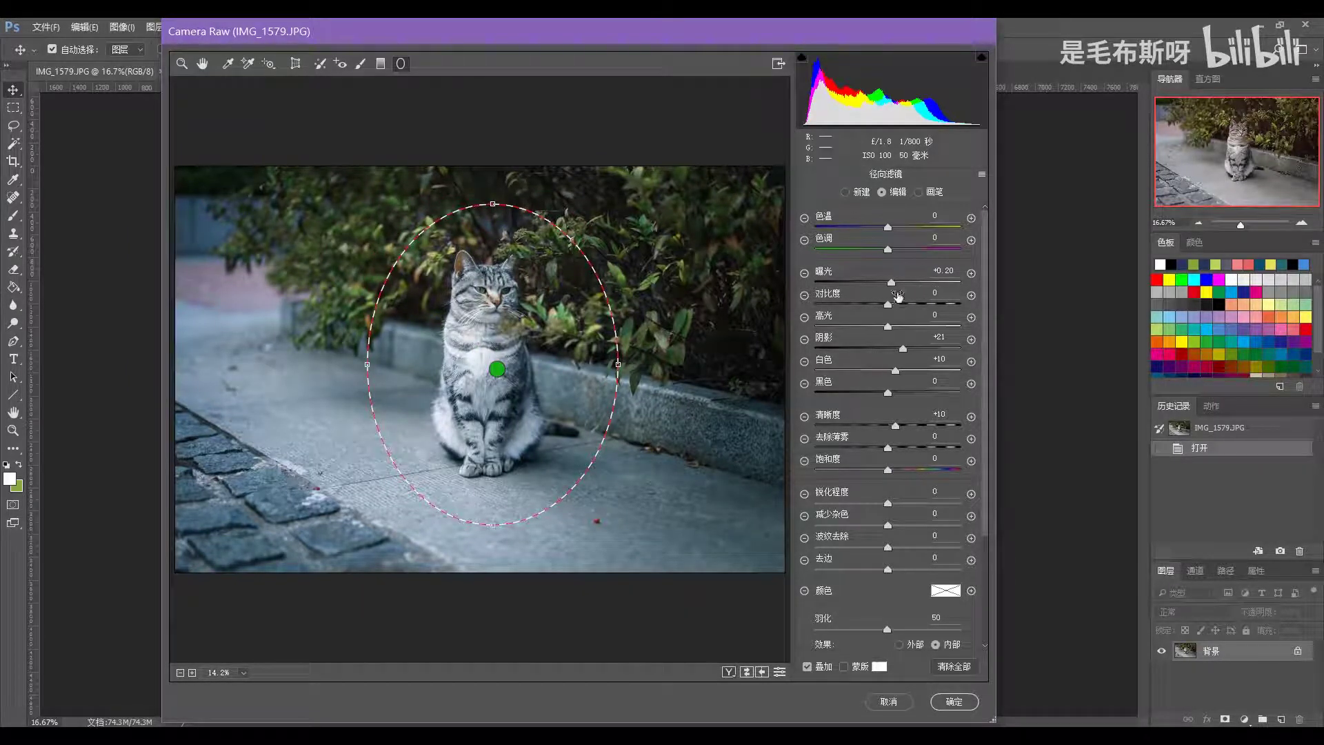
pyautogui.moveTo(946, 270); pyautogui.dragTo(956, 271)
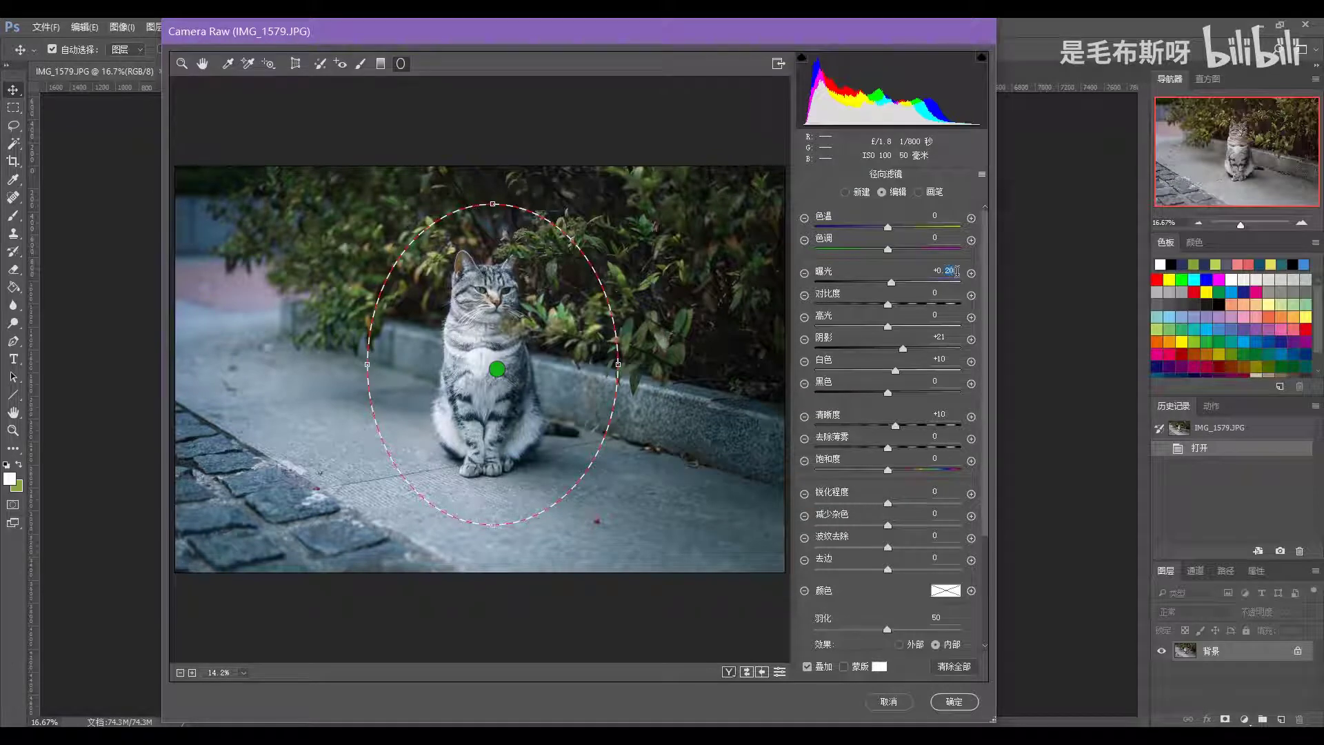
pyautogui.click(924, 337)
pyautogui.click(923, 338)
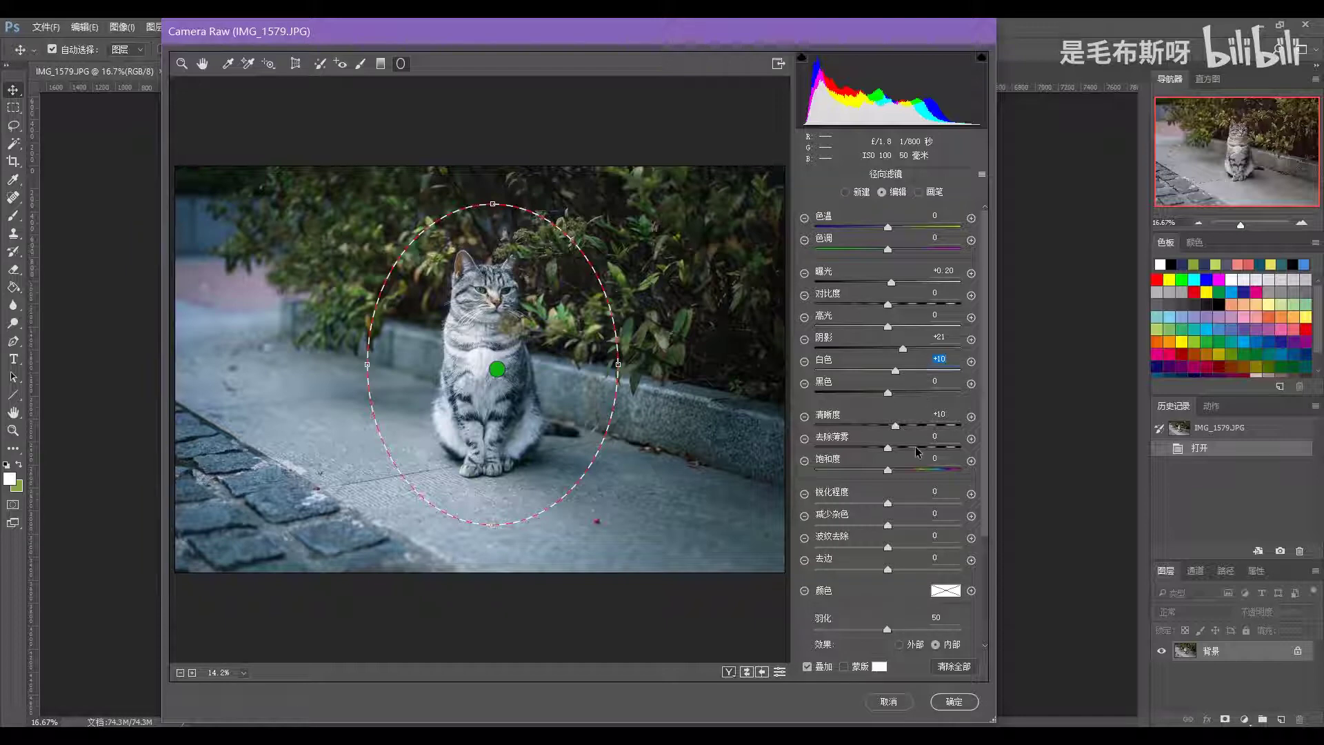
pyautogui.click(950, 413)
pyautogui.click(963, 703)
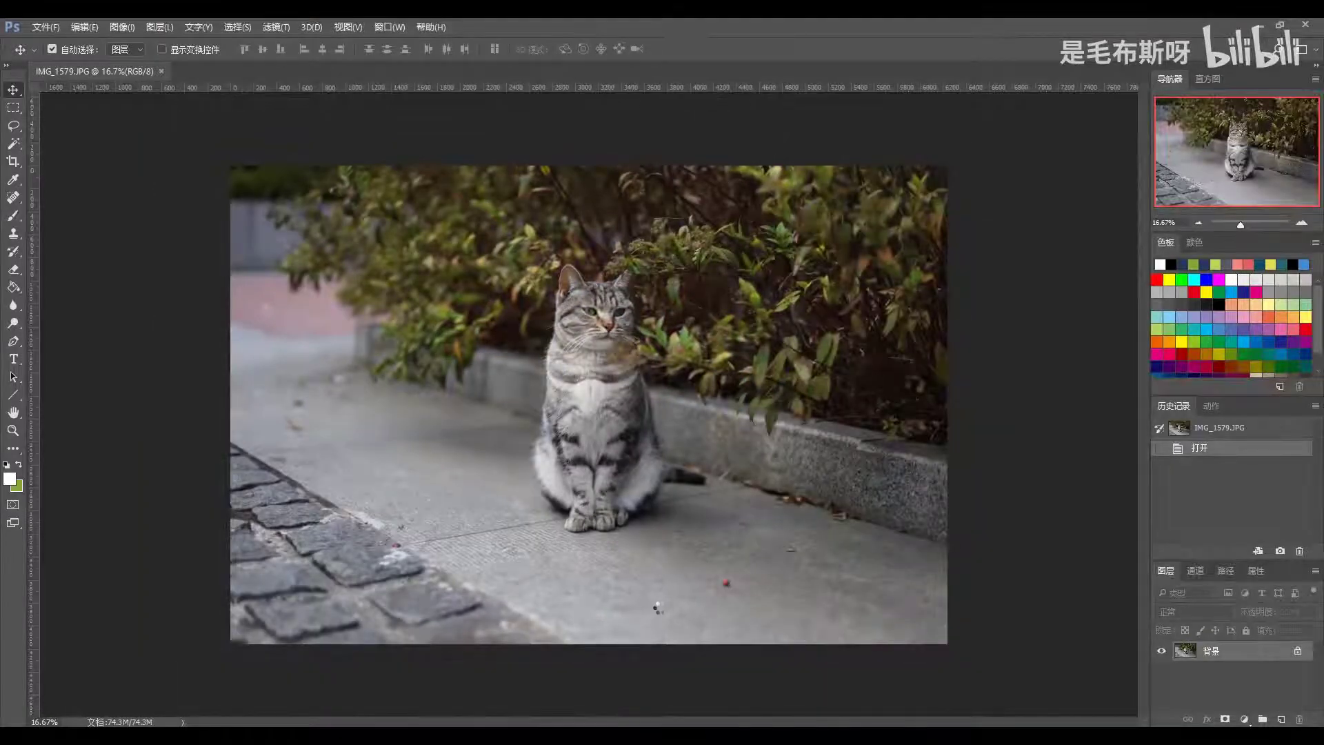
# Remove the leaves and specks on the blurred pavement behind the cat with the Spot Healing Brush
pyautogui.click(13, 198)
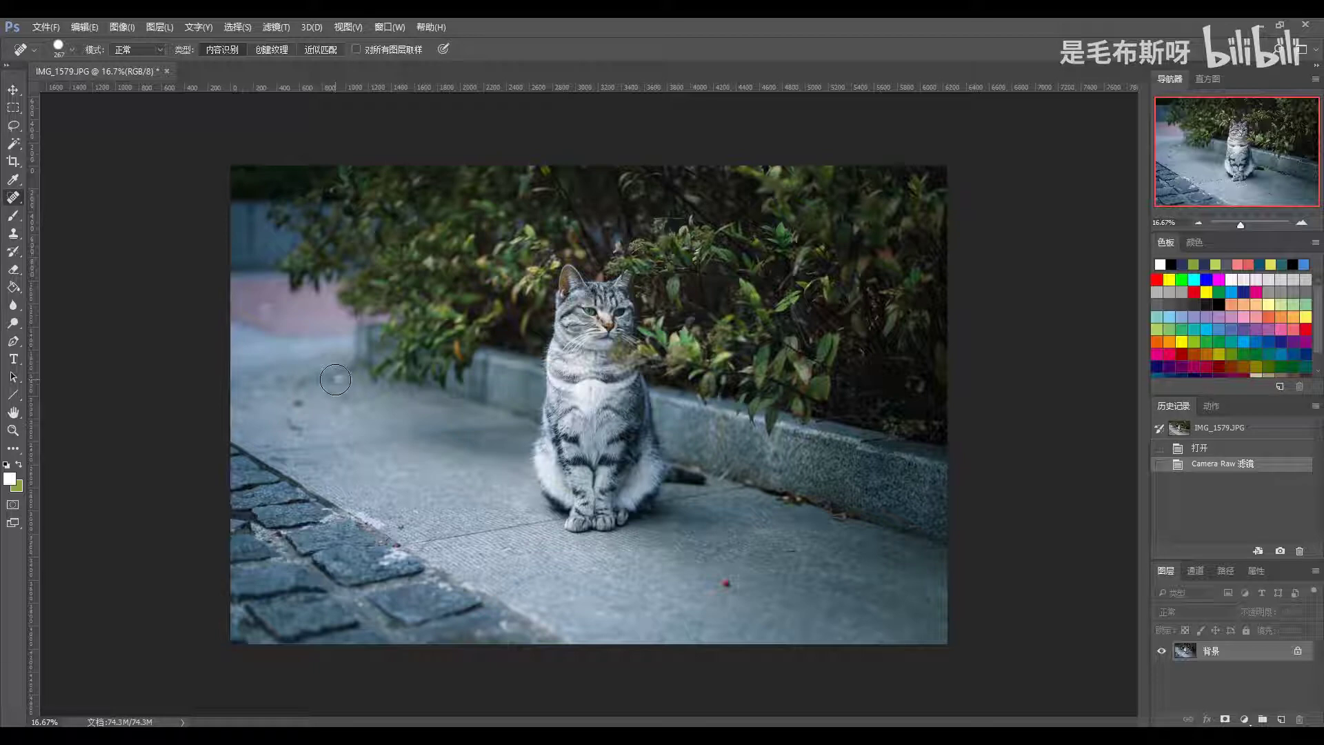
pyautogui.click(335, 382)
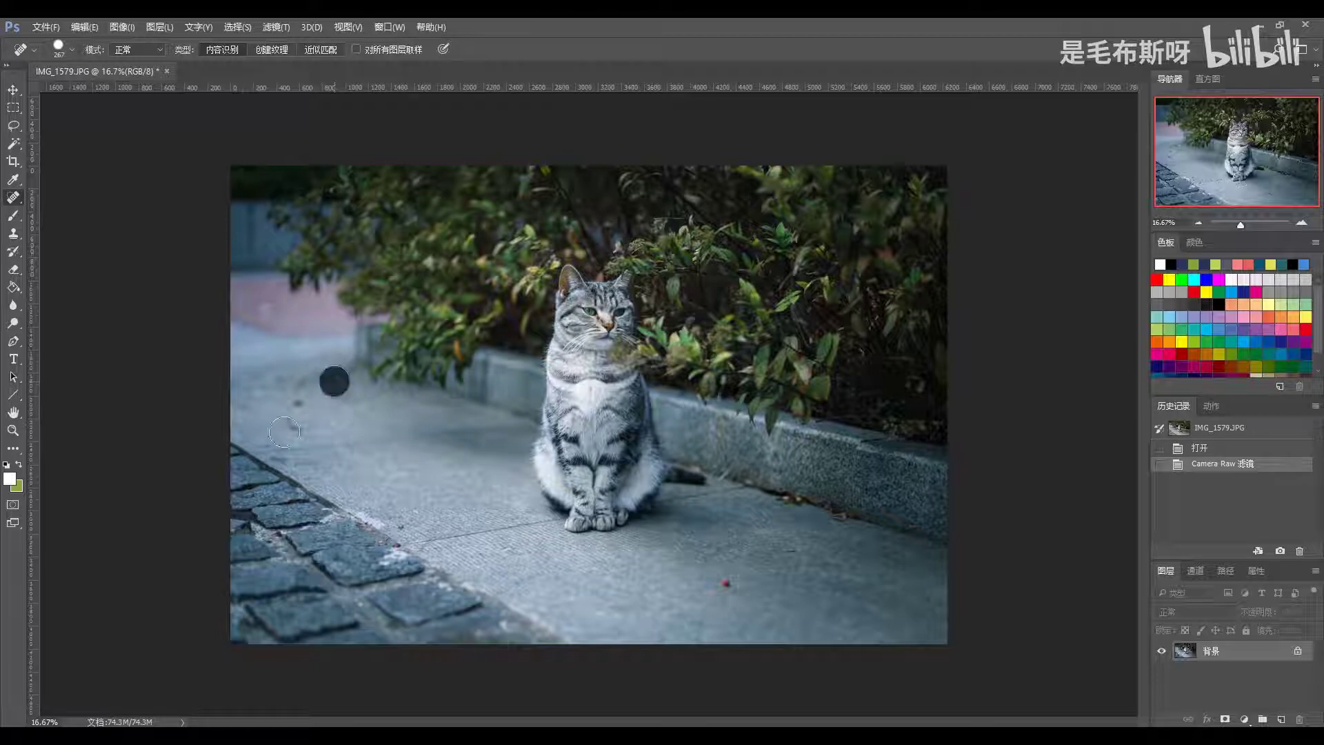
pyautogui.moveTo(304, 377)
pyautogui.mouseDown()
pyautogui.moveTo(303, 400)
pyautogui.moveTo(275, 386)
pyautogui.mouseUp()
pyautogui.click(303, 401)
pyautogui.click(344, 400)
pyautogui.click(320, 375)
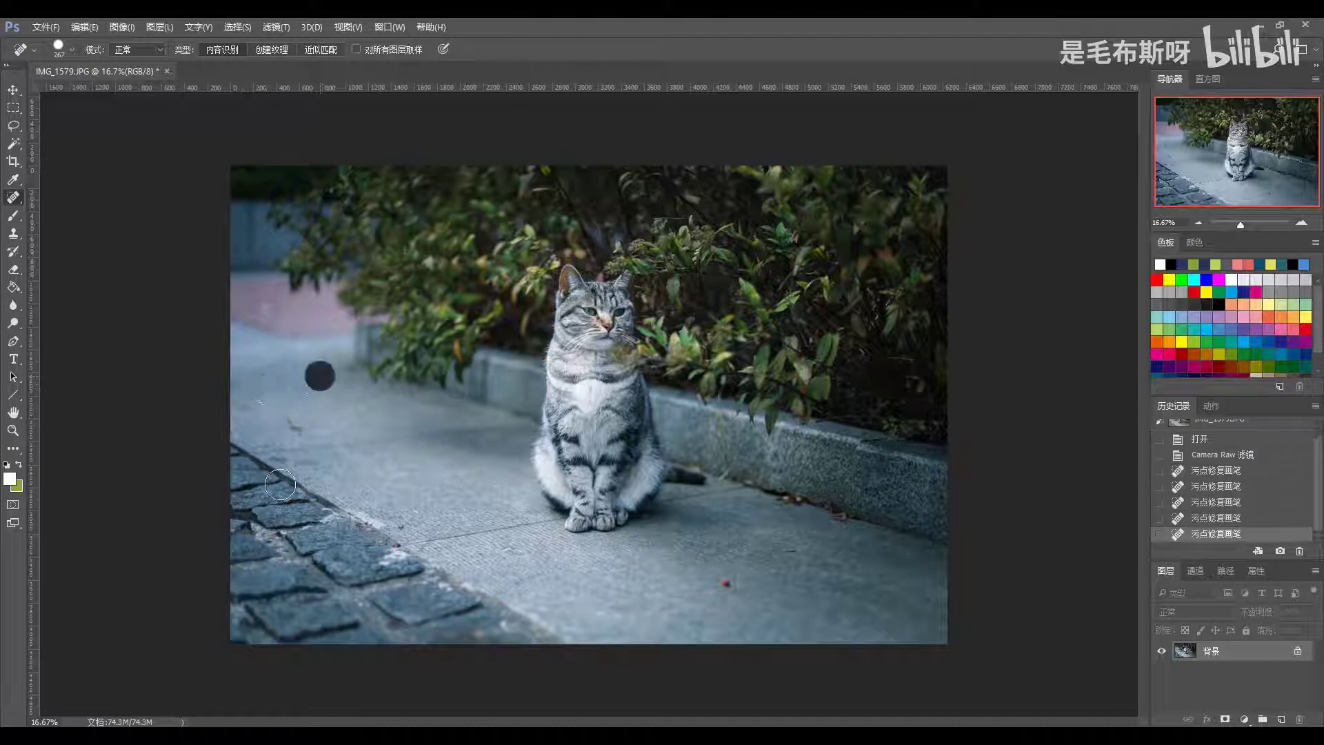
pyautogui.moveTo(261, 306); pyautogui.dragTo(262, 306)
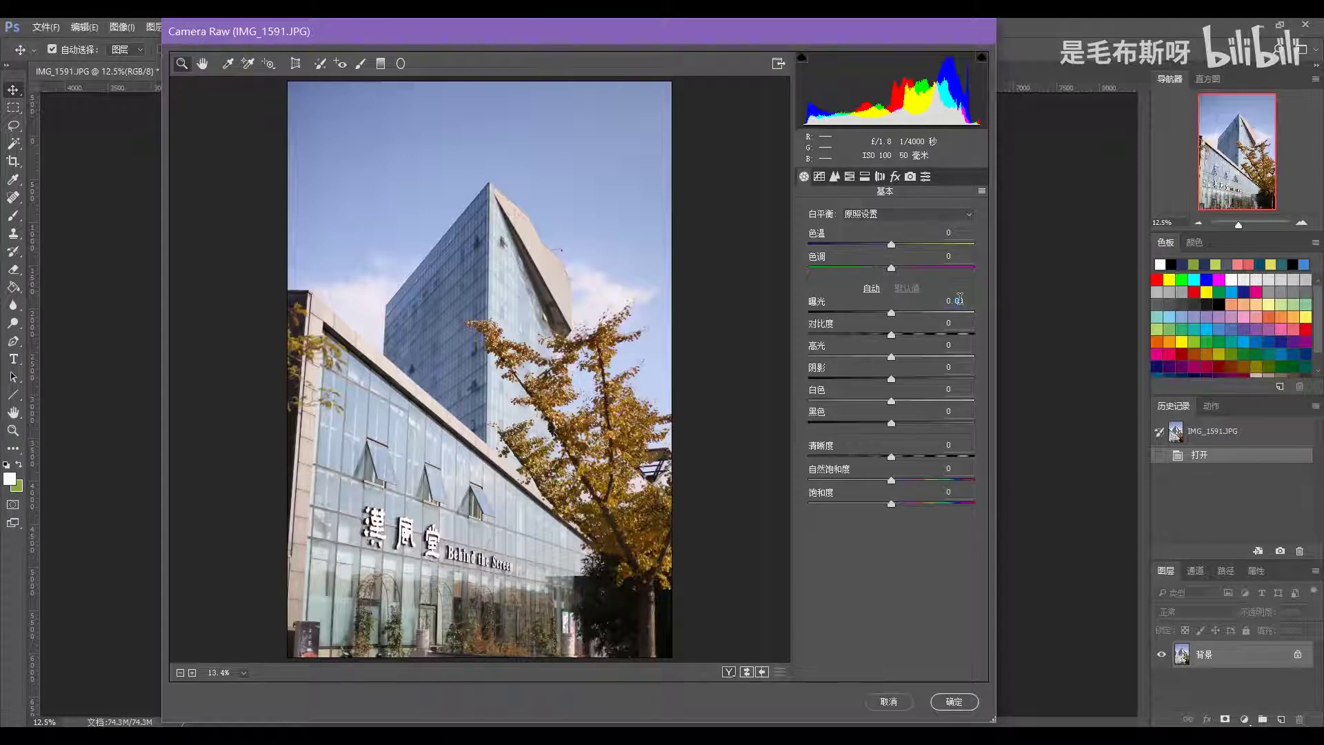
# Set the exposure of the building photo to +0.10 in the Camera Raw filter
pyautogui.write('10')
pyautogui.press('Return')
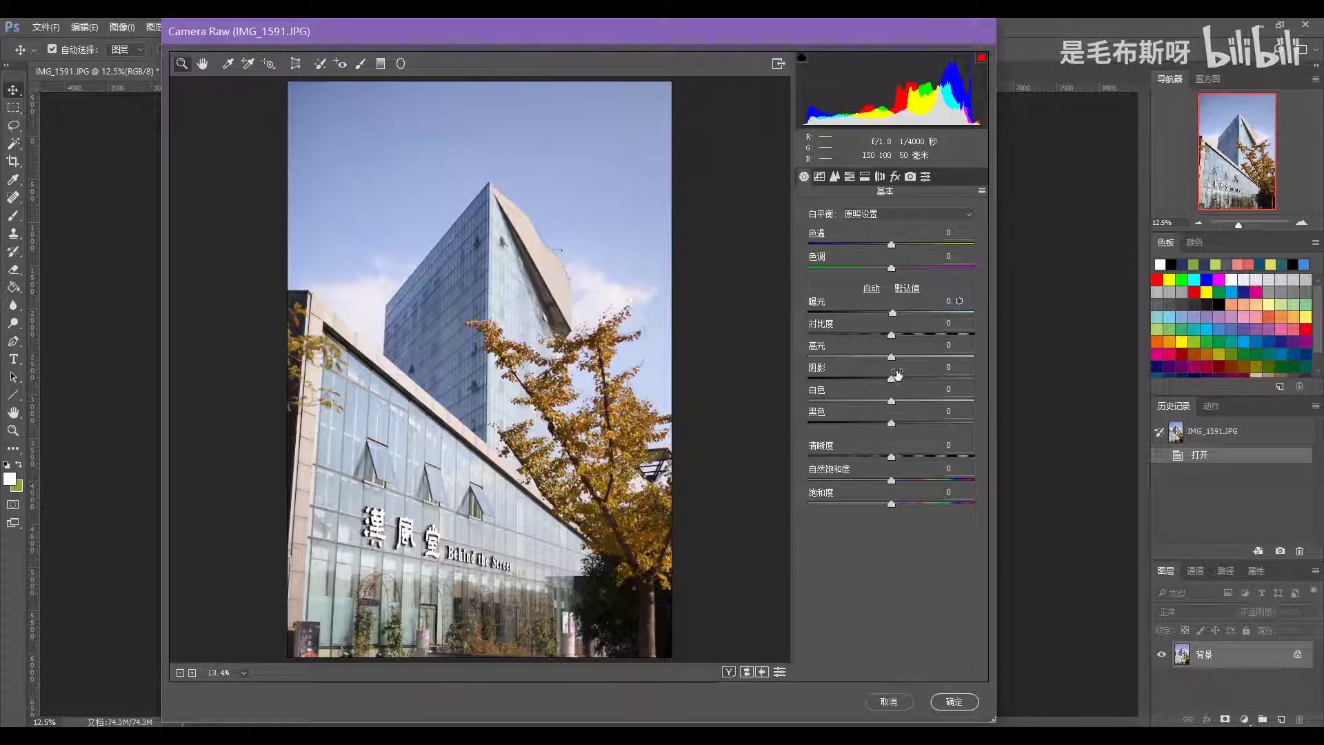
# Try lowering the building photo's highlights to -93 and reset them to 0
pyautogui.moveTo(830, 358); pyautogui.dragTo(937, 423)
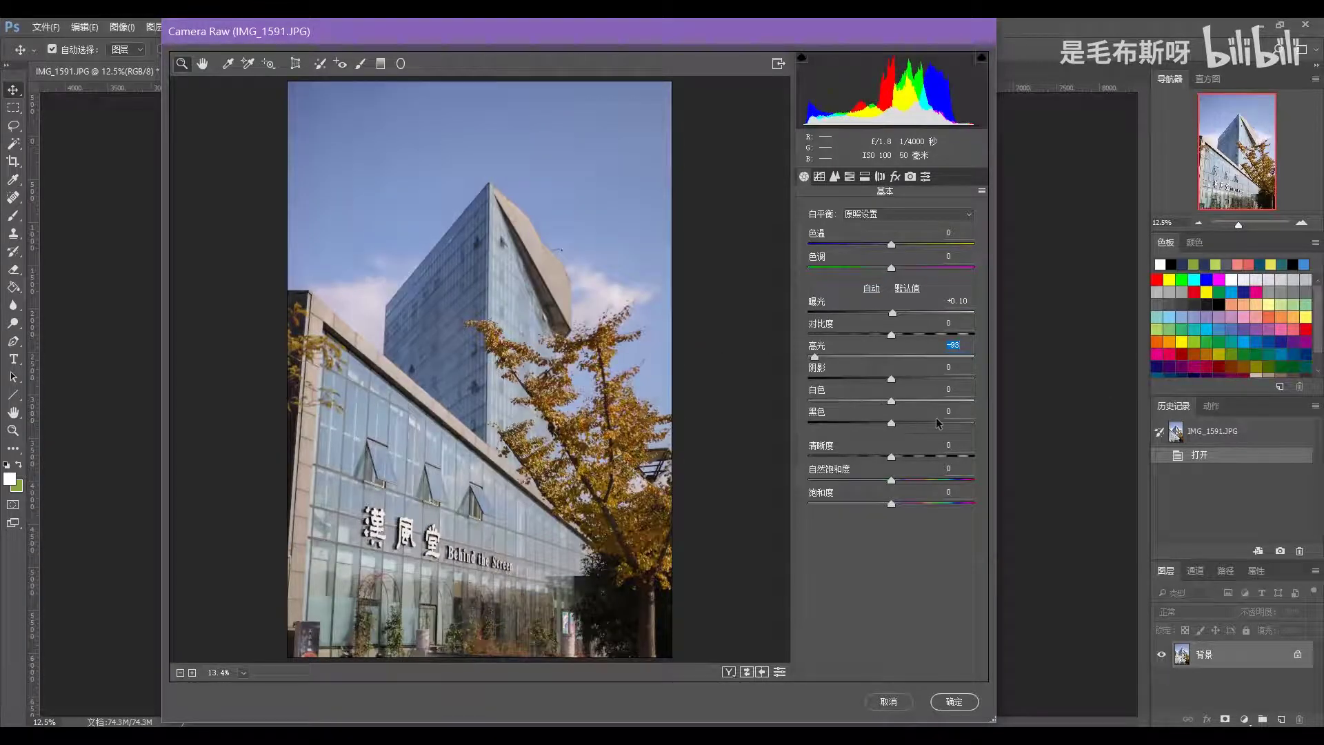
pyautogui.write('0')
pyautogui.press('Return')
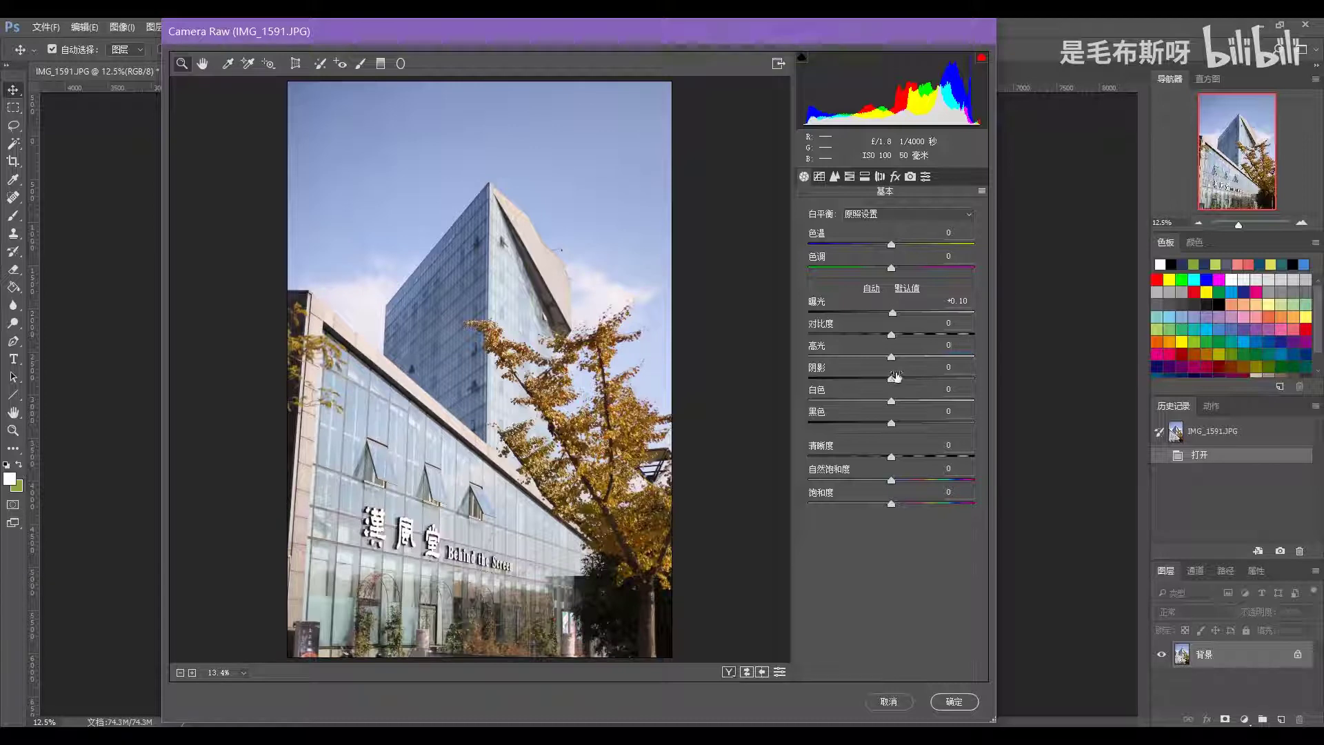
# Raise the building photo's shadows to +100 and compare before and after
pyautogui.moveTo(895, 376); pyautogui.dragTo(986, 381)
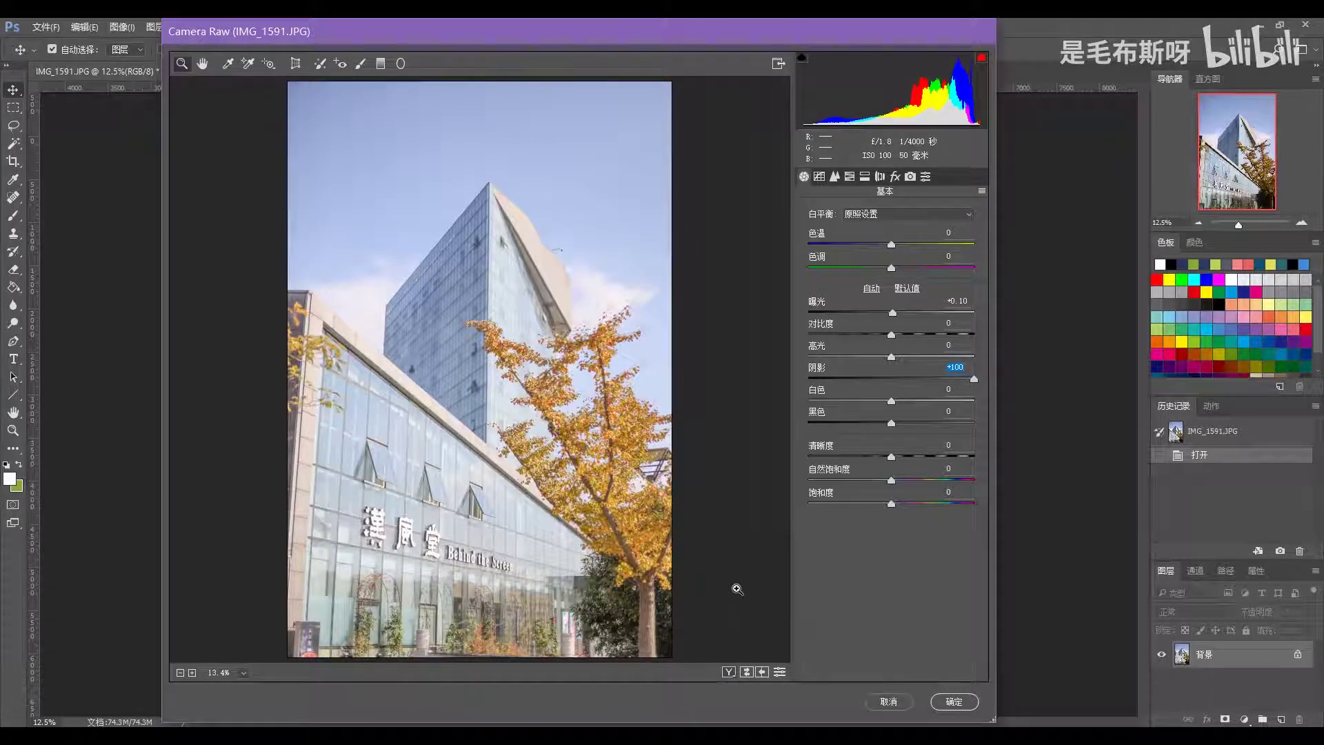
pyautogui.click(748, 674)
pyautogui.click(747, 675)
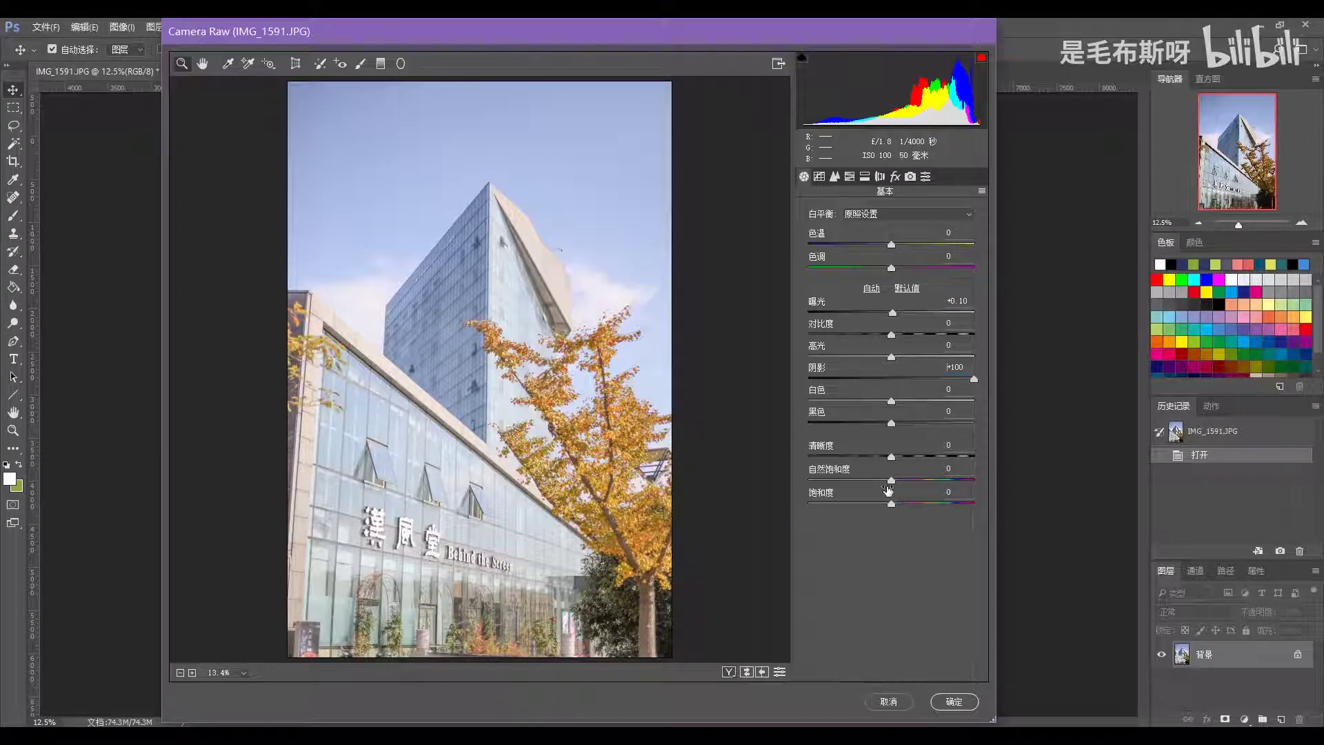
# Set the building photo's vibrance to +20 and saturation to +3
pyautogui.moveTo(889, 482); pyautogui.dragTo(908, 486)
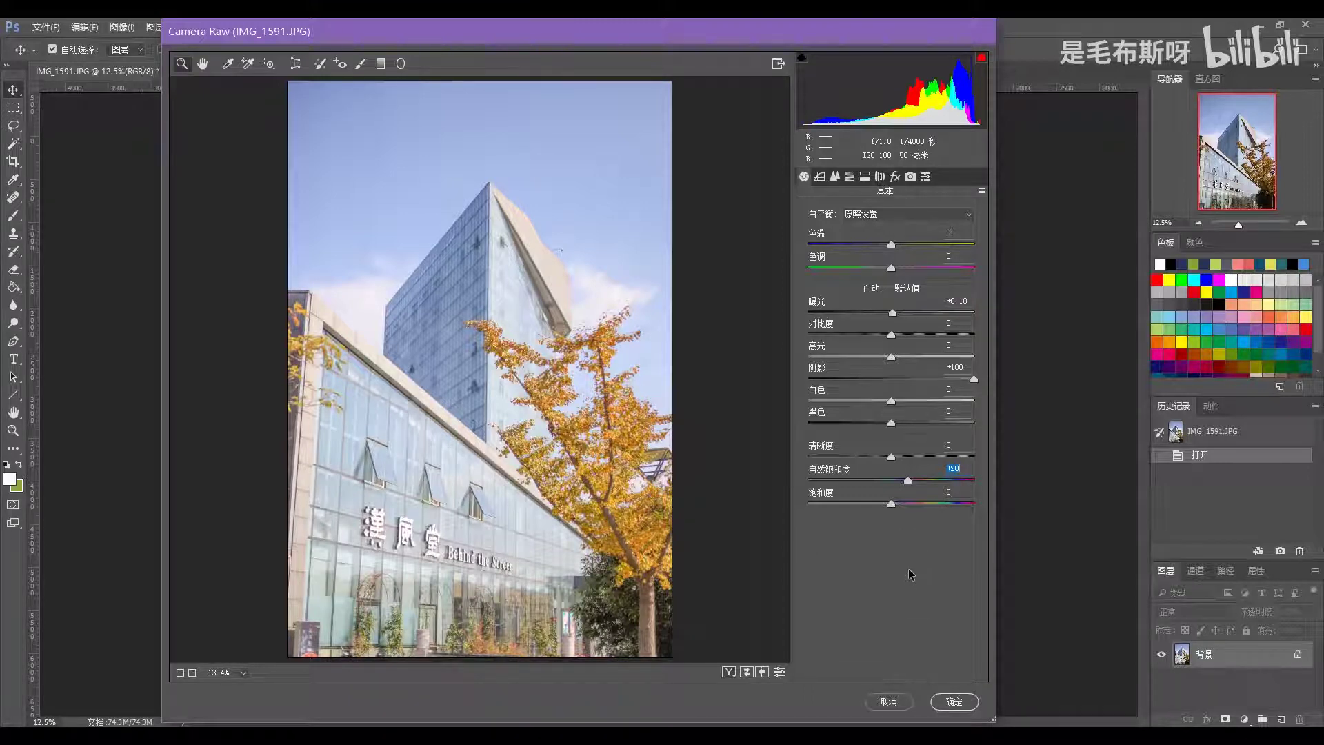
pyautogui.moveTo(892, 503); pyautogui.dragTo(893, 503)
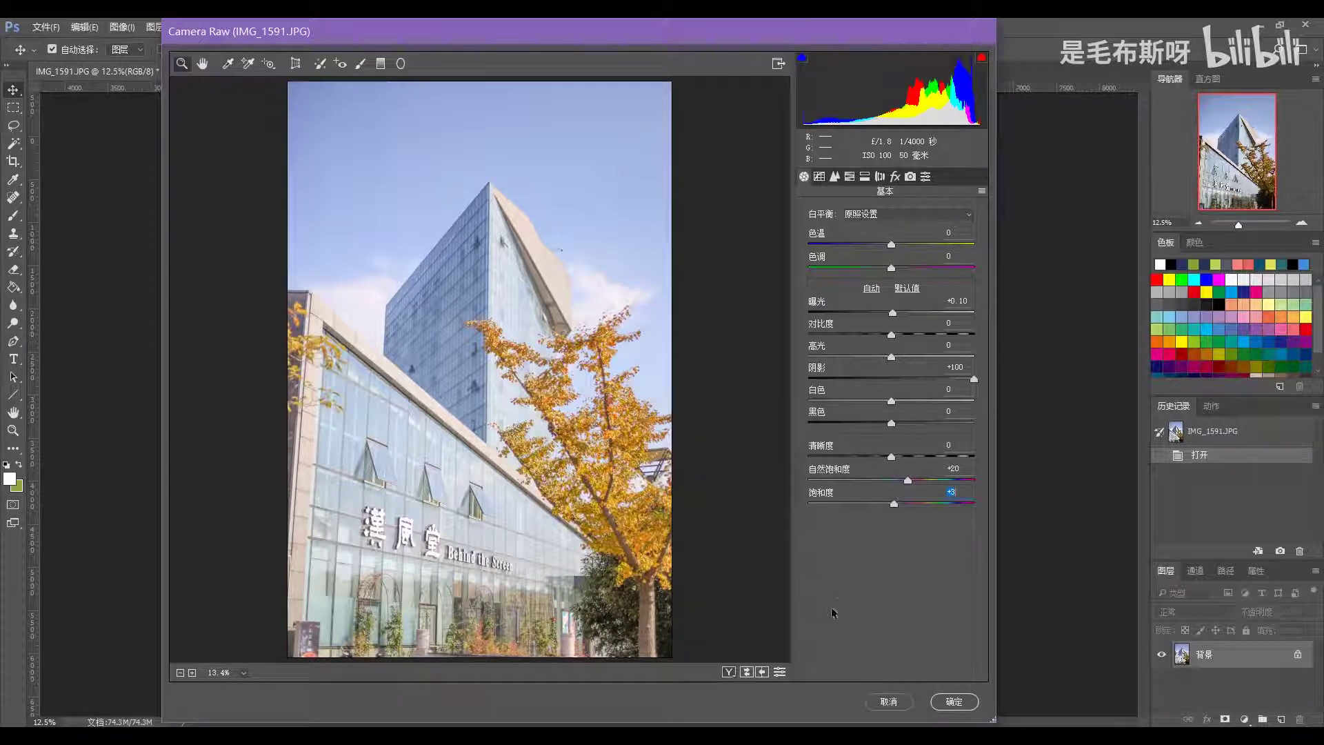
# Compare the building photo before and after, and shape its RGB tone curve with a highlight anchor and a shadow point at input 70, output 63
pyautogui.click(746, 671)
pyautogui.click(746, 671)
pyautogui.click(833, 177)
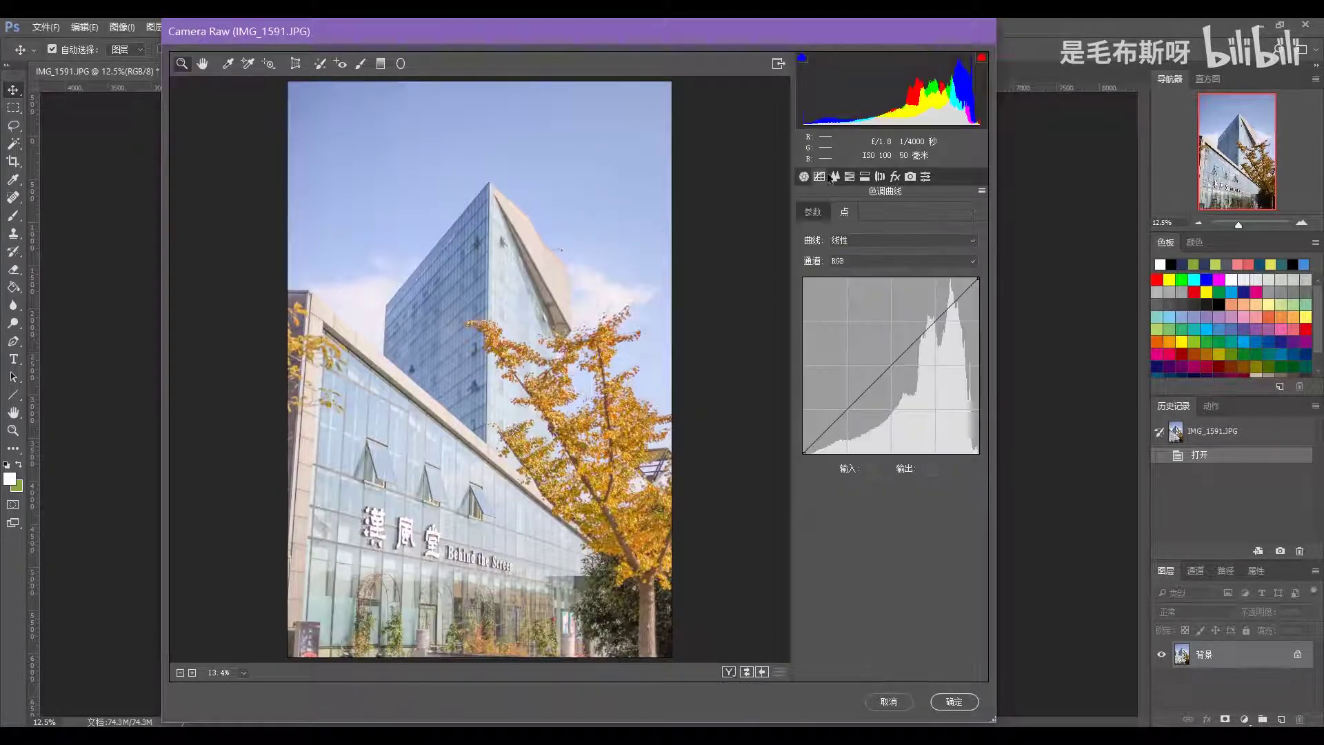
pyautogui.click(936, 318)
pyautogui.moveTo(851, 405); pyautogui.dragTo(851, 409)
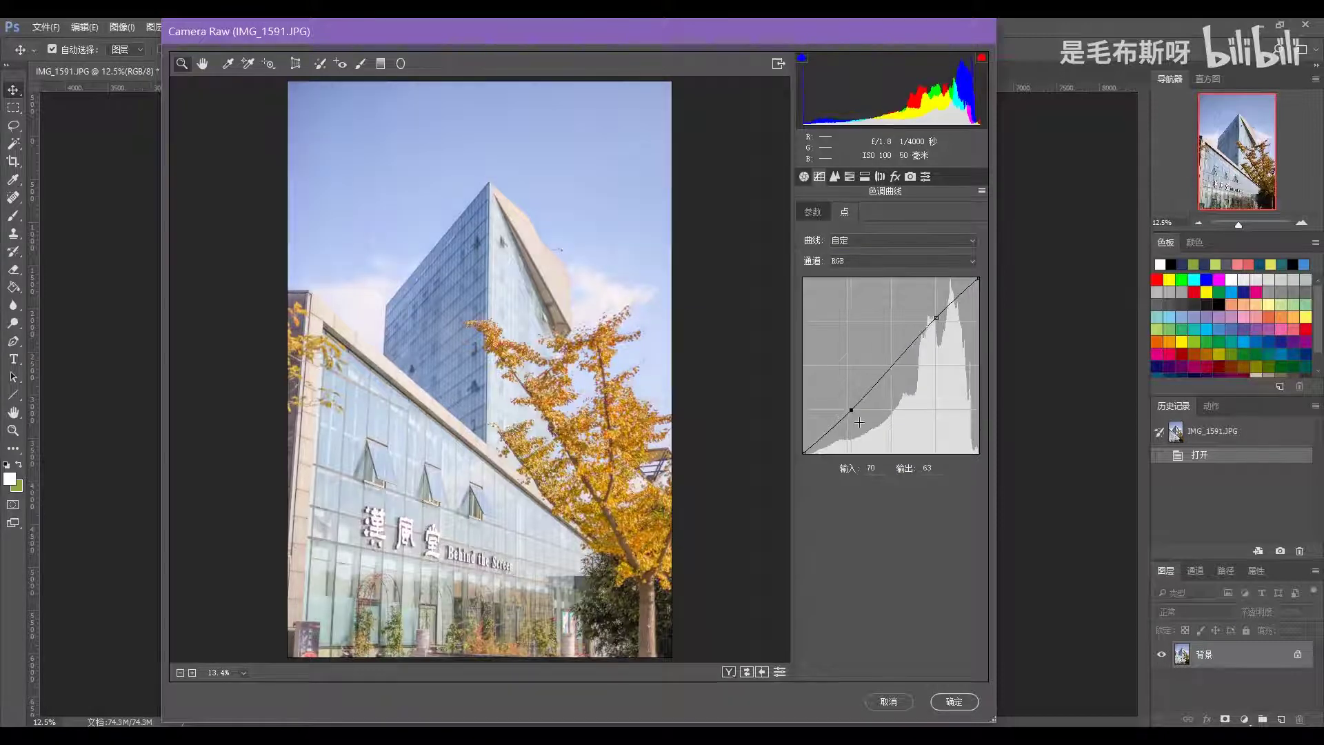
# Set the building photo's yellow saturation to +21 and yellow luminance to +15 in the HSL adjustments
pyautogui.click(850, 177)
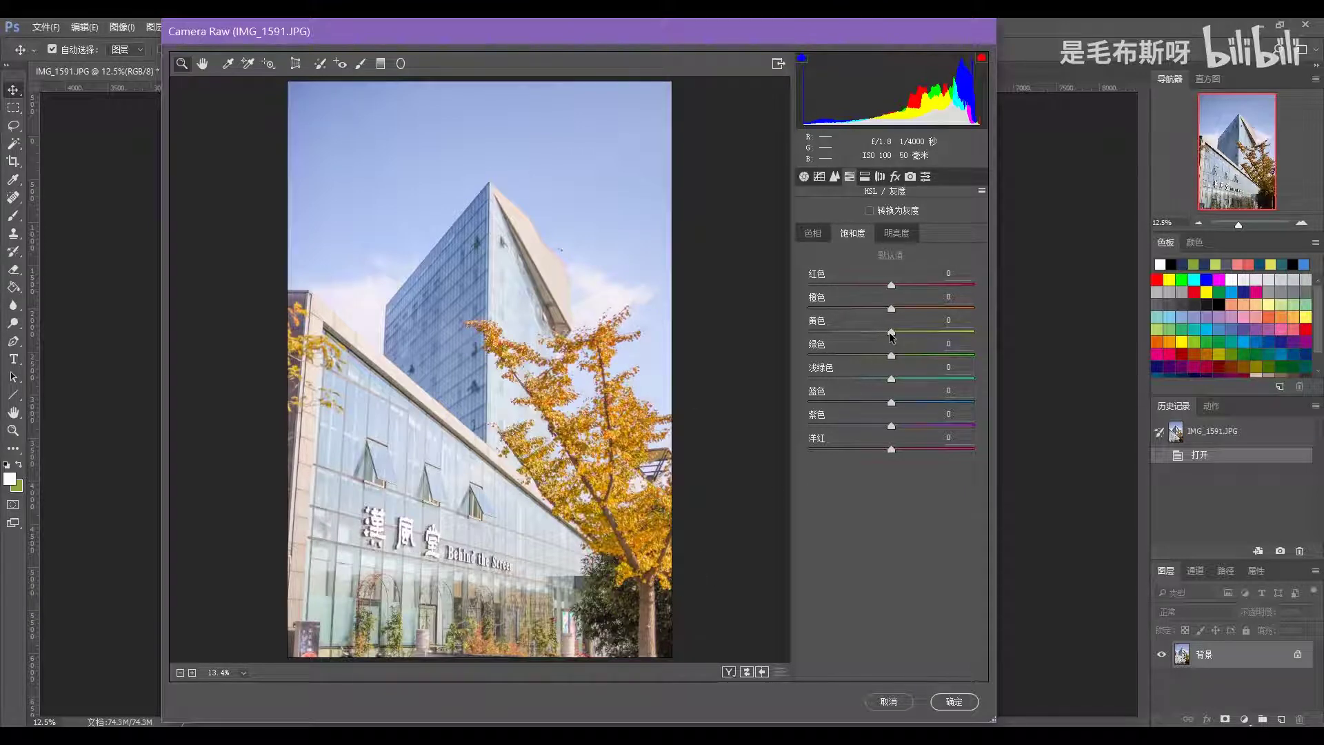
pyautogui.moveTo(891, 333); pyautogui.dragTo(908, 333)
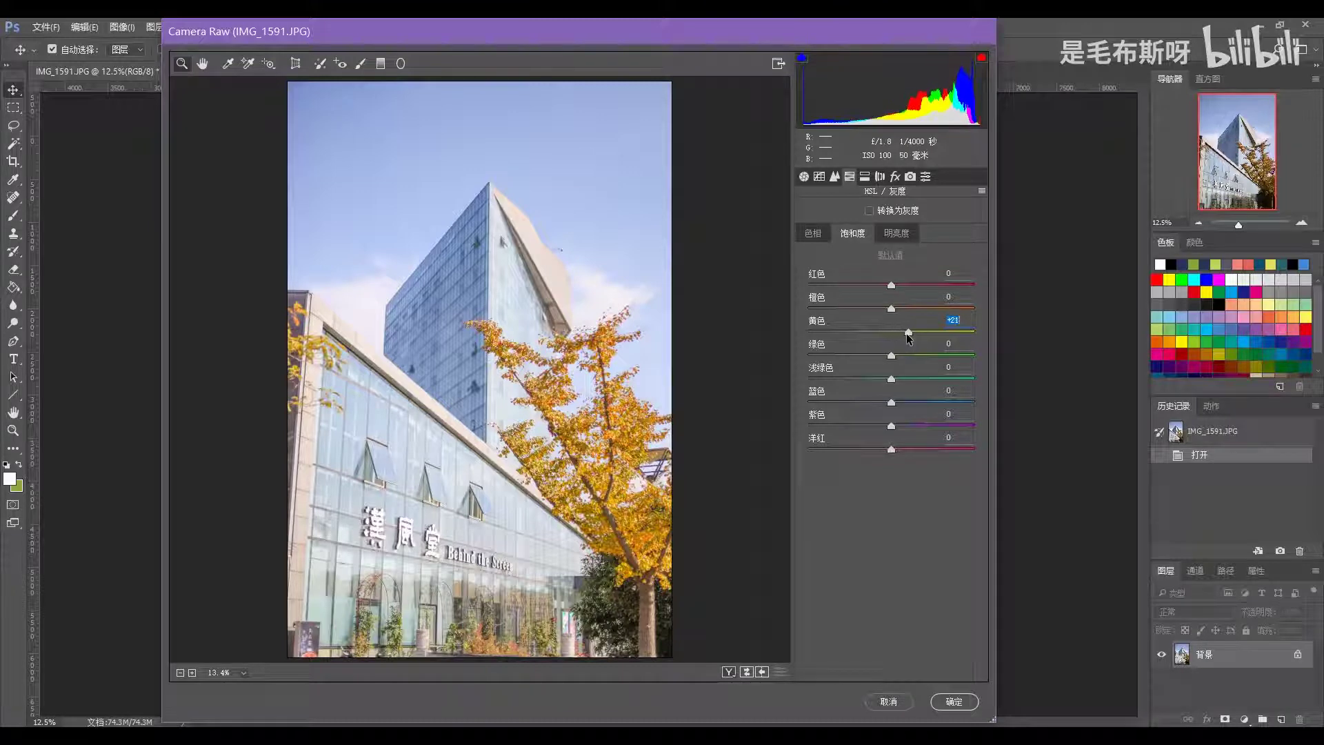
pyautogui.click(895, 234)
pyautogui.moveTo(899, 335); pyautogui.dragTo(905, 335)
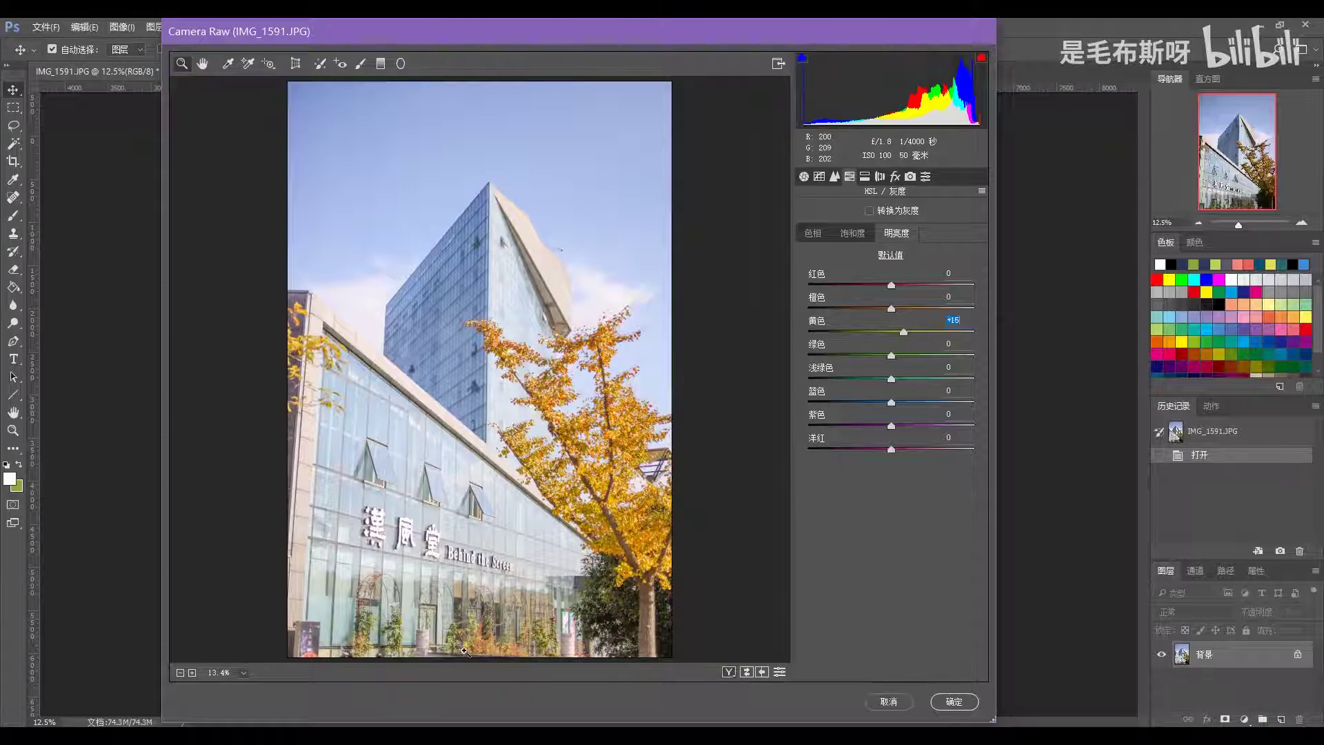
# Set the building photo's aqua hue to +100 and lower its aqua saturation slightly in the HSL adjustments
pyautogui.click(813, 236)
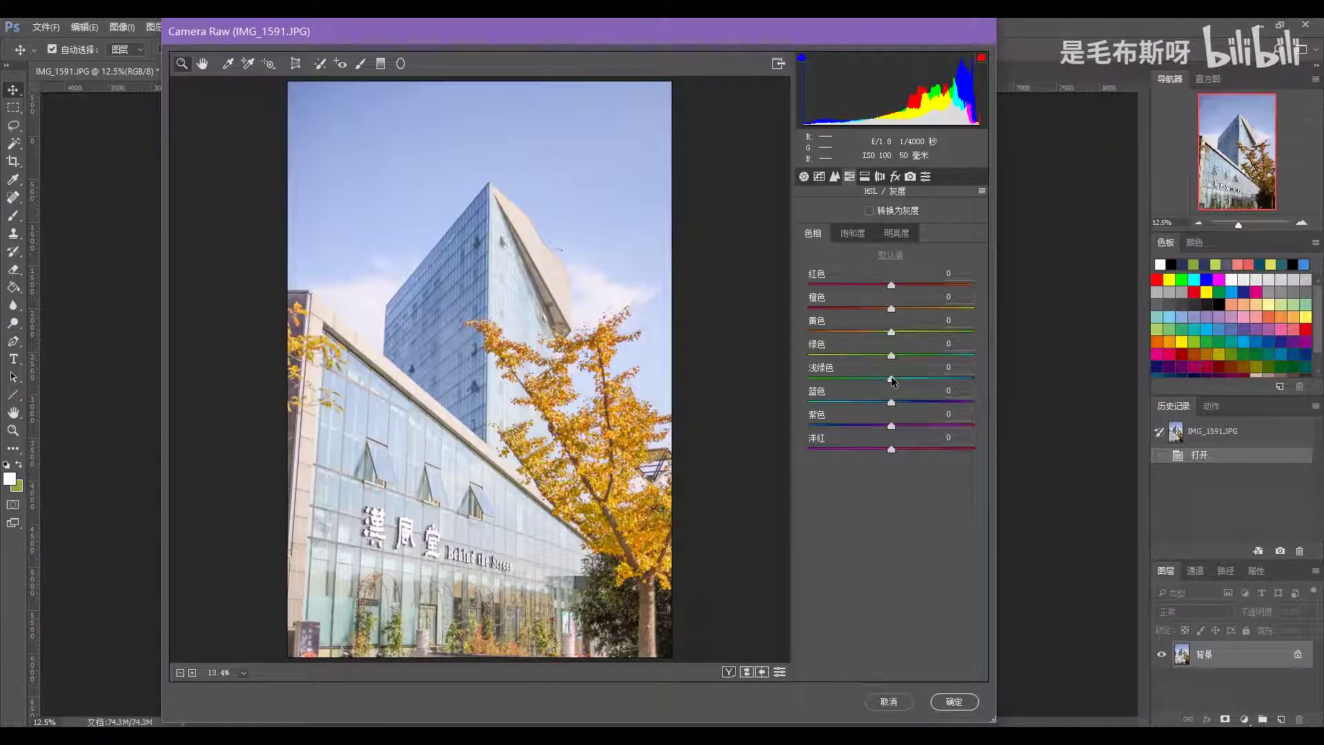
pyautogui.moveTo(892, 380); pyautogui.dragTo(1010, 388)
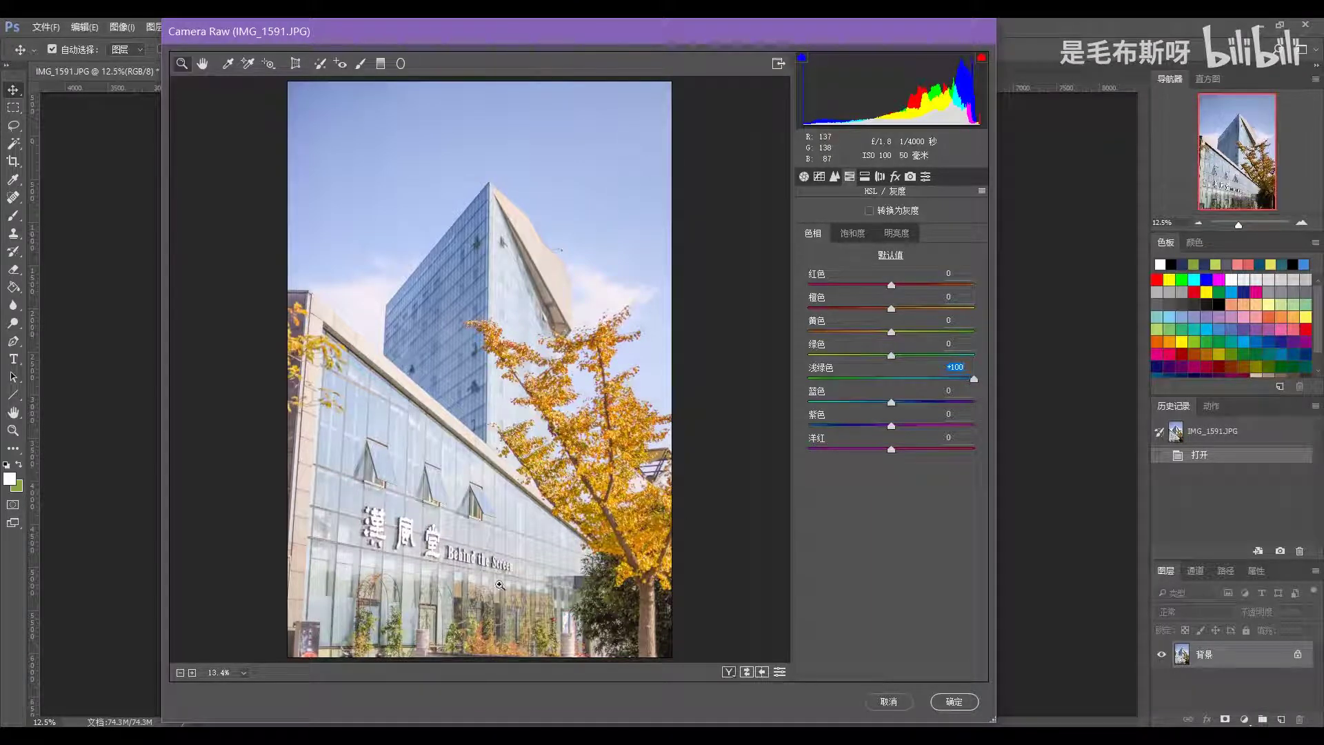
pyautogui.click(852, 233)
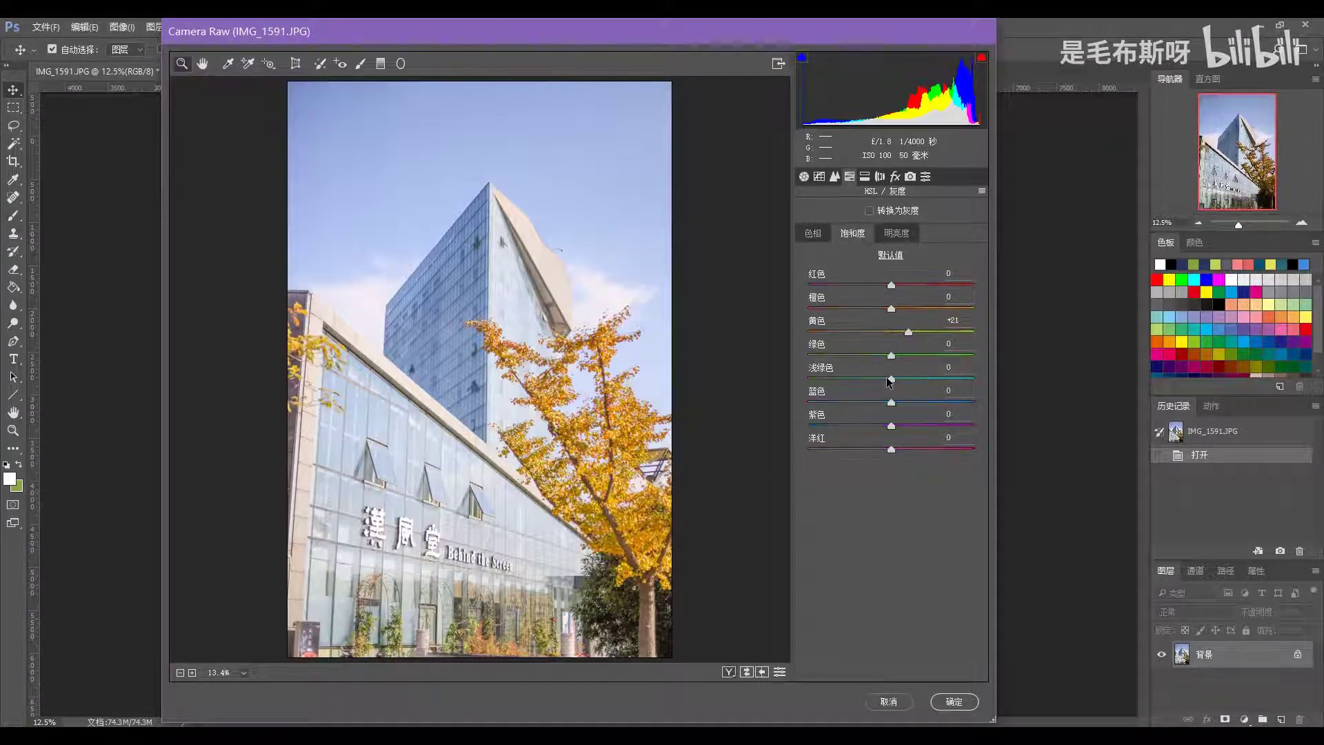
pyautogui.moveTo(890, 383); pyautogui.dragTo(875, 381)
# Set the split toning shadow hue to 188 for the building photo
pyautogui.hotkey('ctrl', 'alt', '5')
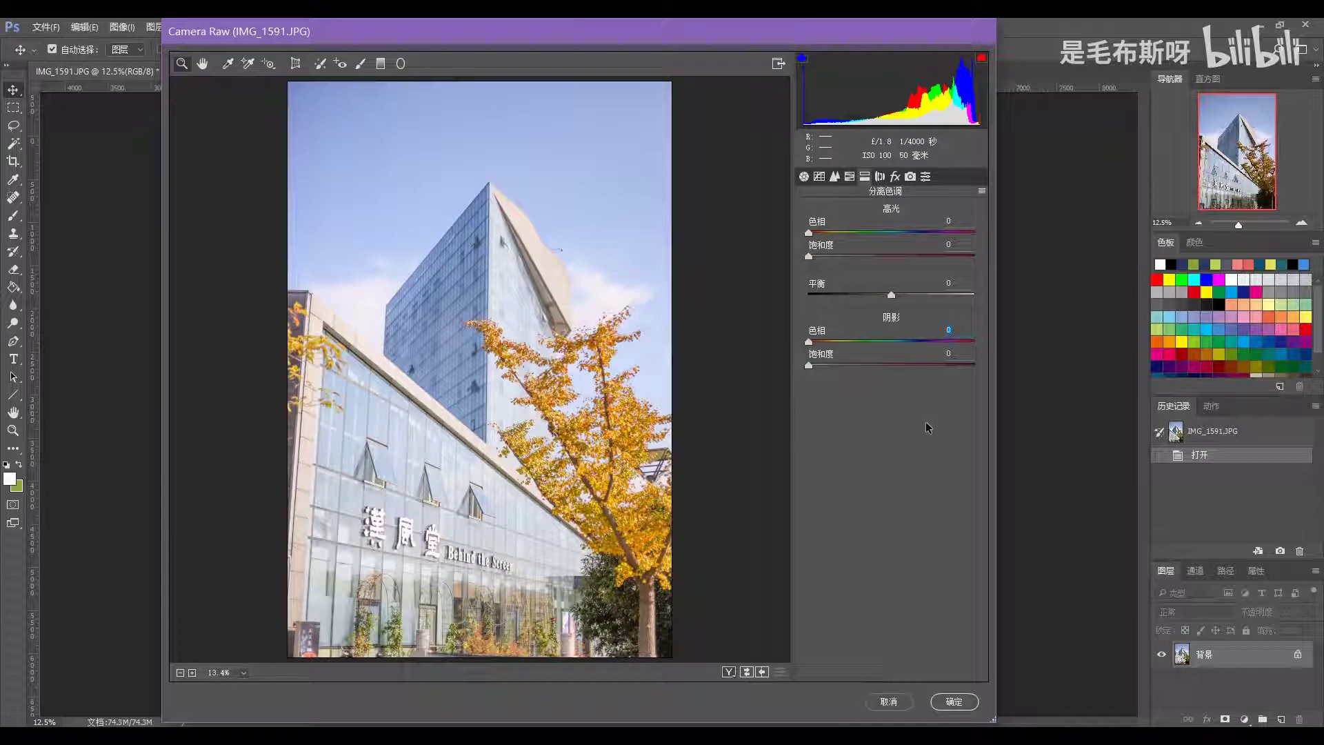
pyautogui.write('188')
# Try a purple defringe amount of 20 on the building photo, check it on the tree's leaves, and reset it to 0
pyautogui.hotkey('ctrl', 'alt', '6')
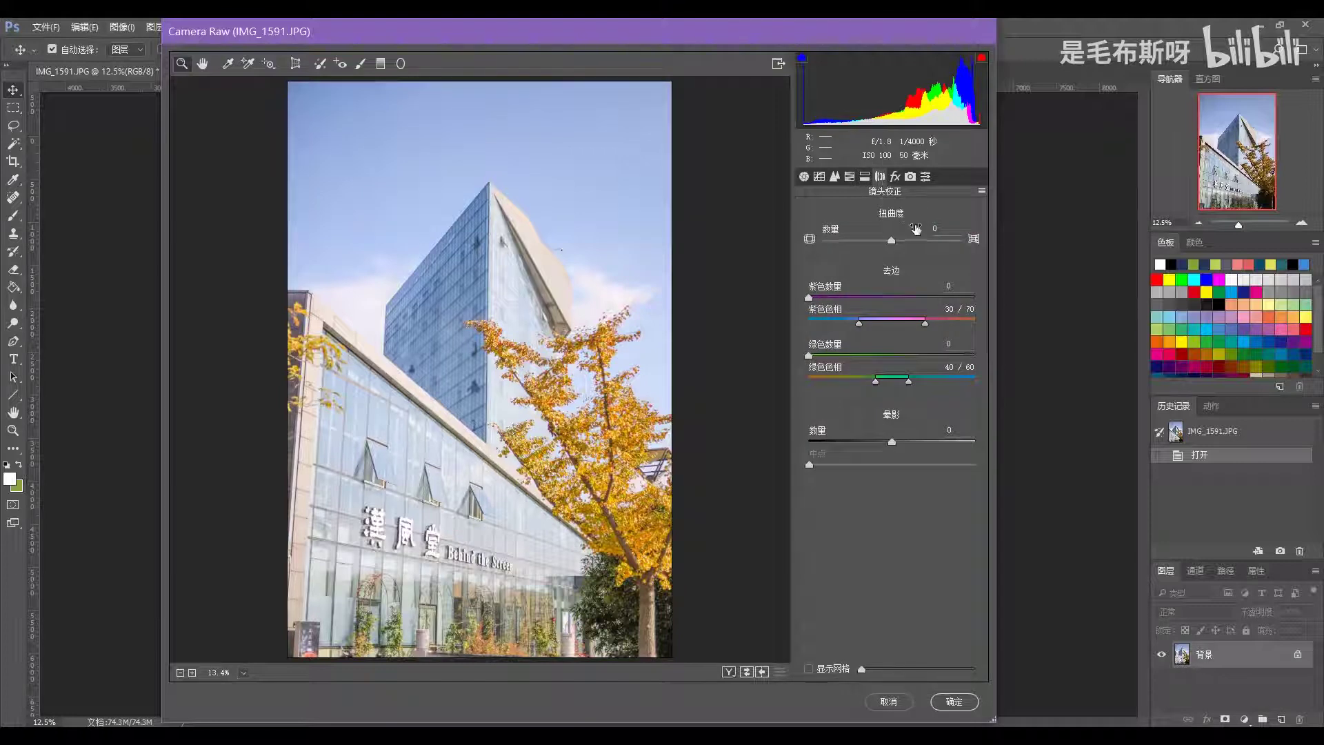
pyautogui.moveTo(812, 300); pyautogui.dragTo(1015, 308)
pyautogui.click(243, 674)
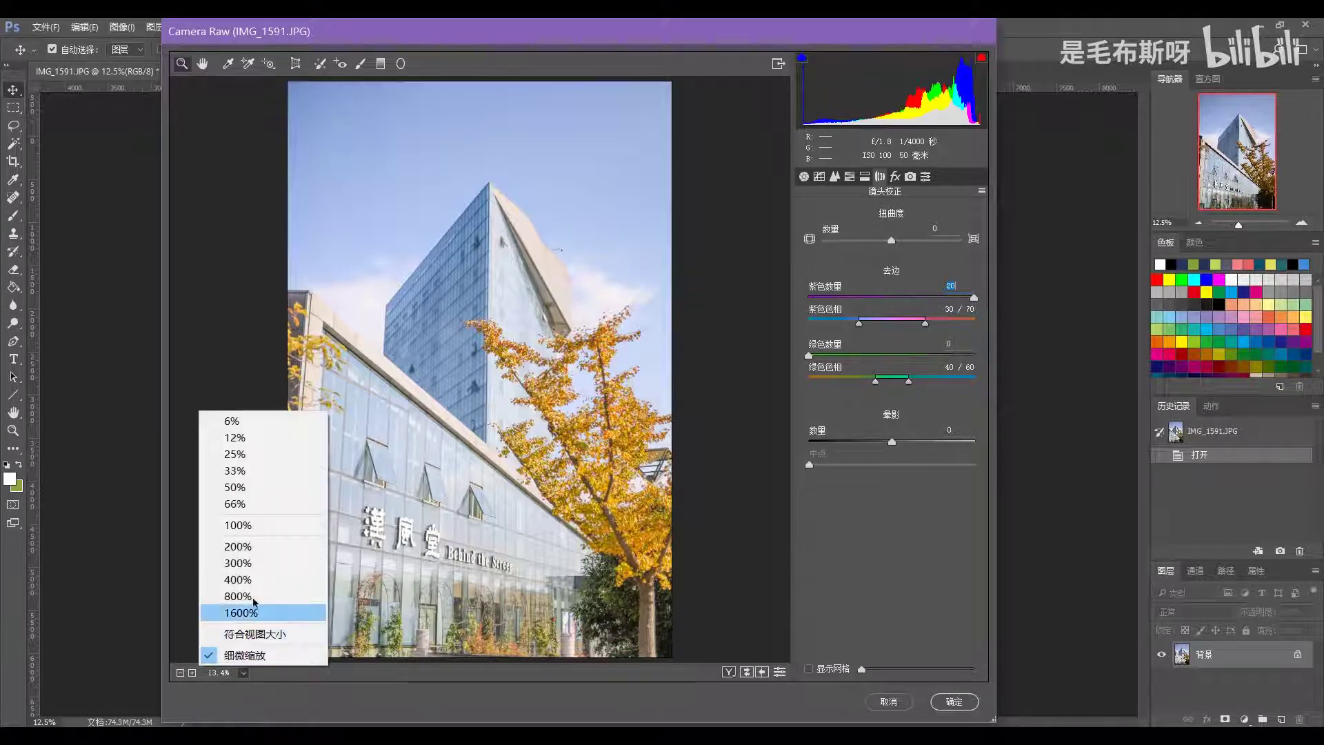
pyautogui.click(275, 546)
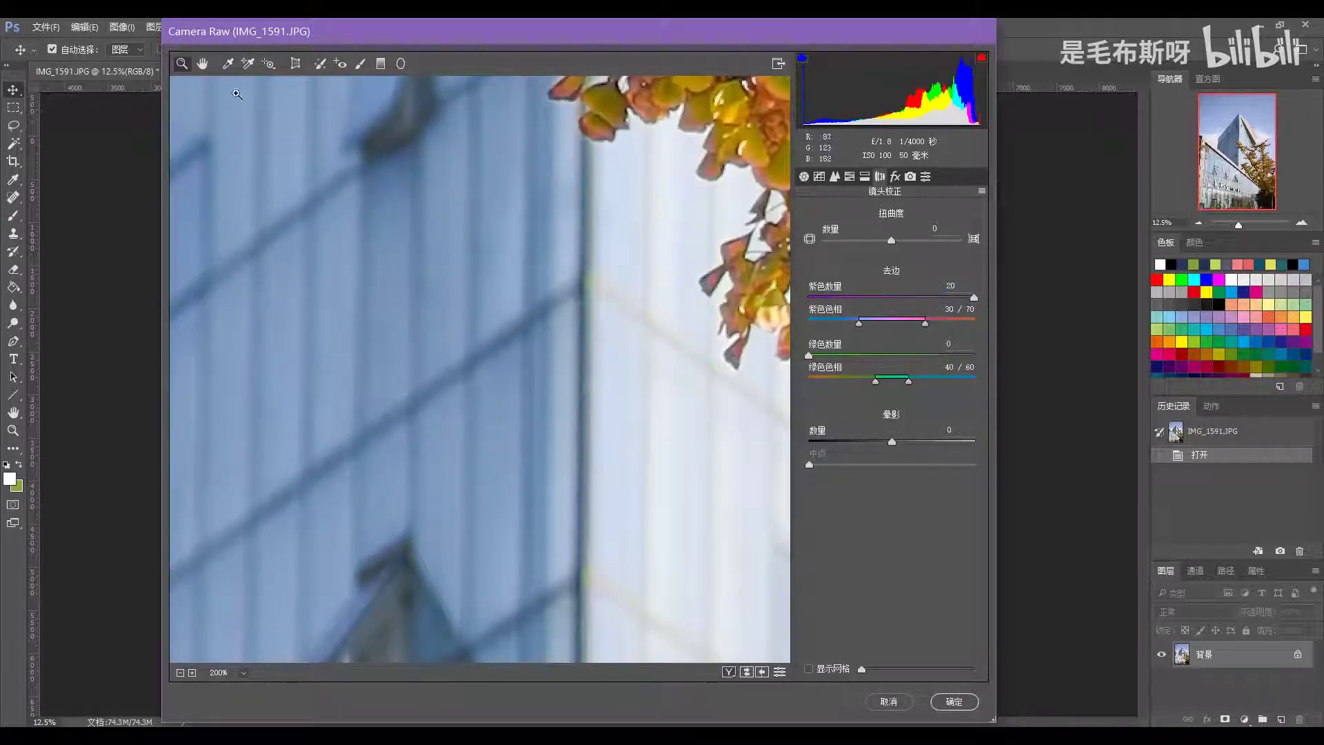
pyautogui.click(201, 63)
pyautogui.moveTo(433, 304); pyautogui.dragTo(207, 523)
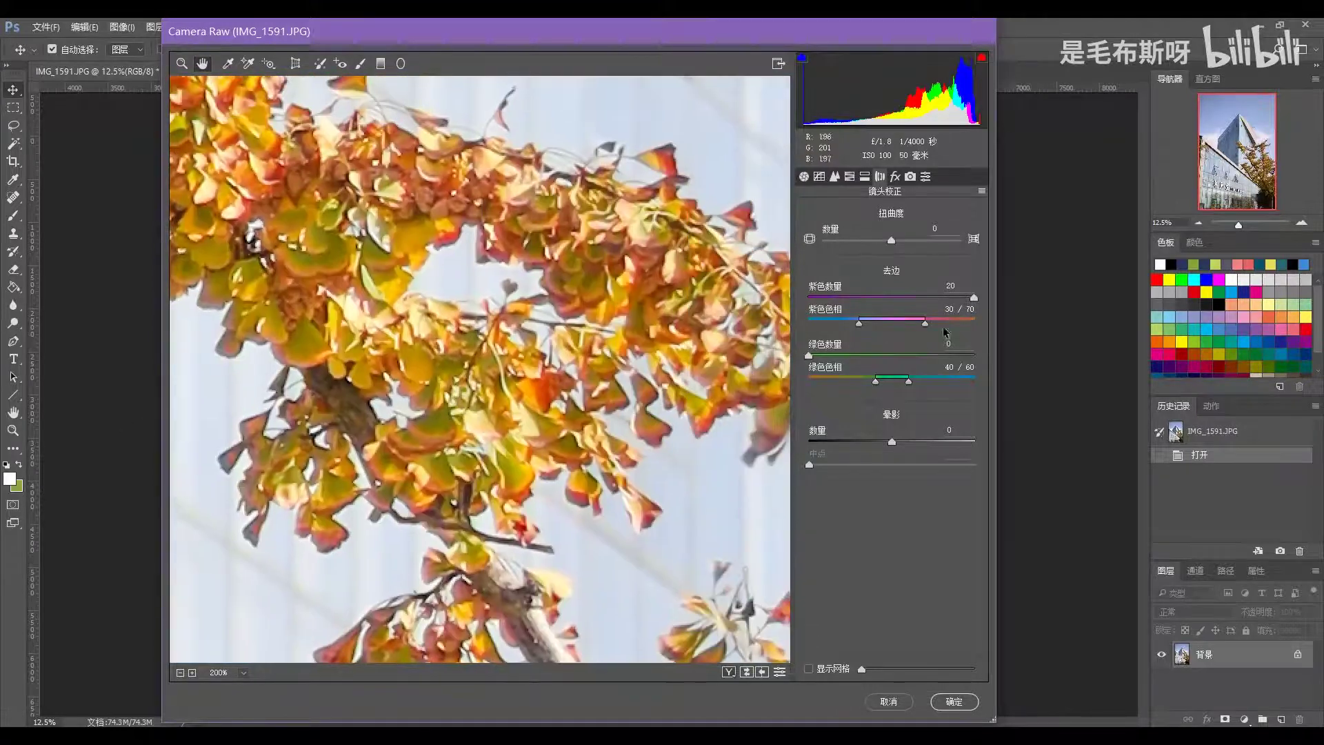
pyautogui.doubleClick(974, 297)
# Examine the purple fringes around the tree's leaves and set the purple defringe amount to 20
pyautogui.moveTo(661, 449); pyautogui.dragTo(414, 341)
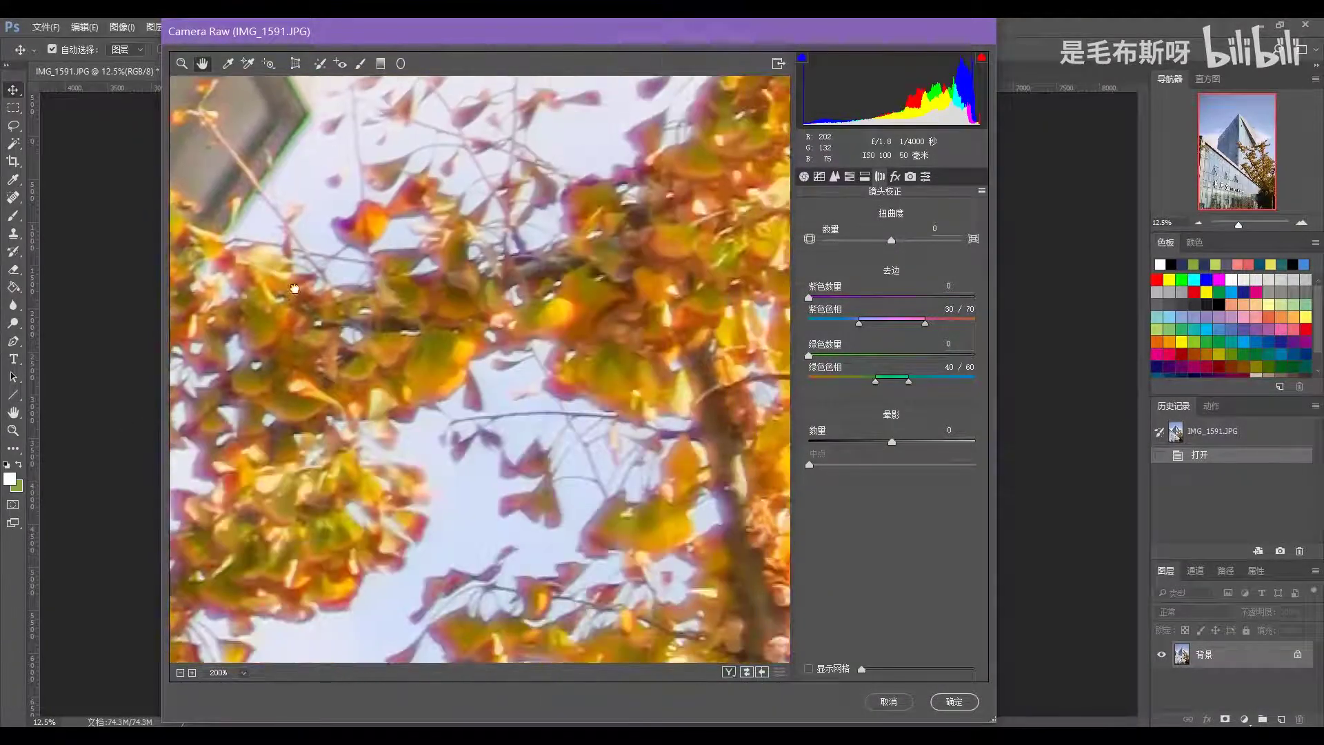
pyautogui.moveTo(483, 463); pyautogui.dragTo(524, 289)
pyautogui.moveTo(495, 428); pyautogui.dragTo(565, 369)
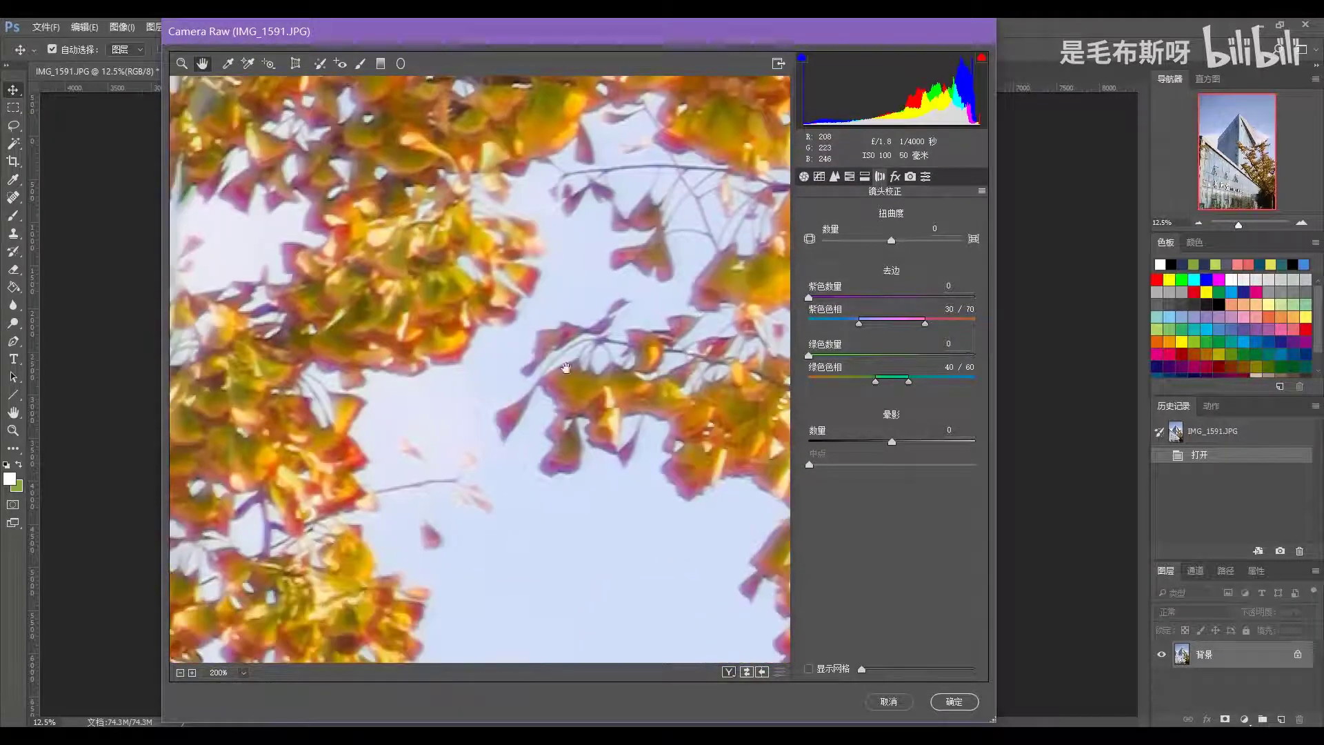
pyautogui.moveTo(575, 518); pyautogui.dragTo(610, 410)
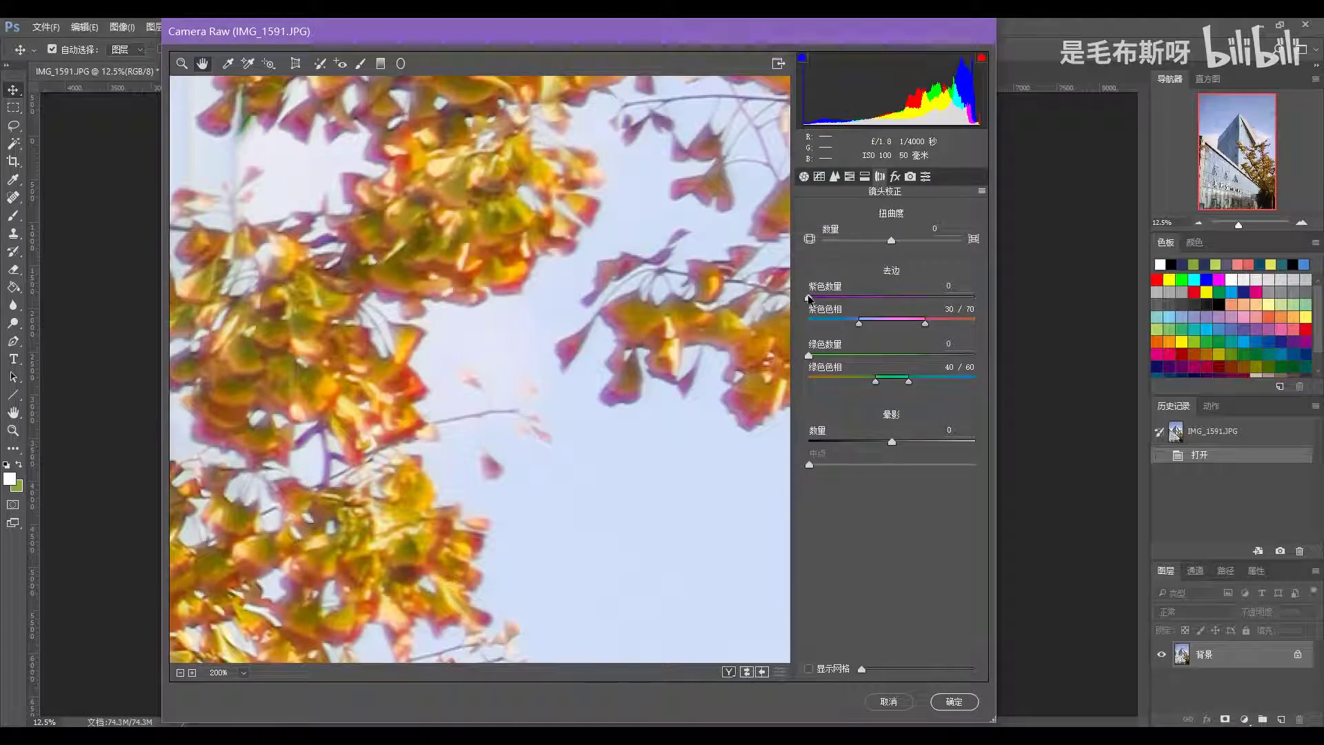
pyautogui.moveTo(808, 298); pyautogui.dragTo(1031, 300)
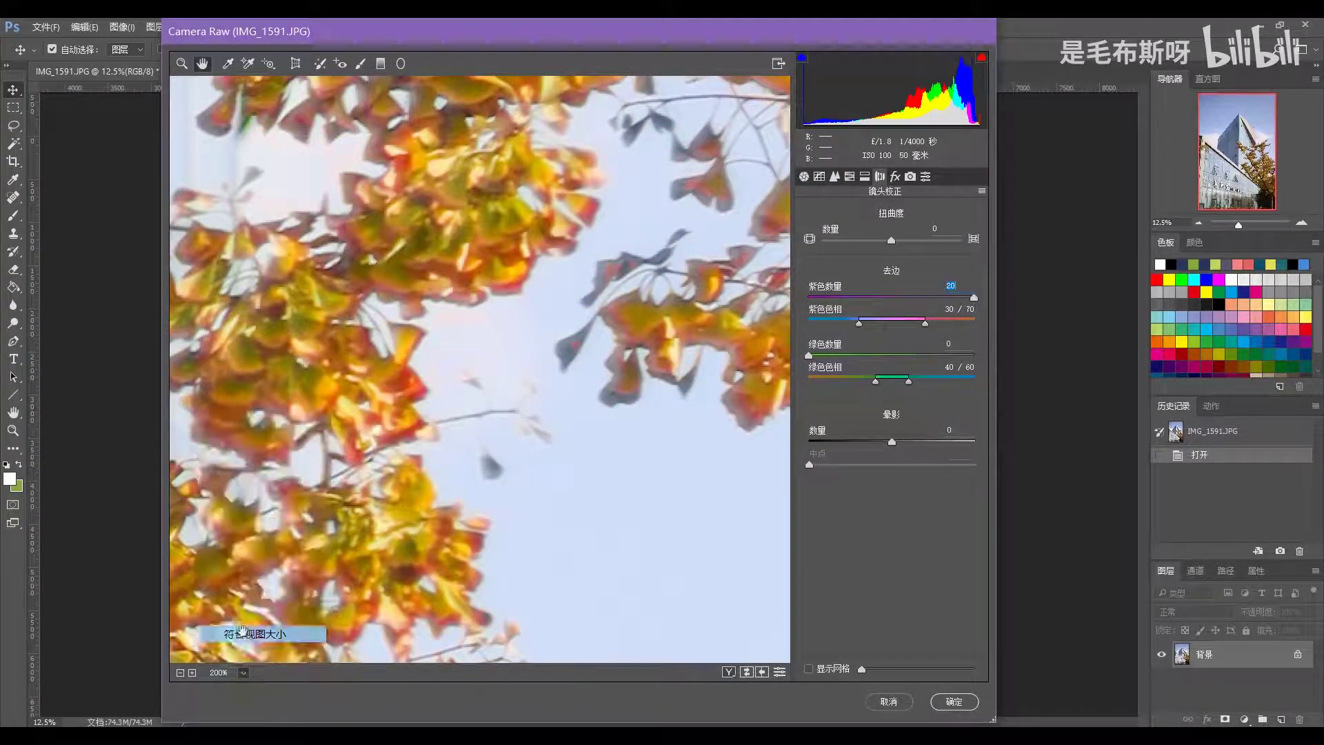
pyautogui.hotkey('ctrl', '0')
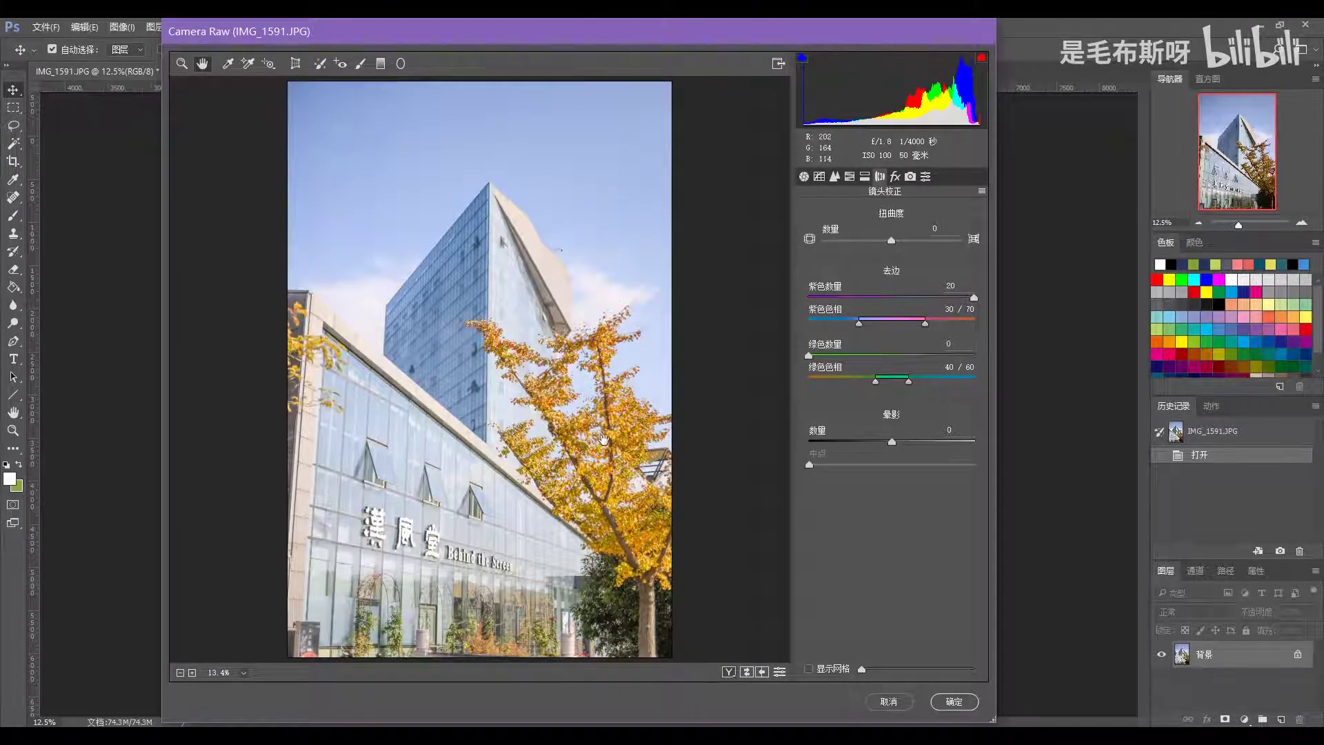
# Set the post-crop vignette amount to -30 and apply the Camera Raw filter to the building photo
pyautogui.click(895, 176)
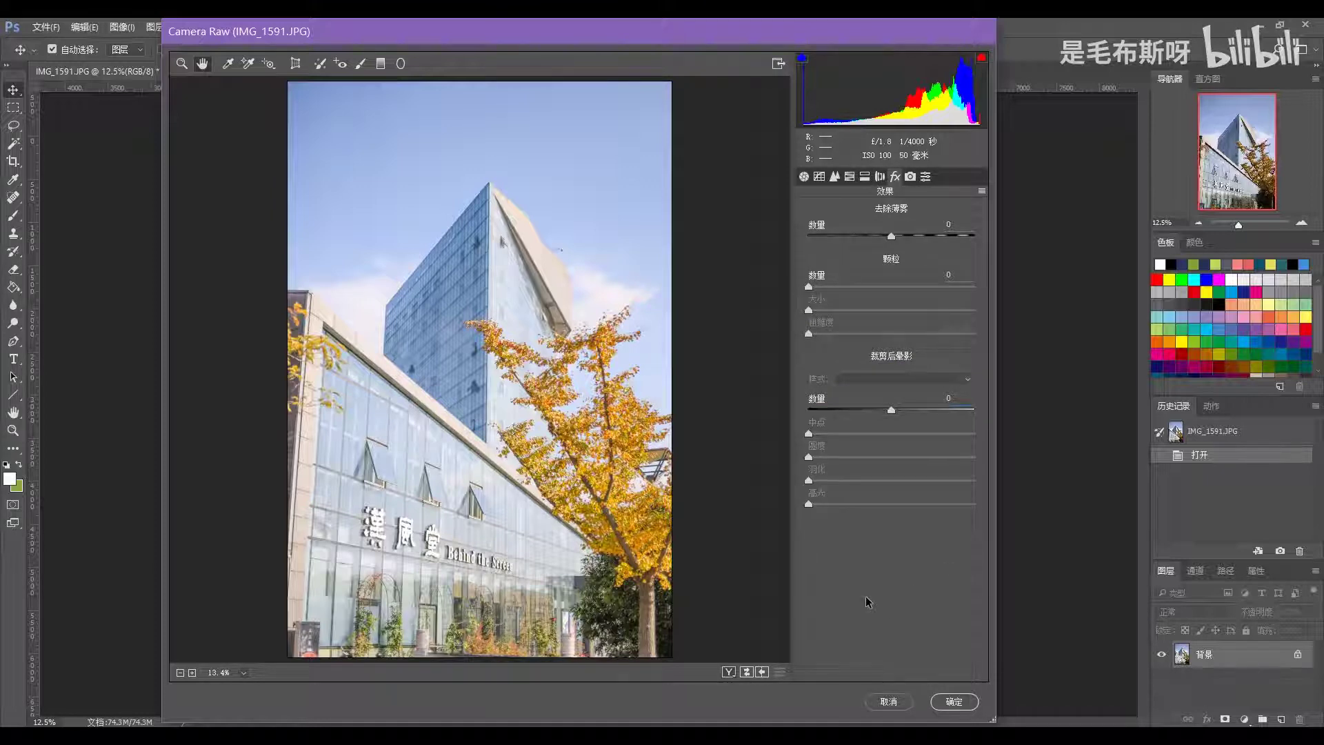
pyautogui.write('3')
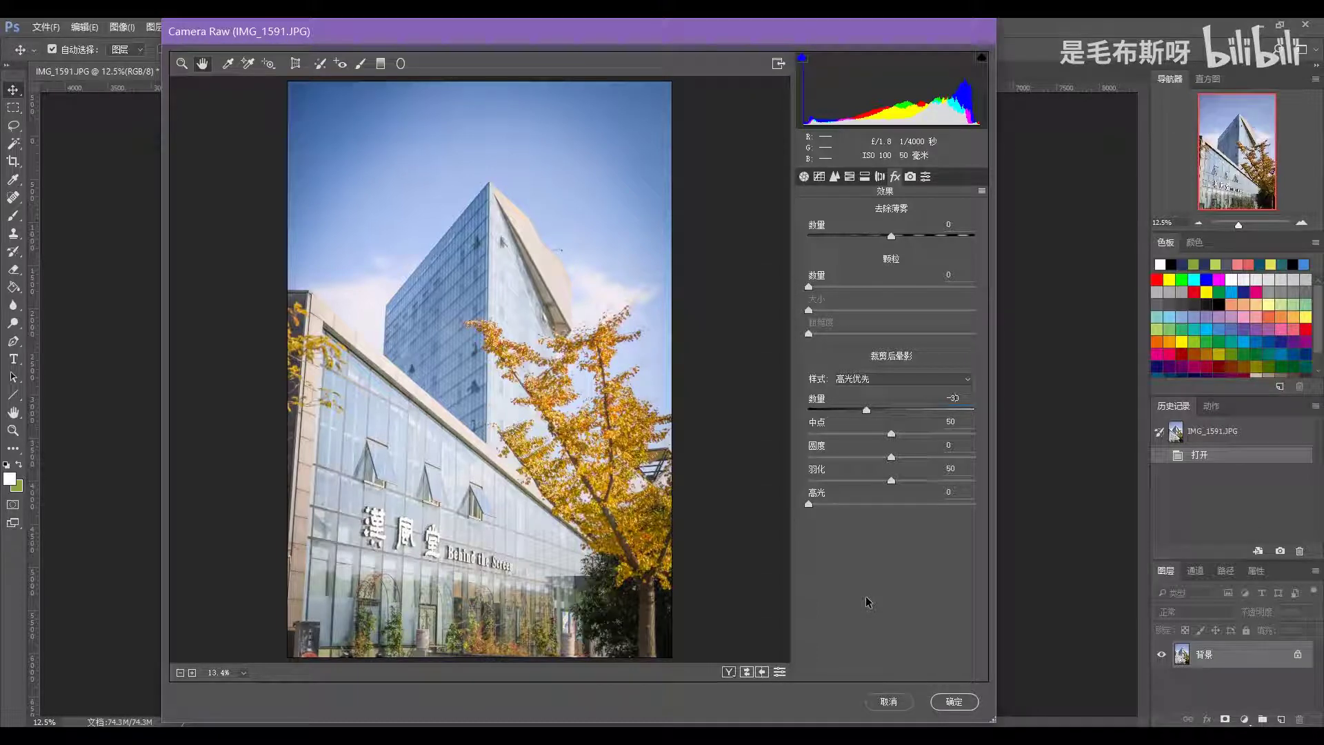
pyautogui.click(953, 702)
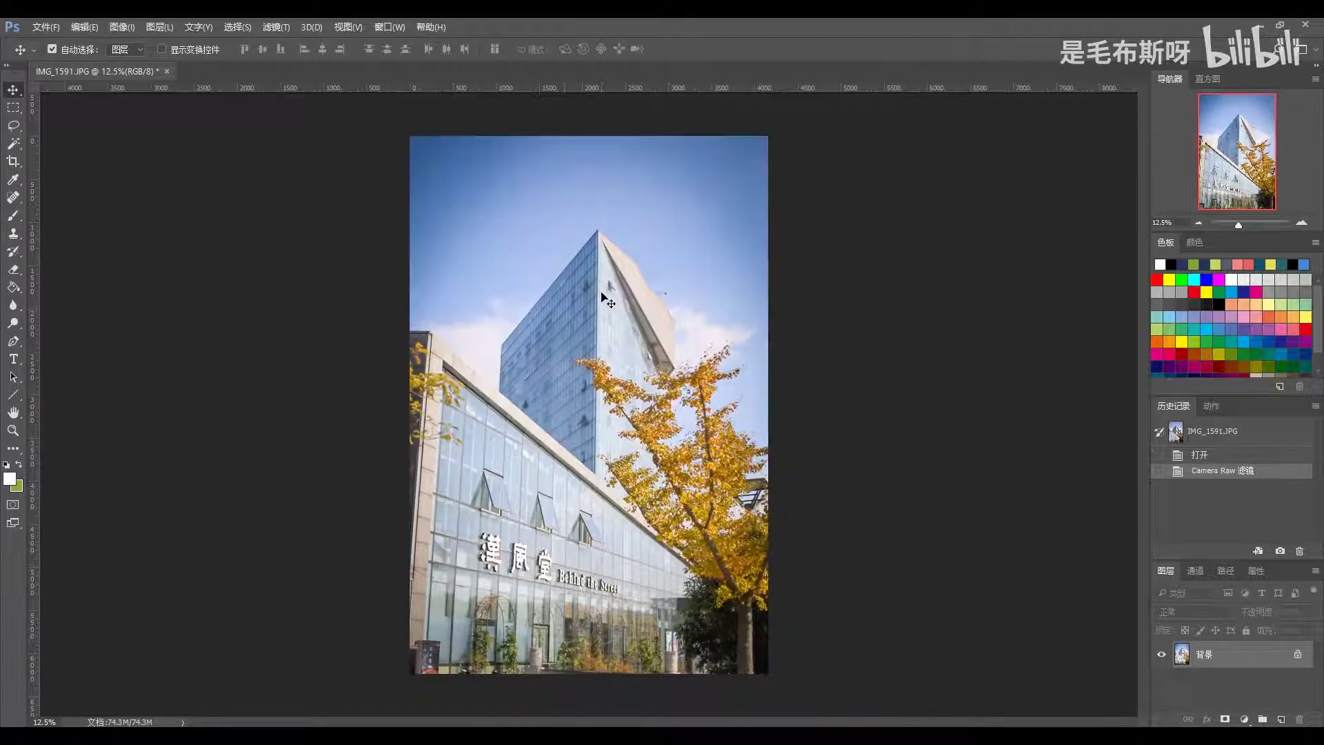
# Place a vertical guide at the middle of the building photo, and crop it with a slight rotation and narrower sides to center the tower
pyautogui.moveTo(36, 304); pyautogui.dragTo(588, 358)
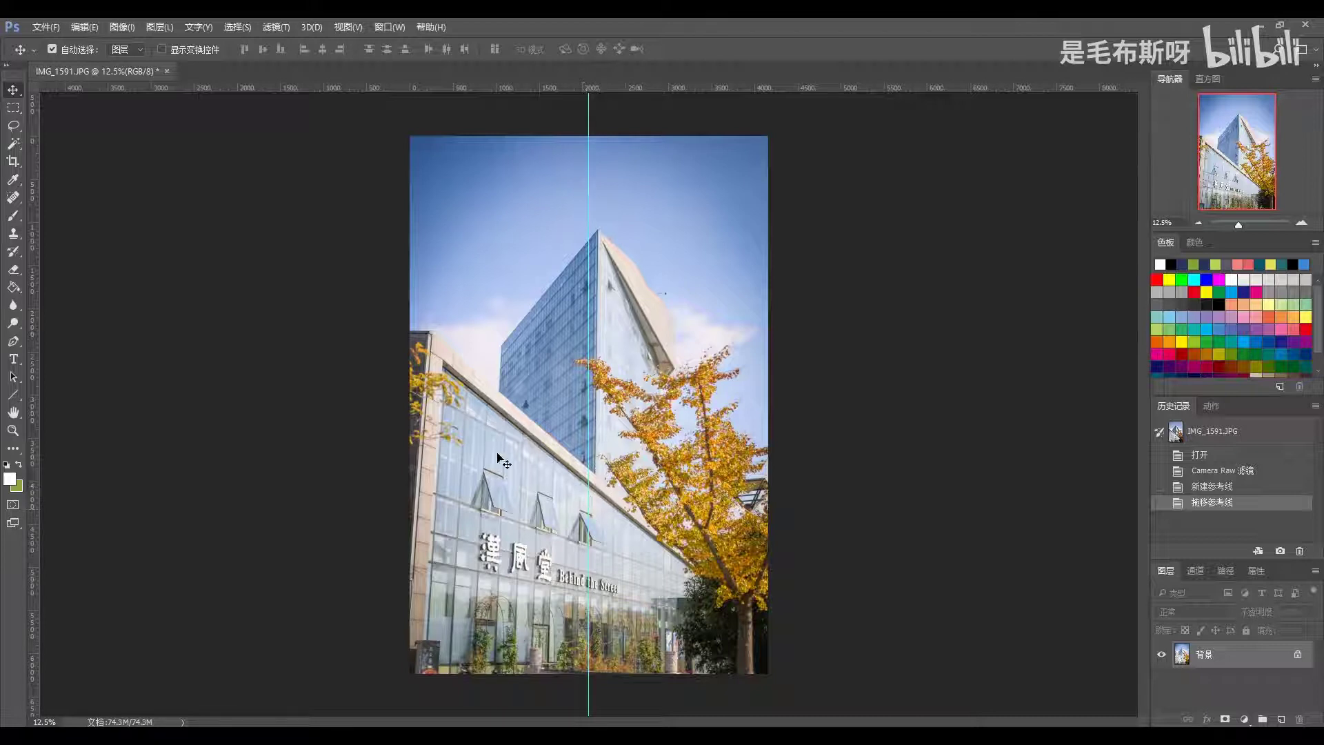
pyautogui.click(13, 161)
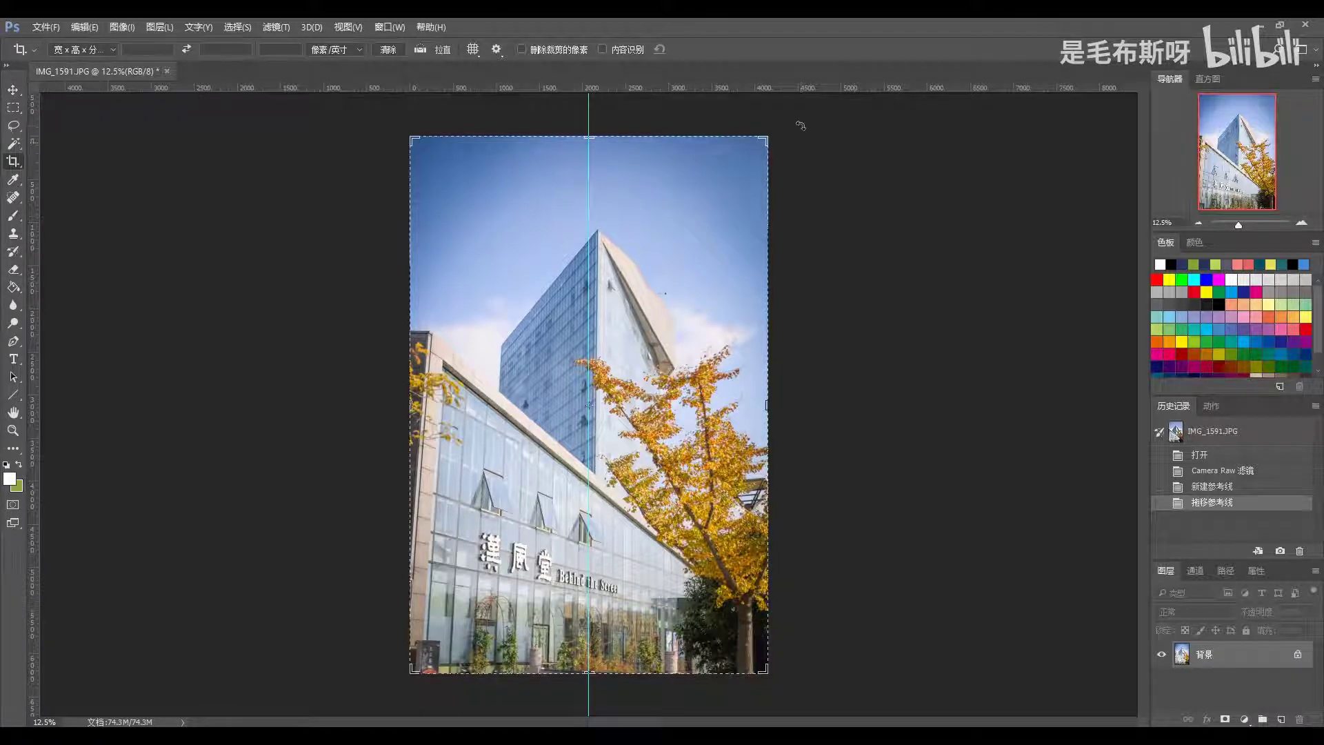
pyautogui.moveTo(798, 124); pyautogui.dragTo(797, 123)
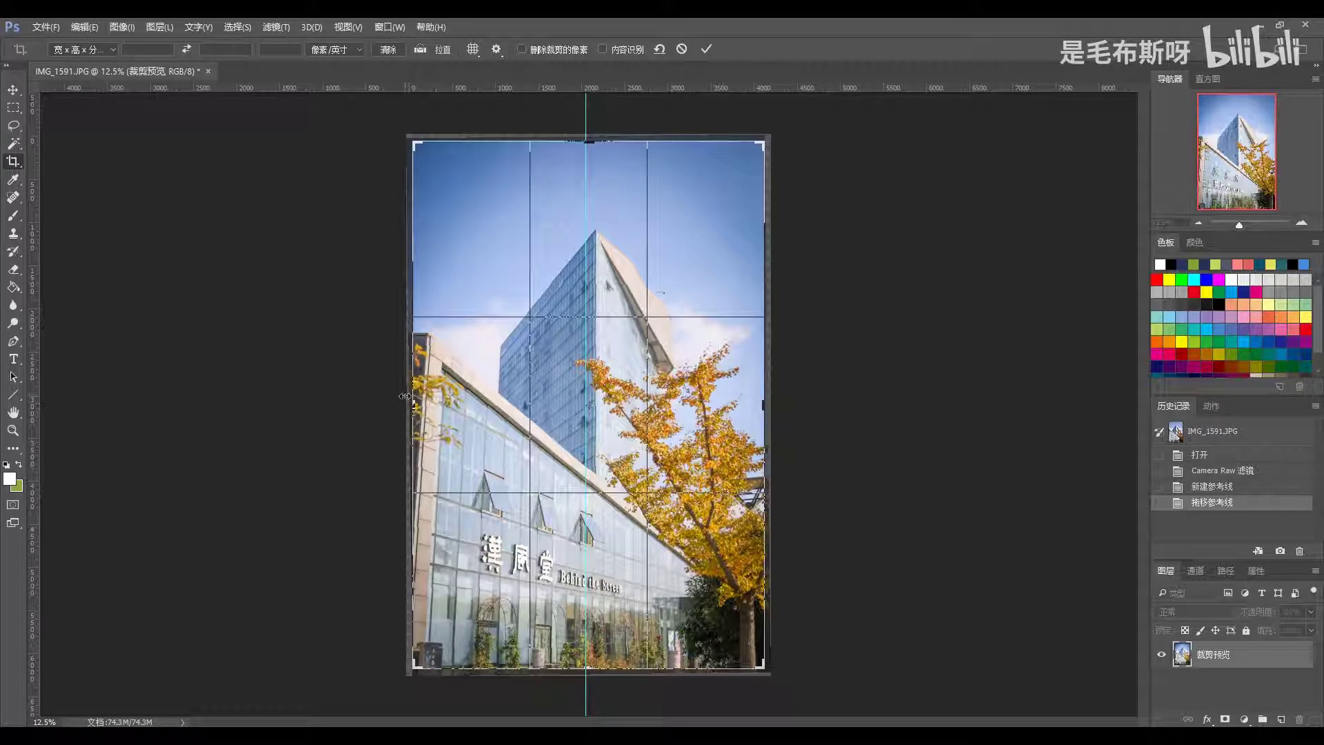
pyautogui.moveTo(408, 394); pyautogui.dragTo(420, 397)
pyautogui.click(706, 48)
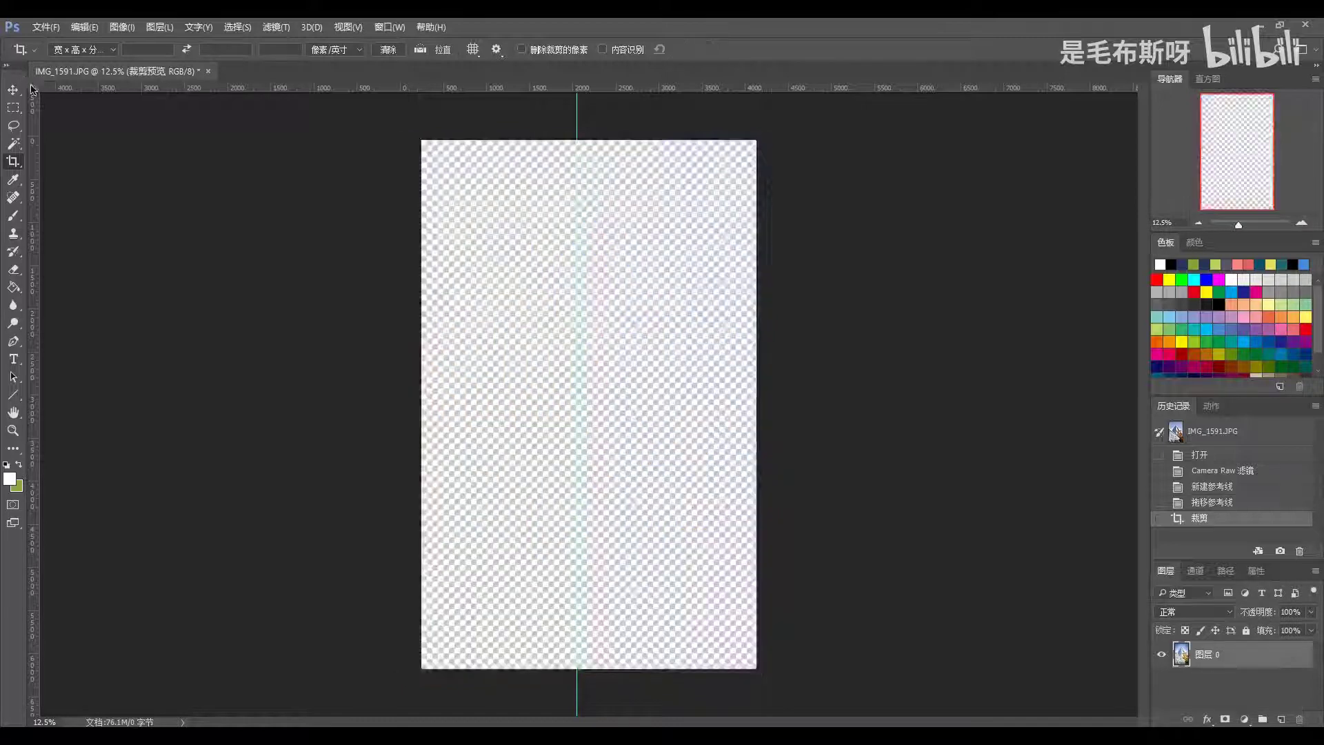
# Move the vertical guide onto the tower's corner edge to check its centering, and hide the guides
pyautogui.press('v')
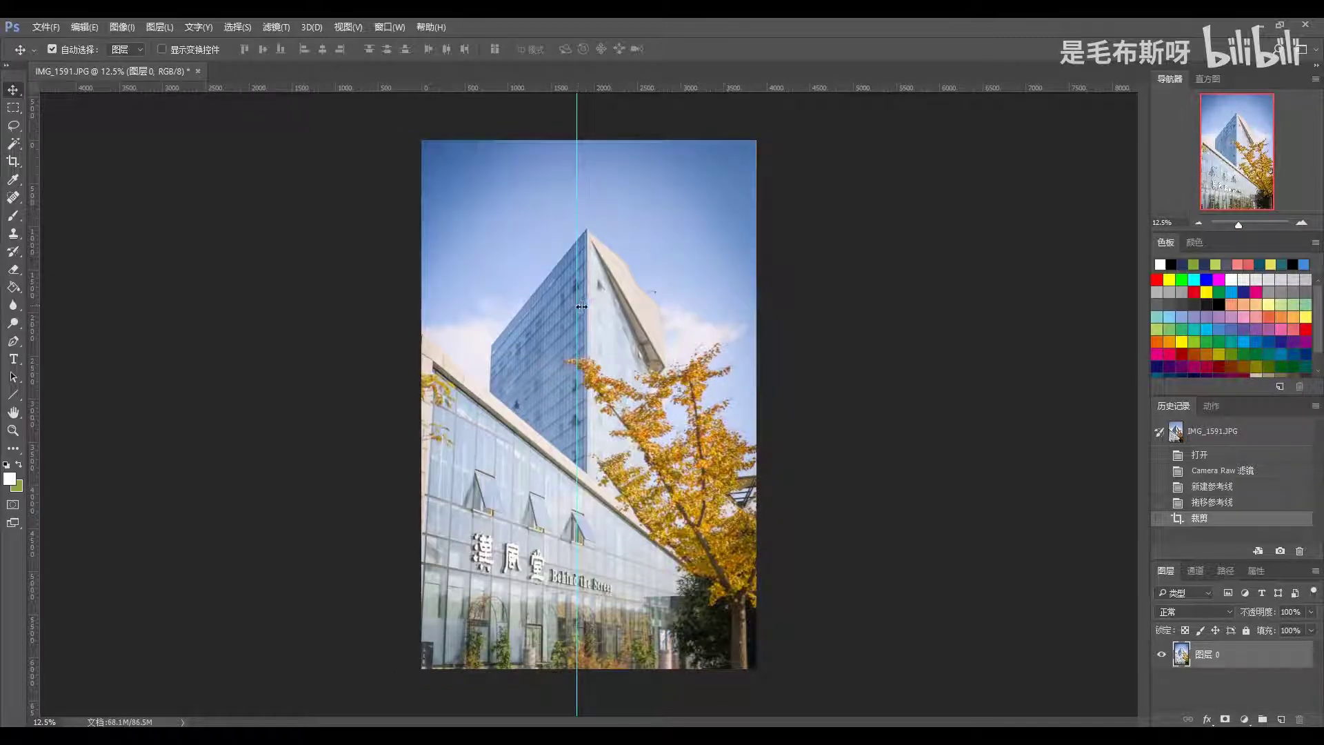
pyautogui.moveTo(581, 306); pyautogui.dragTo(592, 307)
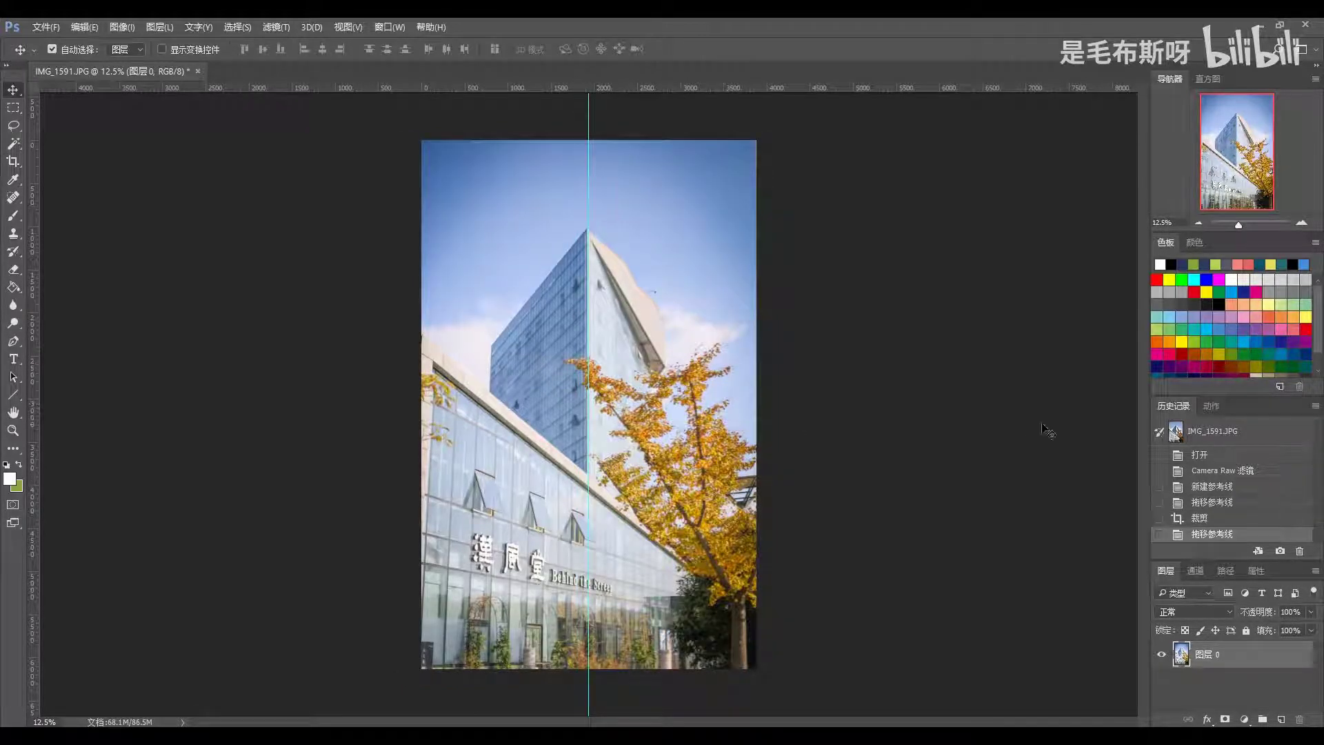
pyautogui.hotkey('ctrl', ';')
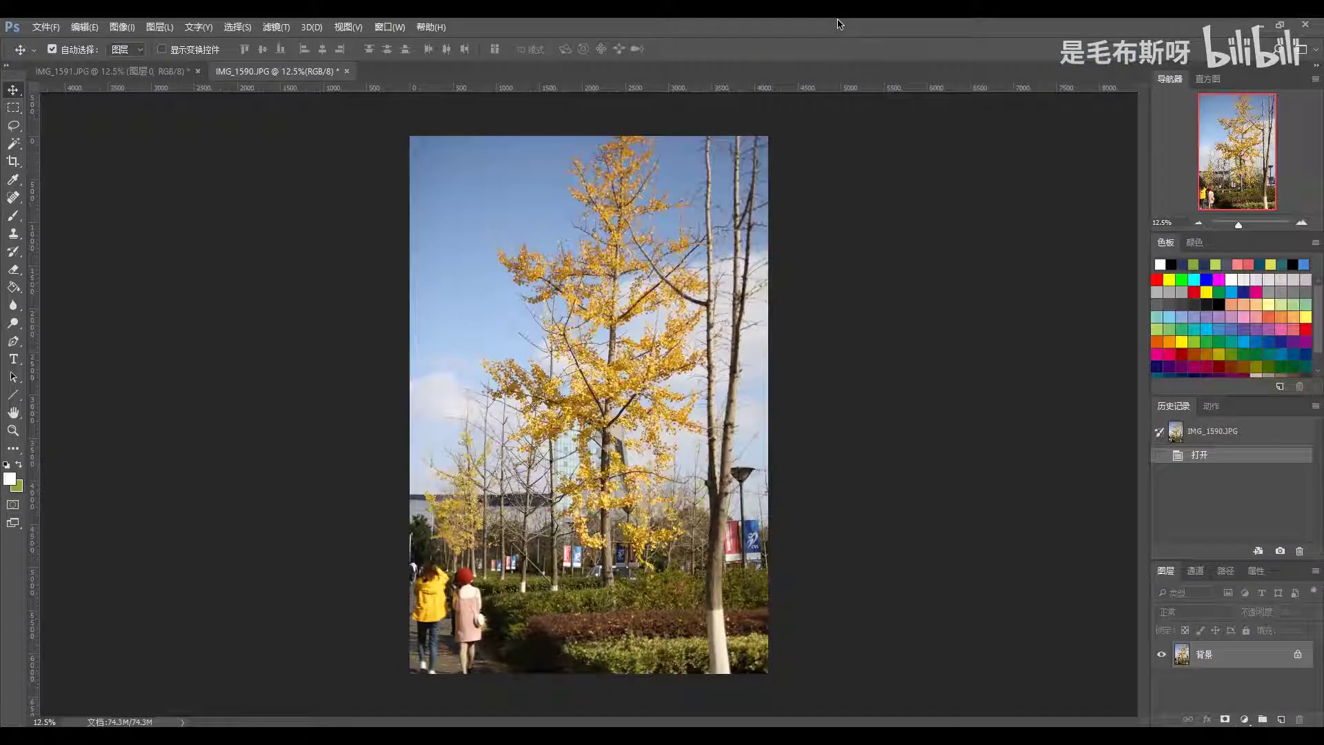
# Open IMG_1590.JPG in the Camera Raw filter and set exposure to +0.10, shadows to +100, vibrance to +20 and saturation to +3
pyautogui.hotkey('ctrl', 'shift', 'a')
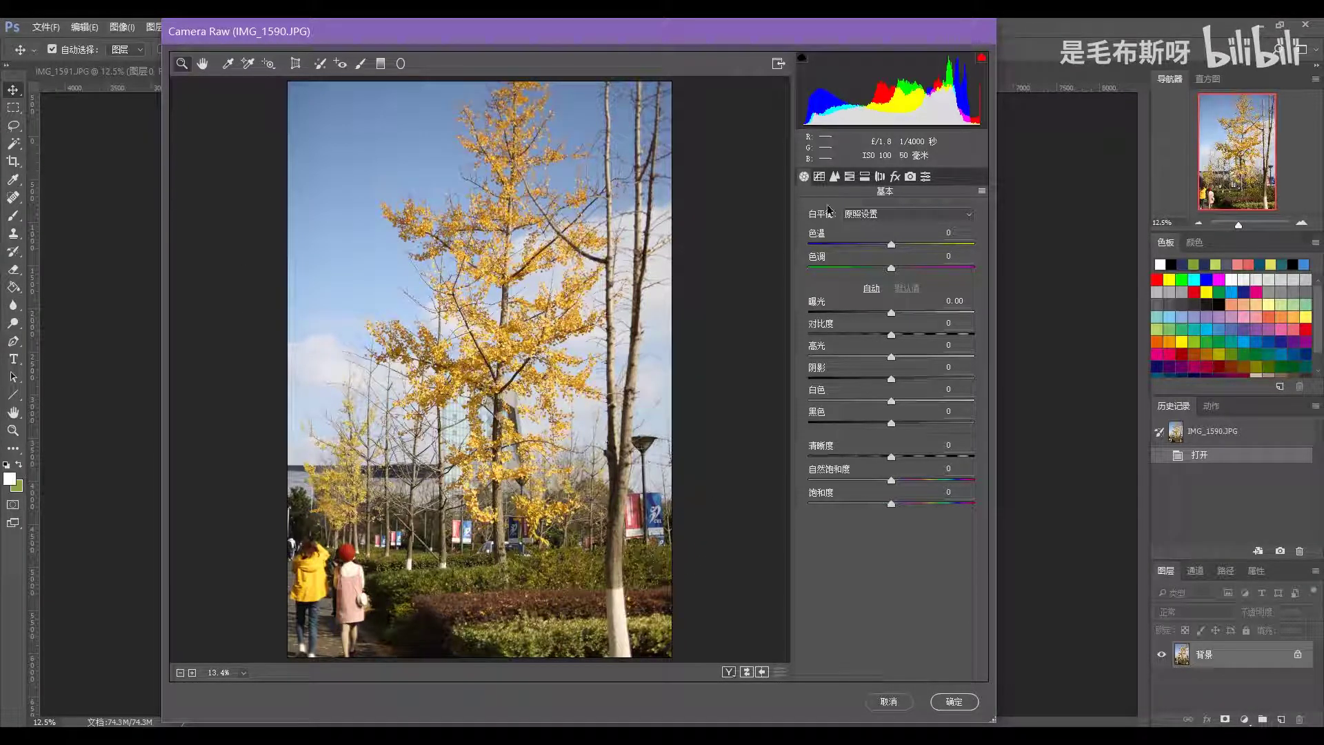
pyautogui.moveTo(958, 300); pyautogui.dragTo(963, 300)
pyautogui.click(972, 379)
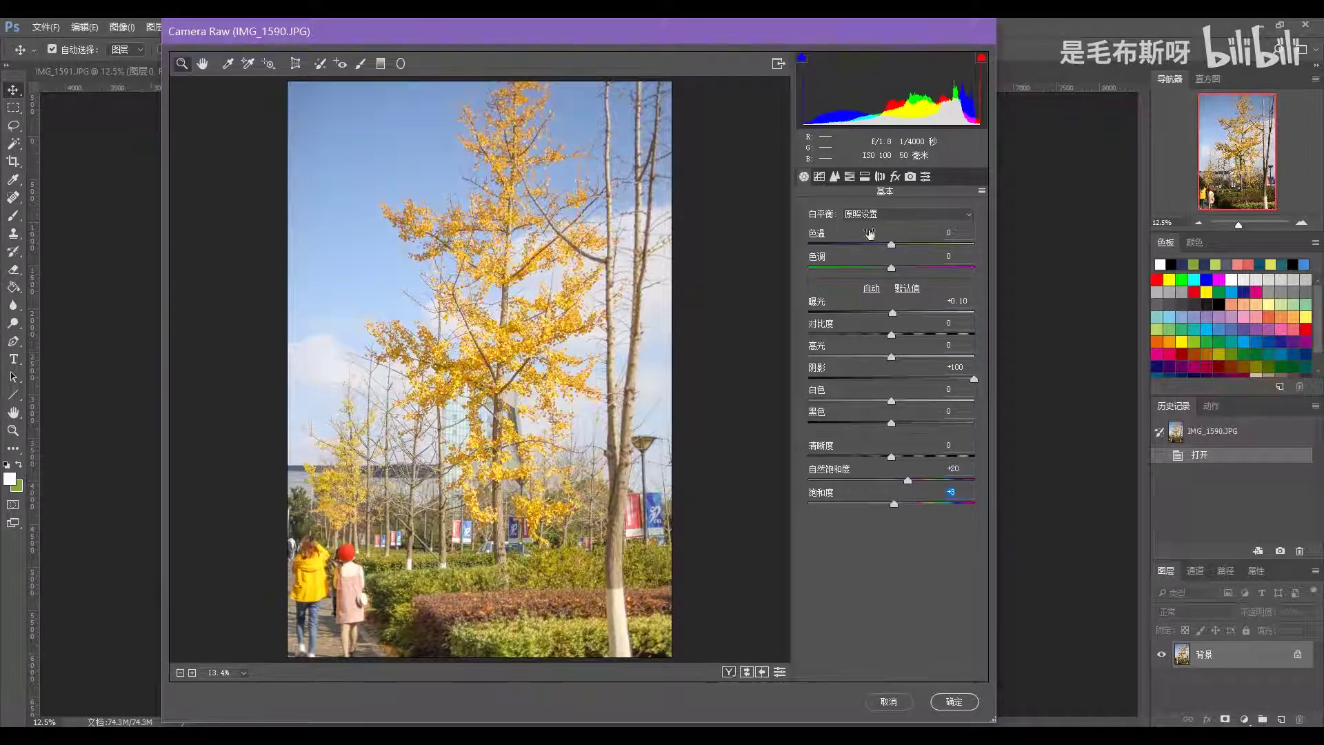
# Adjust the yellow tree photo's tone curve in the shadows and highlights, and set its yellow luminance to +15
pyautogui.click(819, 176)
pyautogui.moveTo(845, 407); pyautogui.dragTo(903, 332)
pyautogui.click(850, 177)
pyautogui.click(897, 233)
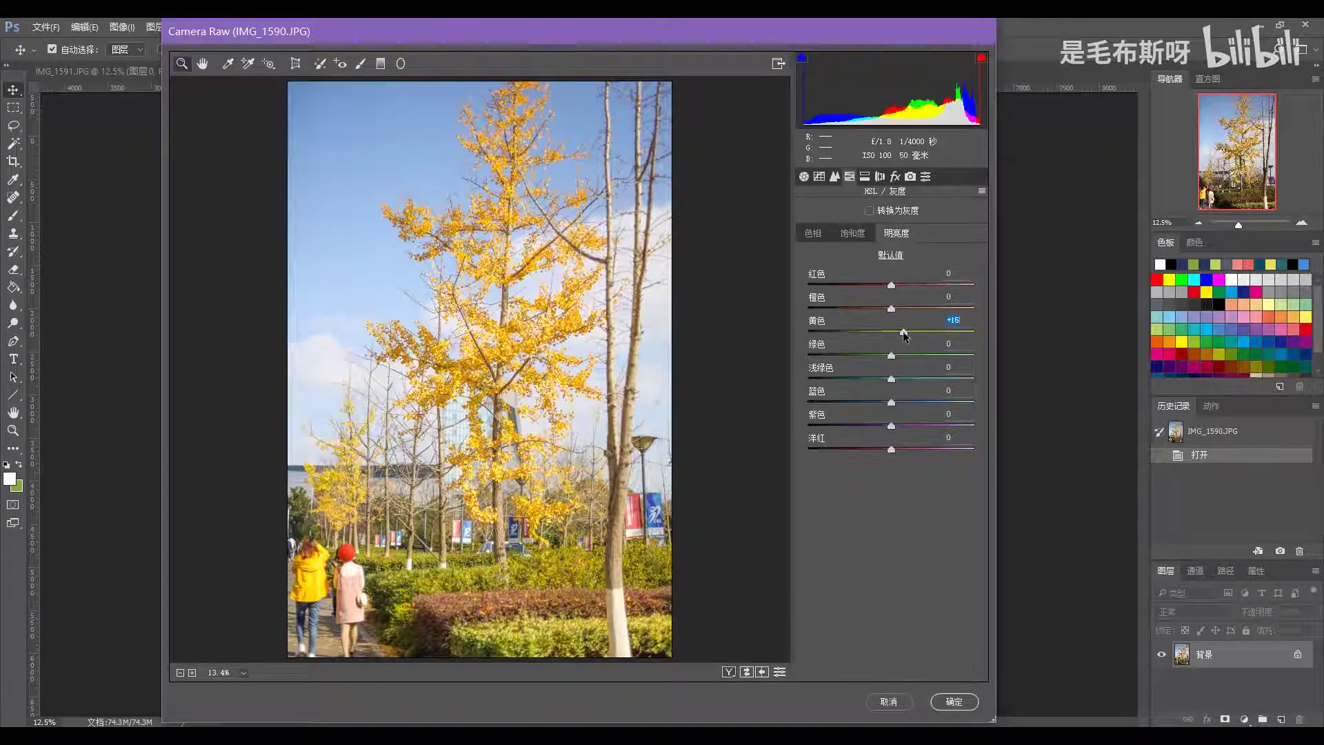
# Set the yellow tree photo's split toning shadow hue to 189 and darken its edges with a negative post-crop vignette
pyautogui.click(865, 177)
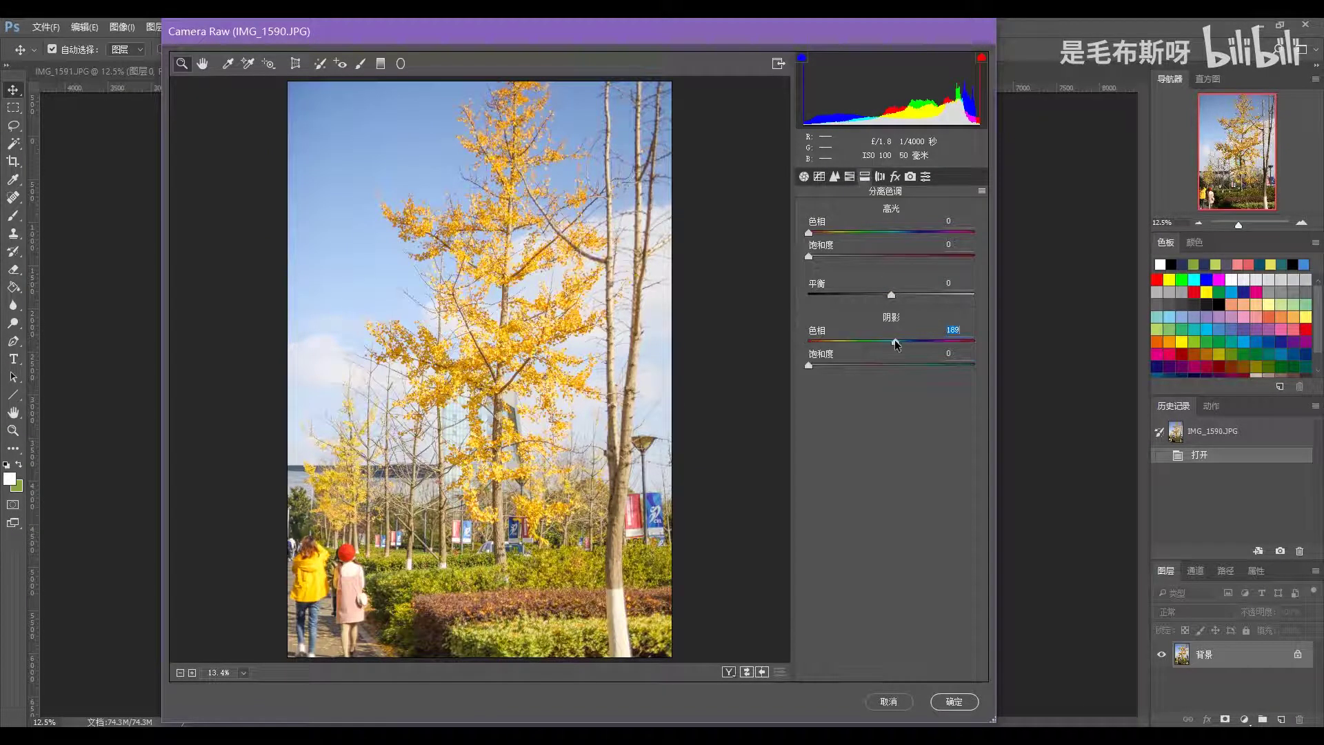
pyautogui.click(880, 177)
pyautogui.click(894, 177)
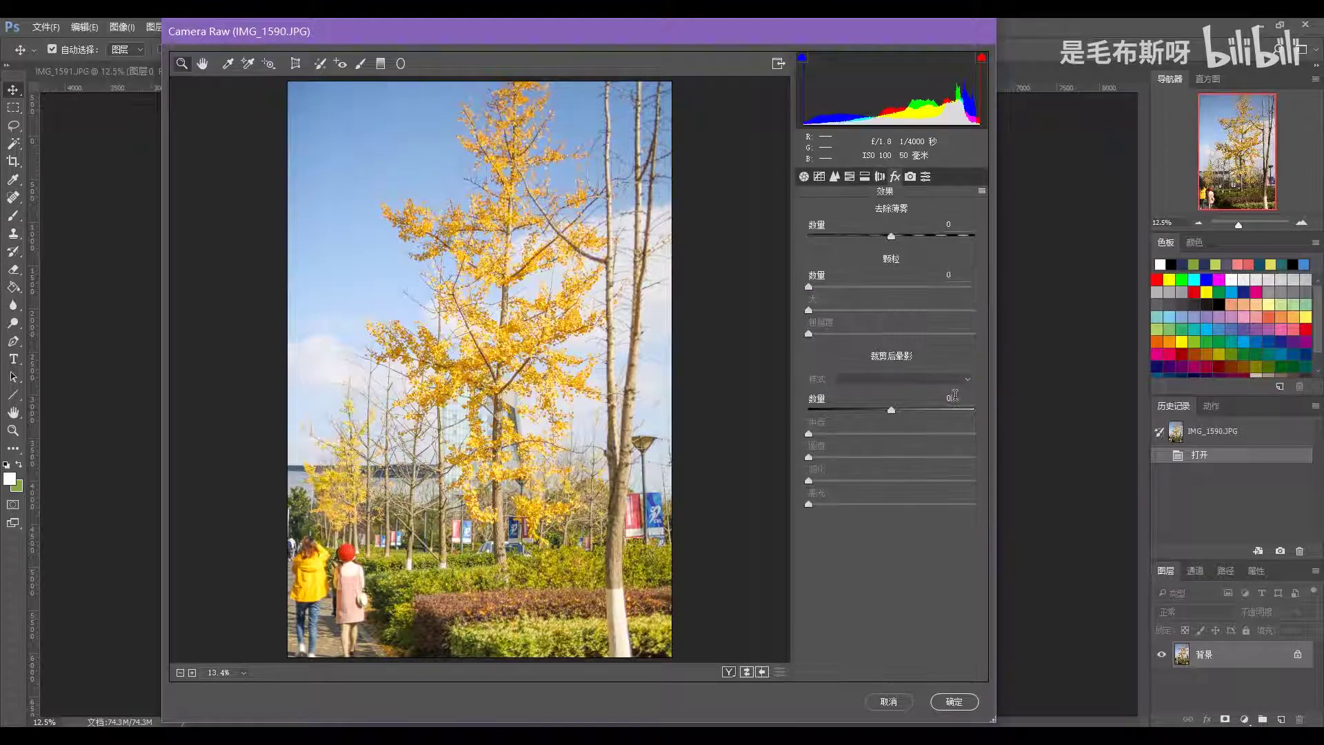
pyautogui.moveTo(890, 412); pyautogui.dragTo(869, 412)
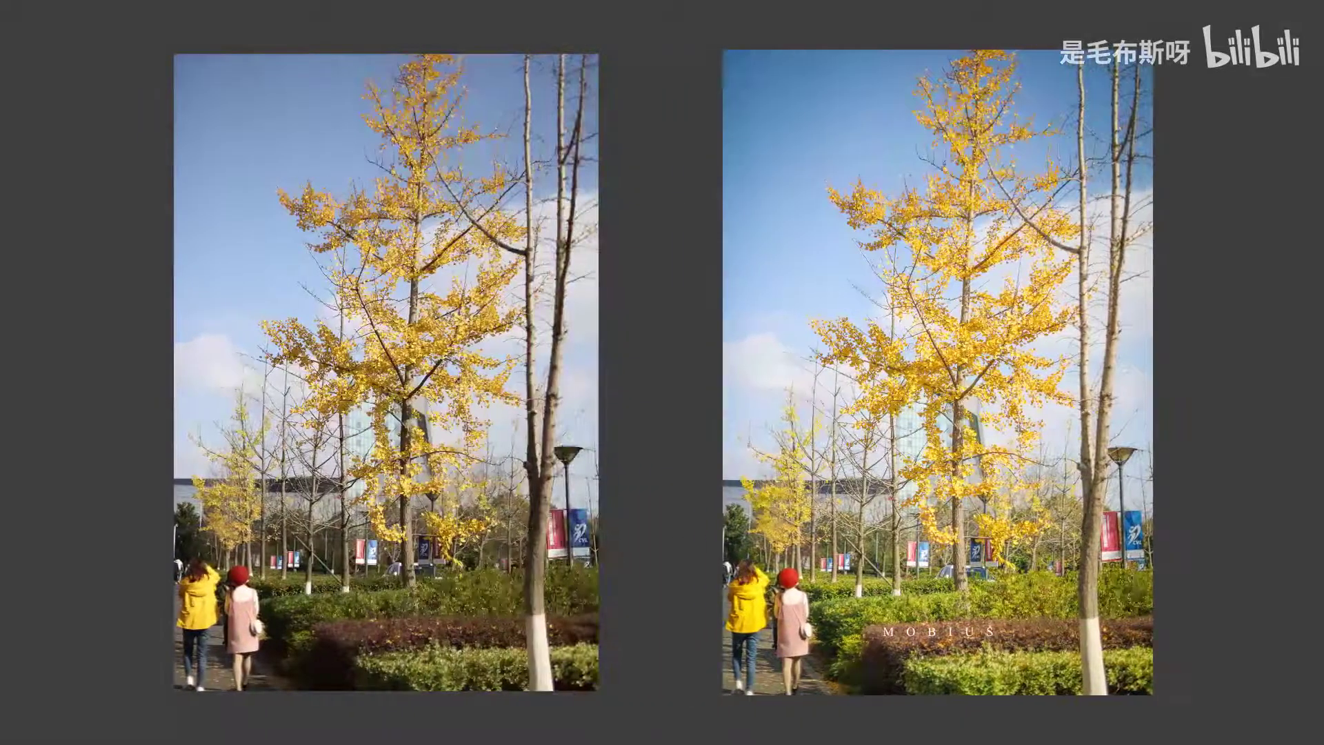